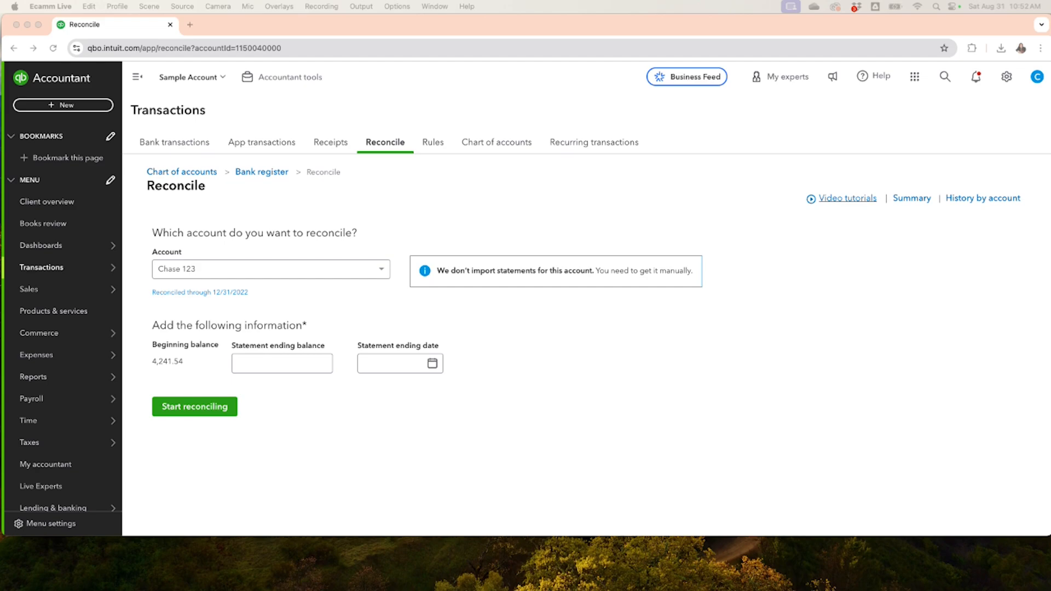
Enter 1.52 as the statement ending balance for the Chase 123 account
{"action": "left_click", "coordinate": [298, 367]}
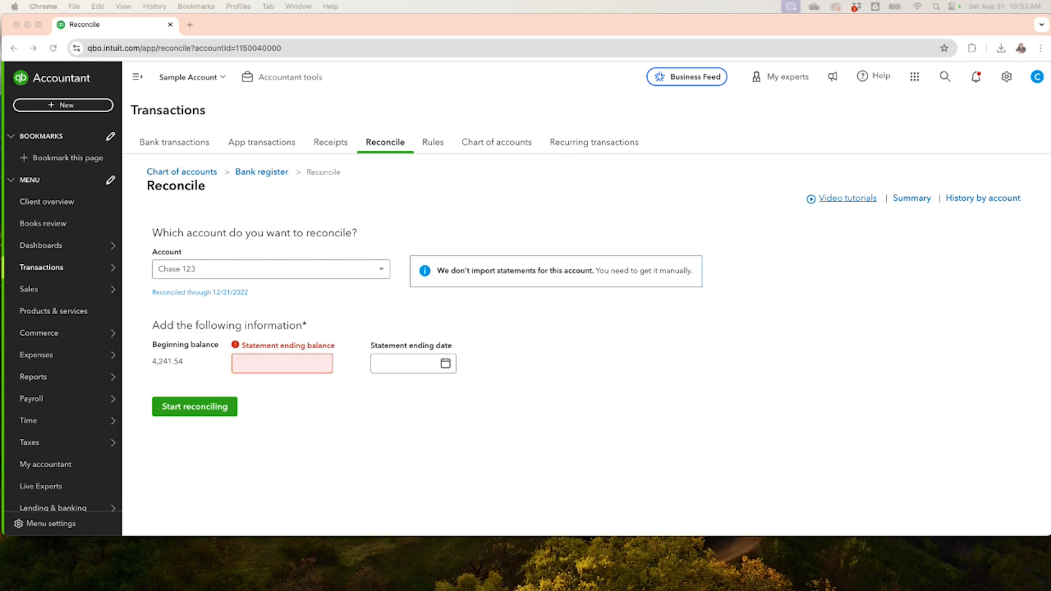
{"action": "left_click", "coordinate": [293, 367]}
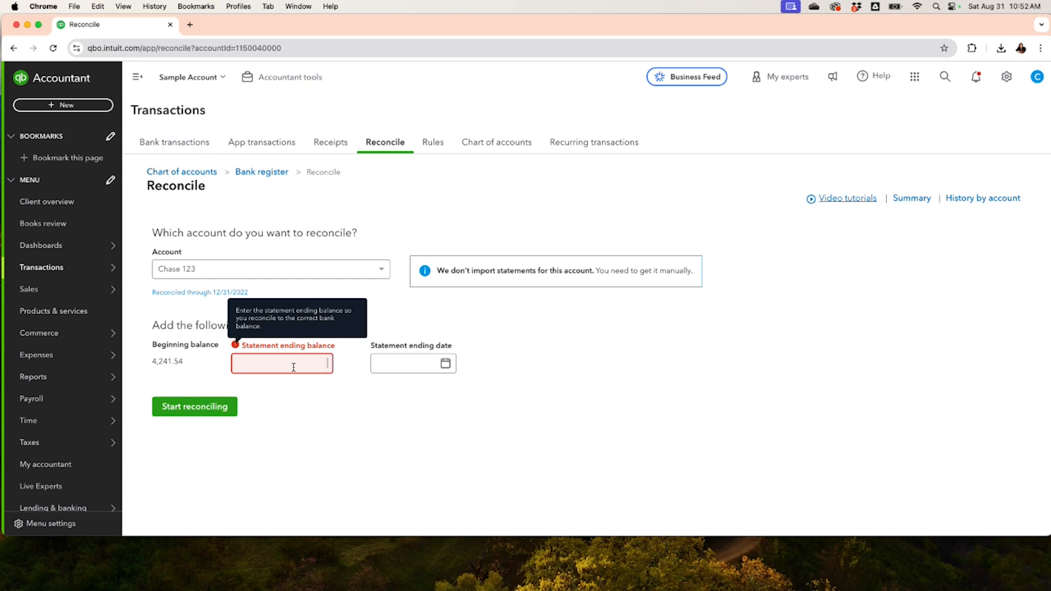
{"action": "type", "text": "1.52"}
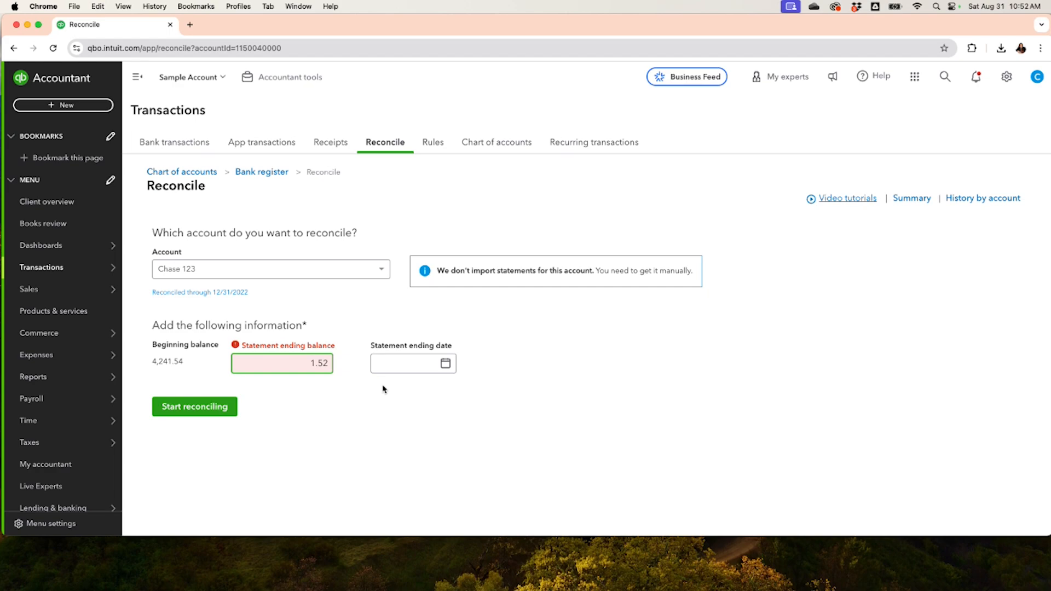
Set the statement ending date to 01/31/2023 and start reconciling the account
{"action": "left_click", "coordinate": [445, 366]}
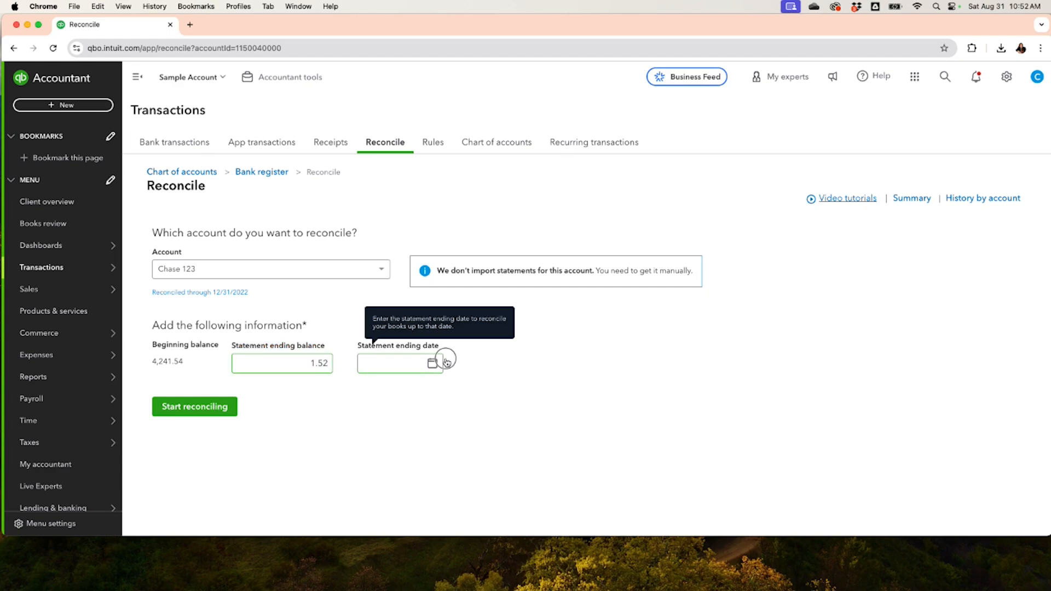
{"action": "left_click", "coordinate": [433, 365]}
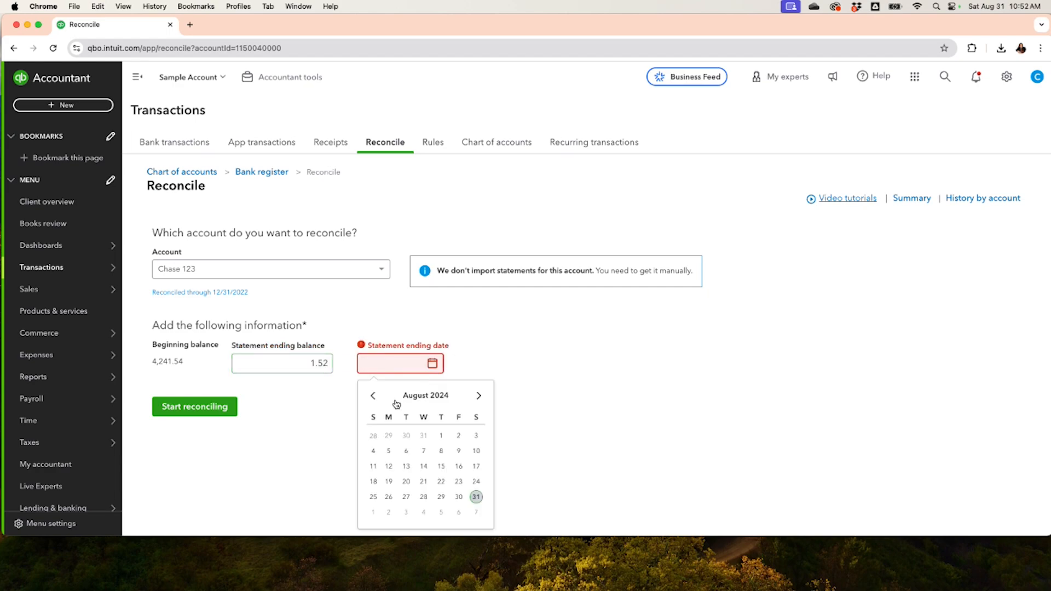
{"action": "left_click", "coordinate": [372, 397]}
{"action": "left_click", "coordinate": [373, 397]}
{"action": "left_click", "coordinate": [372, 396]}
{"action": "left_click", "coordinate": [372, 397]}
{"action": "left_click", "coordinate": [372, 397]}
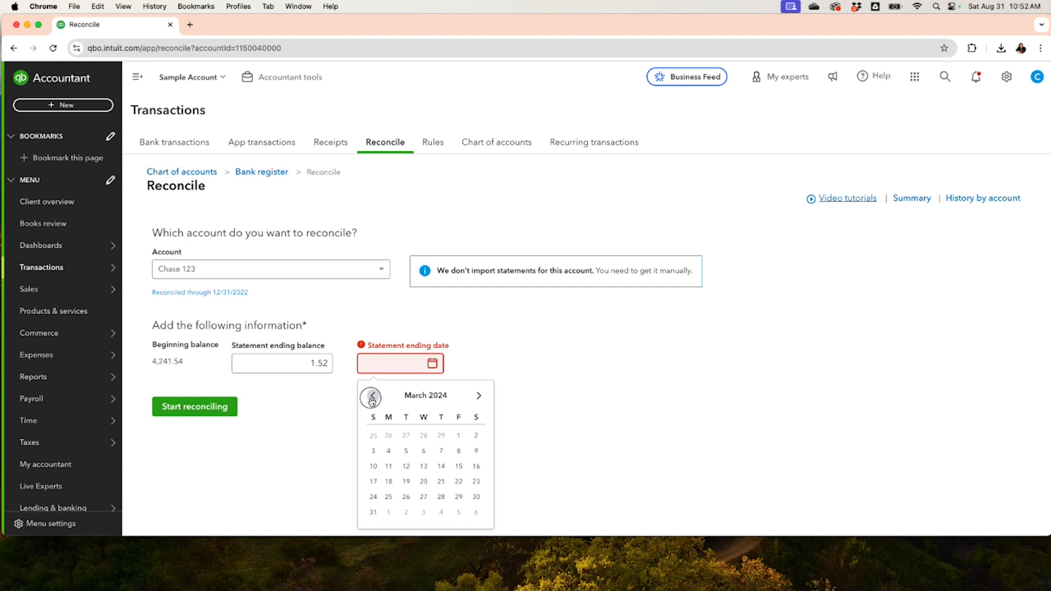
{"action": "left_click", "coordinate": [372, 396]}
{"action": "left_click", "coordinate": [372, 397]}
{"action": "left_click", "coordinate": [372, 397]}
{"action": "left_click", "coordinate": [372, 396]}
{"action": "left_click", "coordinate": [372, 396]}
{"action": "left_click", "coordinate": [372, 396]}
{"action": "left_click", "coordinate": [373, 396]}
{"action": "left_click", "coordinate": [373, 397]}
{"action": "left_click", "coordinate": [373, 396]}
{"action": "double_click", "coordinate": [372, 397]}
{"action": "left_click", "coordinate": [373, 396]}
{"action": "left_click", "coordinate": [372, 396]}
{"action": "left_click", "coordinate": [372, 396]}
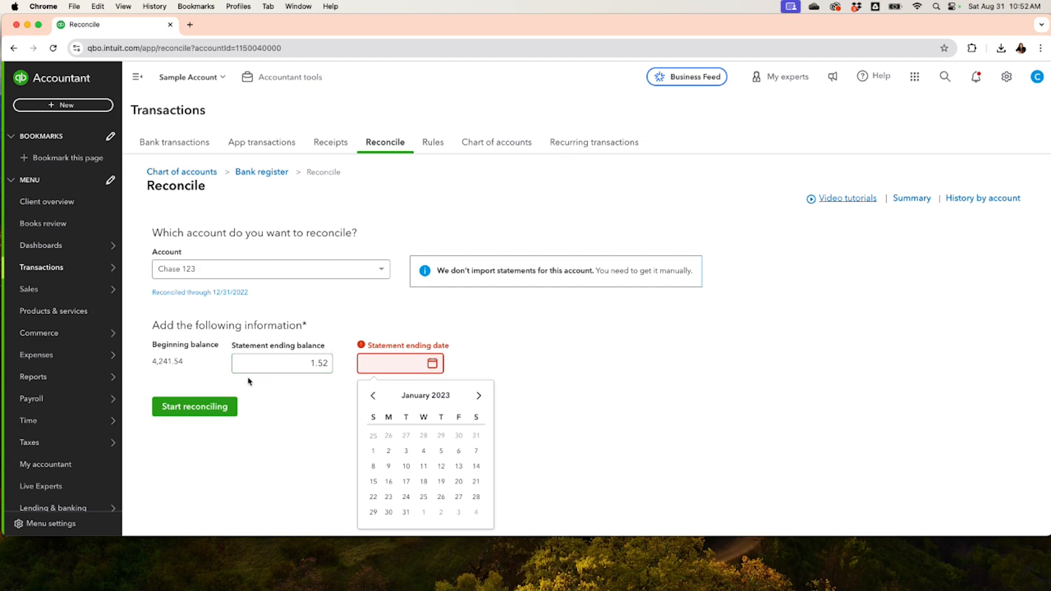
{"action": "left_click", "coordinate": [406, 512]}
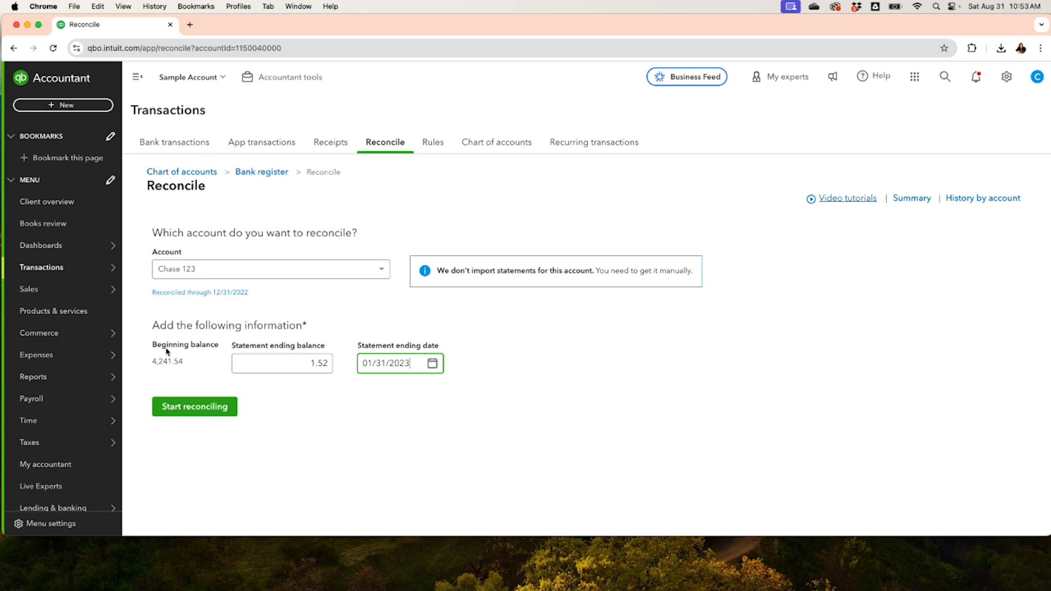
{"action": "left_click", "coordinate": [189, 412]}
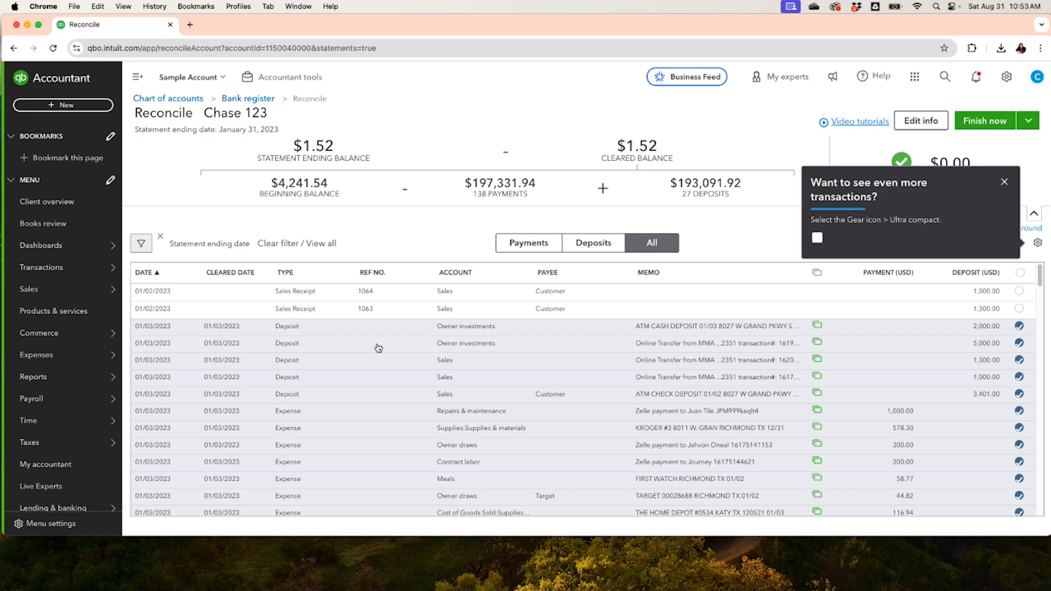
Dismiss the display tip and list only the deposits, sorted by deposit amount from smallest to largest
{"action": "left_click", "coordinate": [816, 241]}
{"action": "left_click", "coordinate": [1004, 182]}
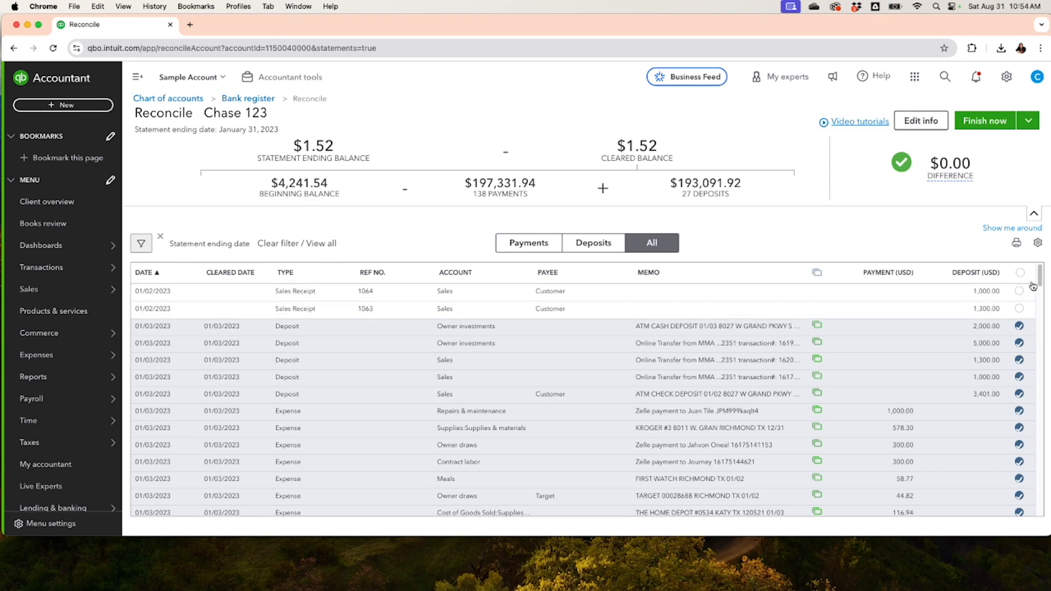
{"action": "left_click_drag", "start_coordinate": [1041, 276], "coordinate": [1040, 275]}
{"action": "left_click", "coordinate": [583, 244]}
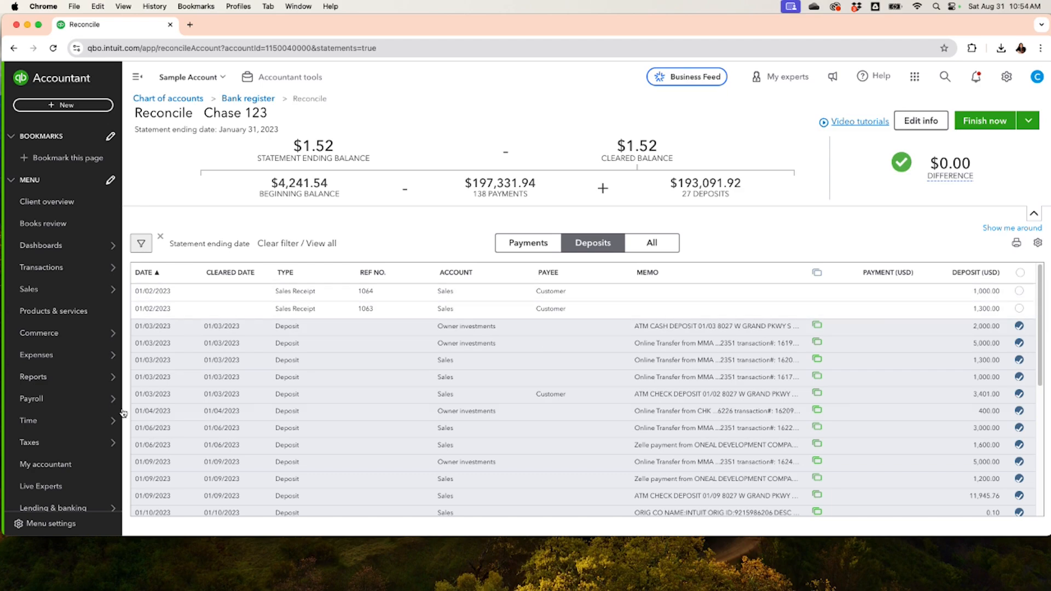
{"action": "left_click", "coordinate": [977, 273]}
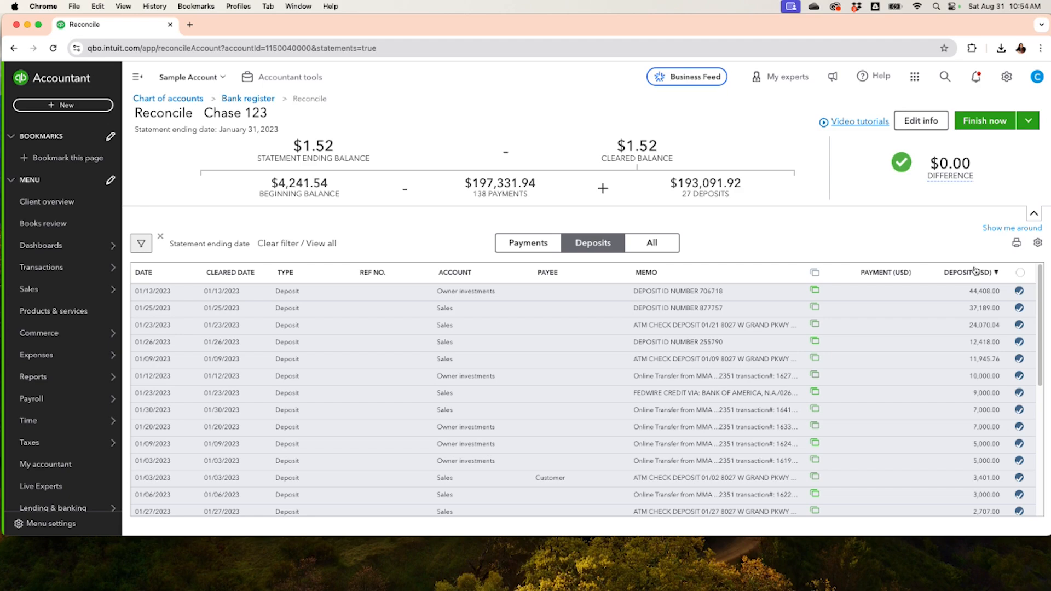
{"action": "left_click", "coordinate": [998, 274]}
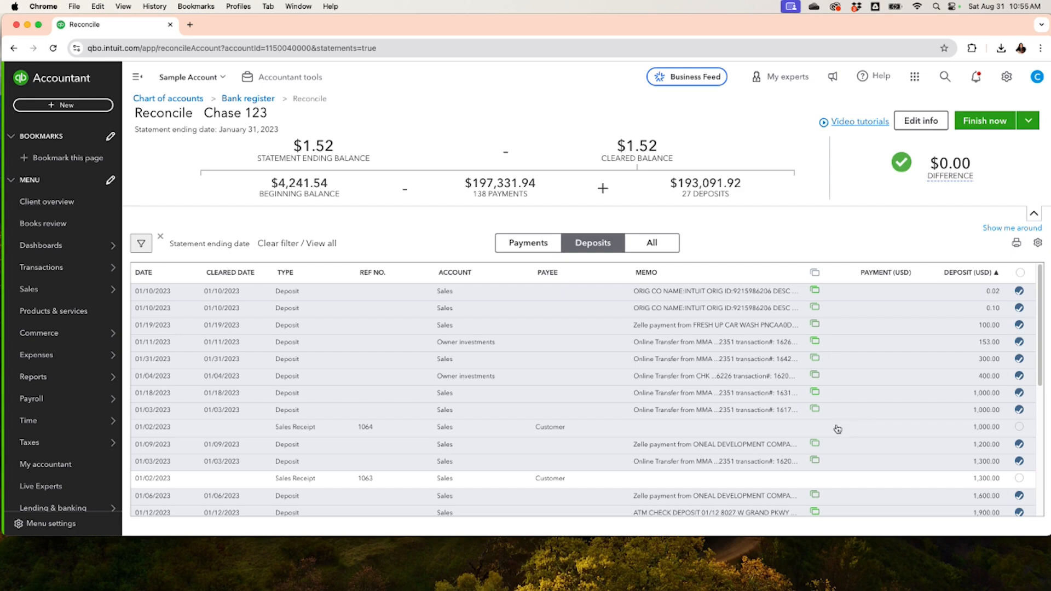
Open the 01/03/2023 deposit of $1,000.00 for editing and unmatch it from its online banking transaction
{"action": "mouse_move", "coordinate": [816, 412]}
{"action": "left_click", "coordinate": [817, 413]}
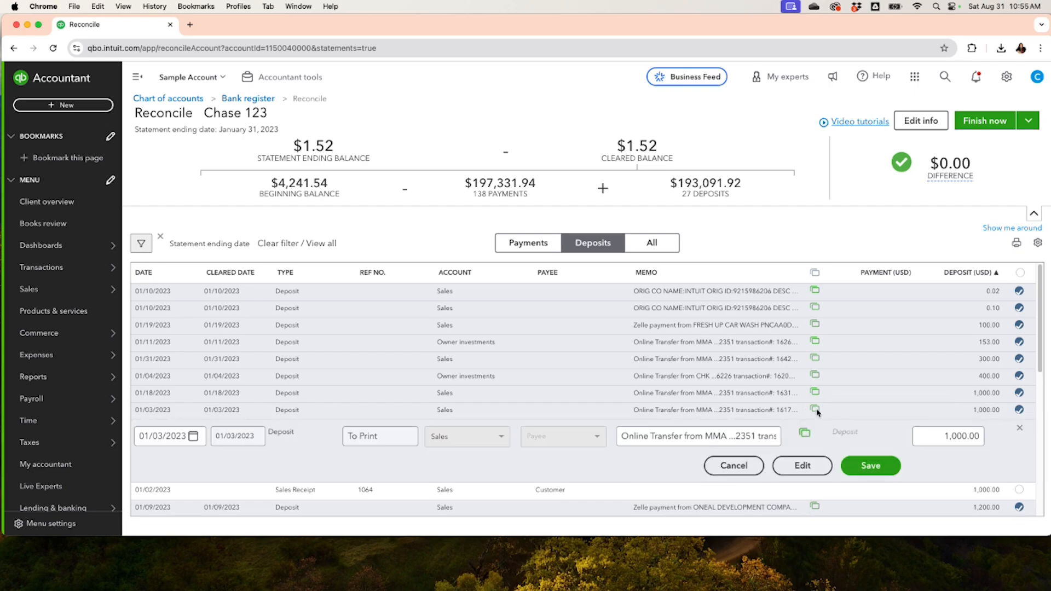
{"action": "left_click", "coordinate": [803, 466]}
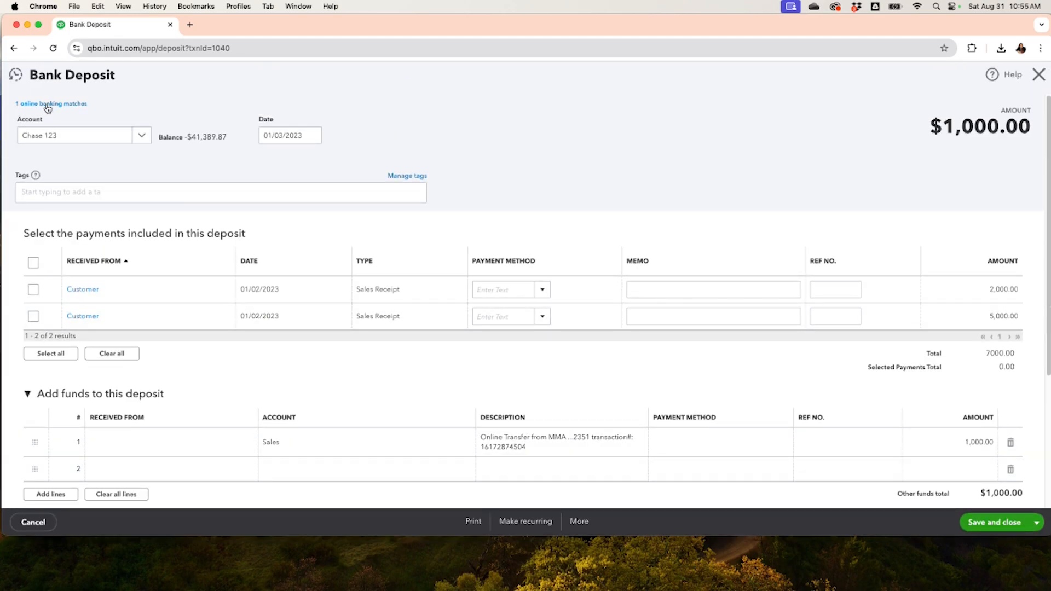
{"action": "left_click", "coordinate": [46, 106]}
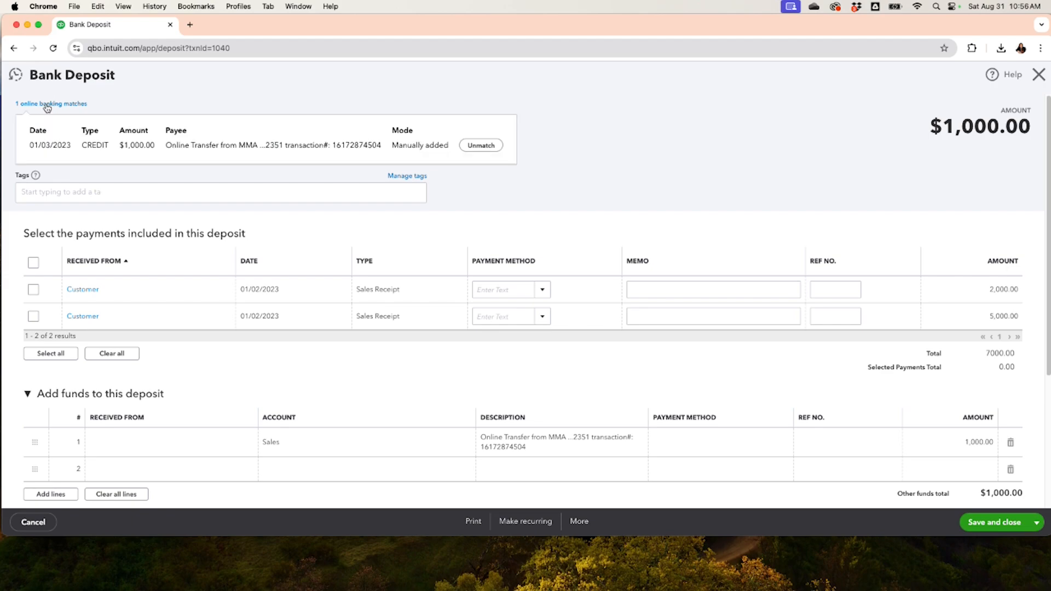
{"action": "left_click", "coordinate": [480, 150]}
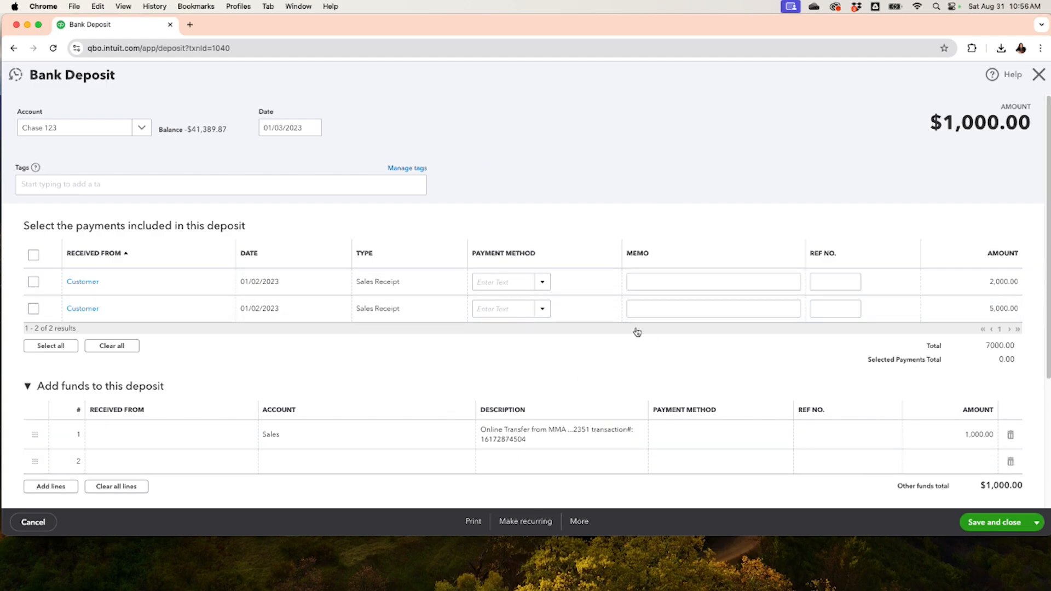
Delete the unmatched $1,000.00 bank deposit and confirm the deletion
{"action": "left_click", "coordinate": [580, 523]}
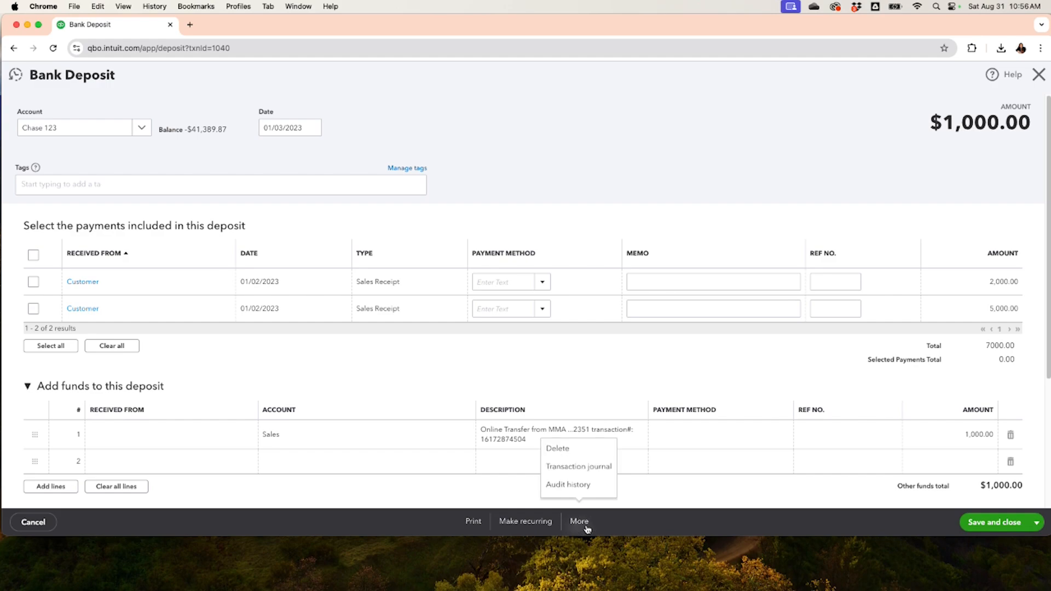
{"action": "left_click", "coordinate": [569, 449]}
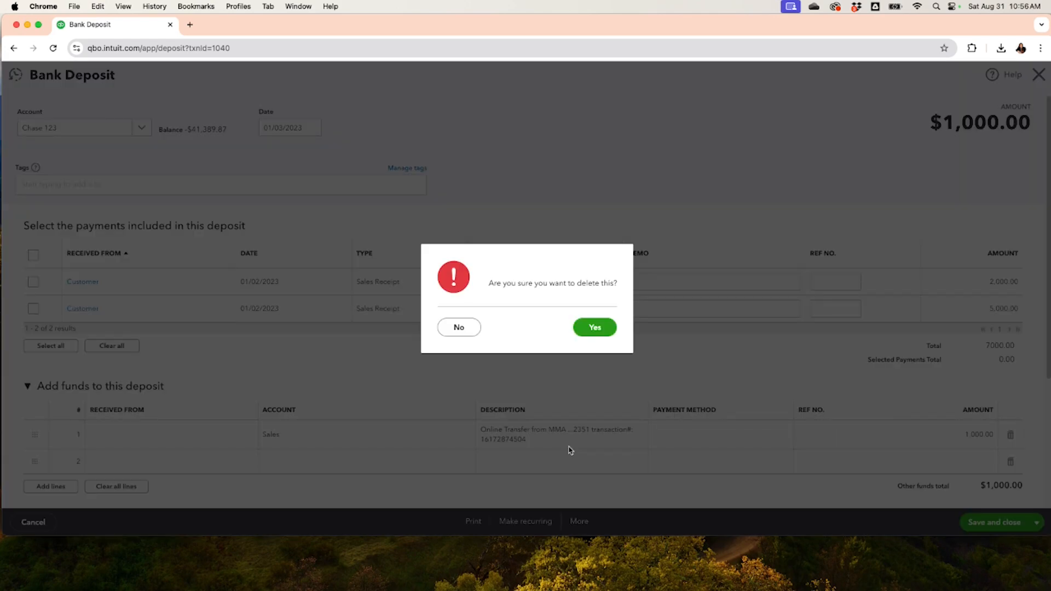
{"action": "left_click", "coordinate": [595, 326]}
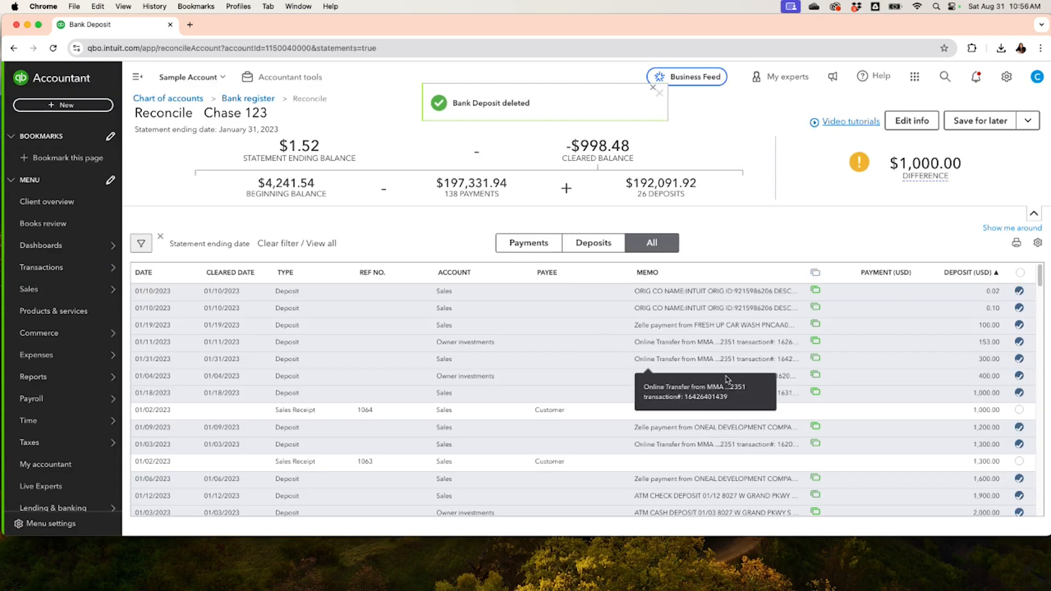
Open the 01/03/2023 deposit of $1,300.00 for editing and unmatch it from its online banking transaction
{"action": "scroll", "coordinate": [578, 409], "scroll_direction": "down", "scroll_amount": 1}
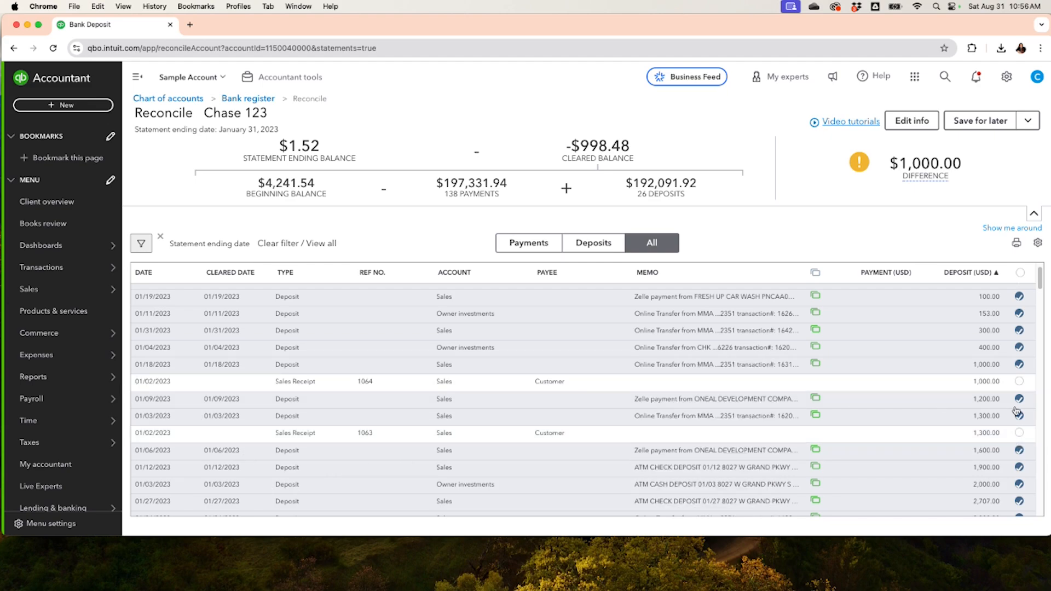
{"action": "left_click", "coordinate": [817, 420]}
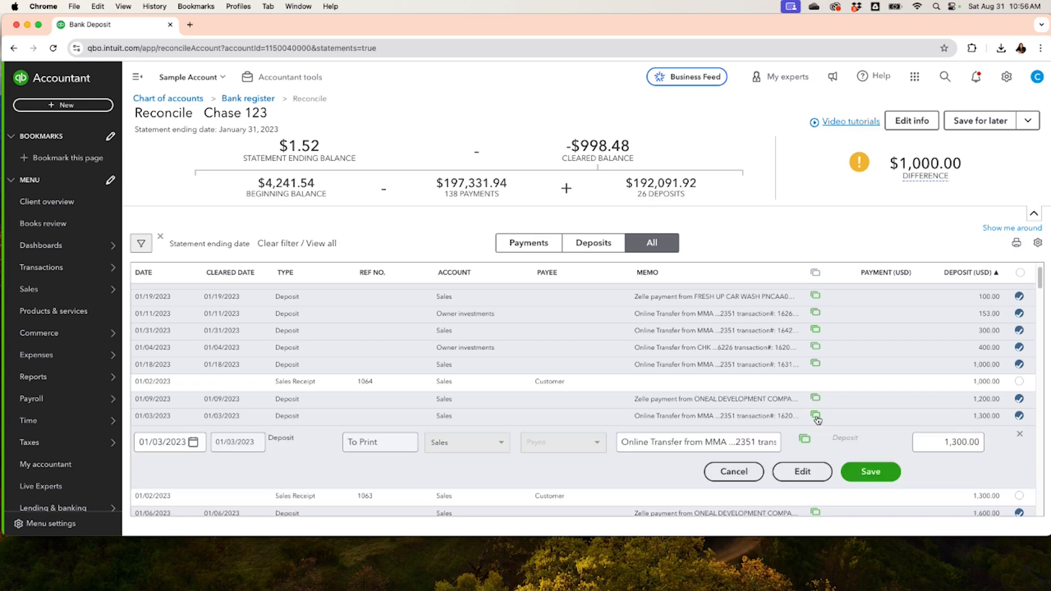
{"action": "left_click", "coordinate": [803, 473]}
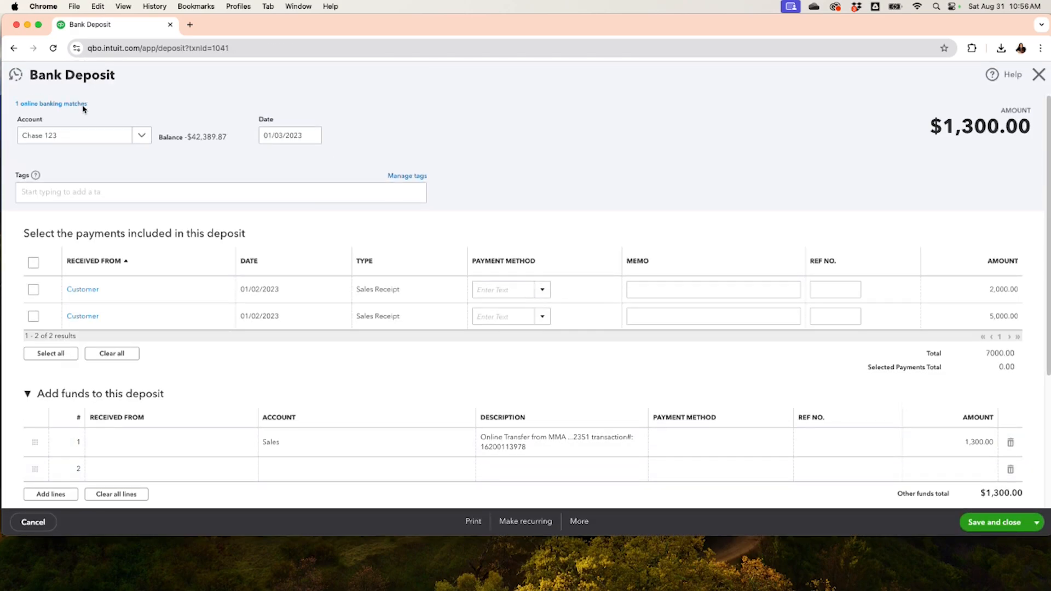
{"action": "left_click", "coordinate": [83, 105]}
{"action": "left_click", "coordinate": [463, 145]}
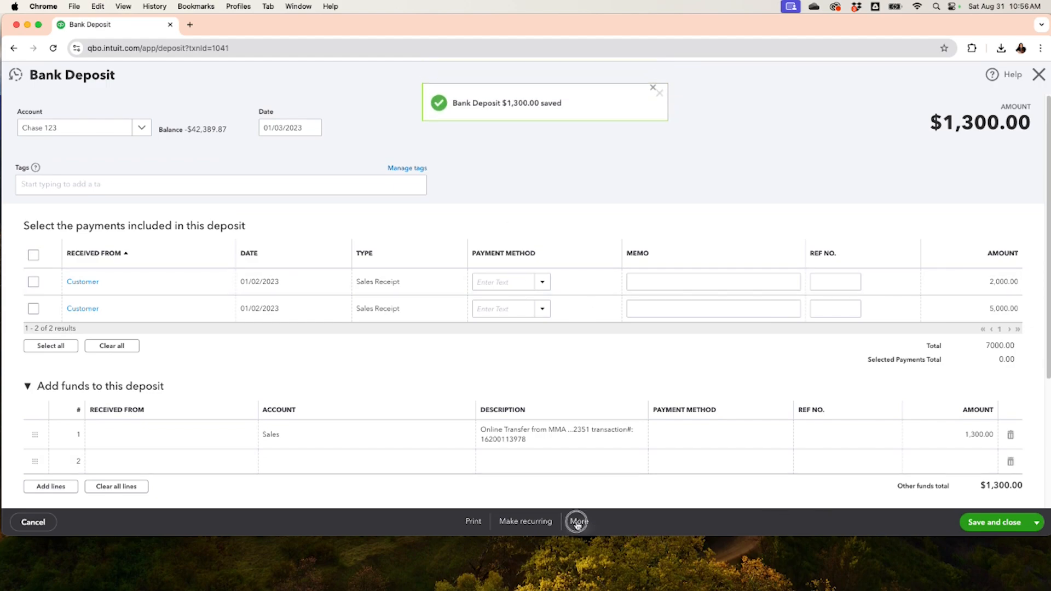
Delete the unmatched $1,300.00 bank deposit and confirm the deletion
{"action": "left_click", "coordinate": [575, 520]}
{"action": "left_click", "coordinate": [546, 446]}
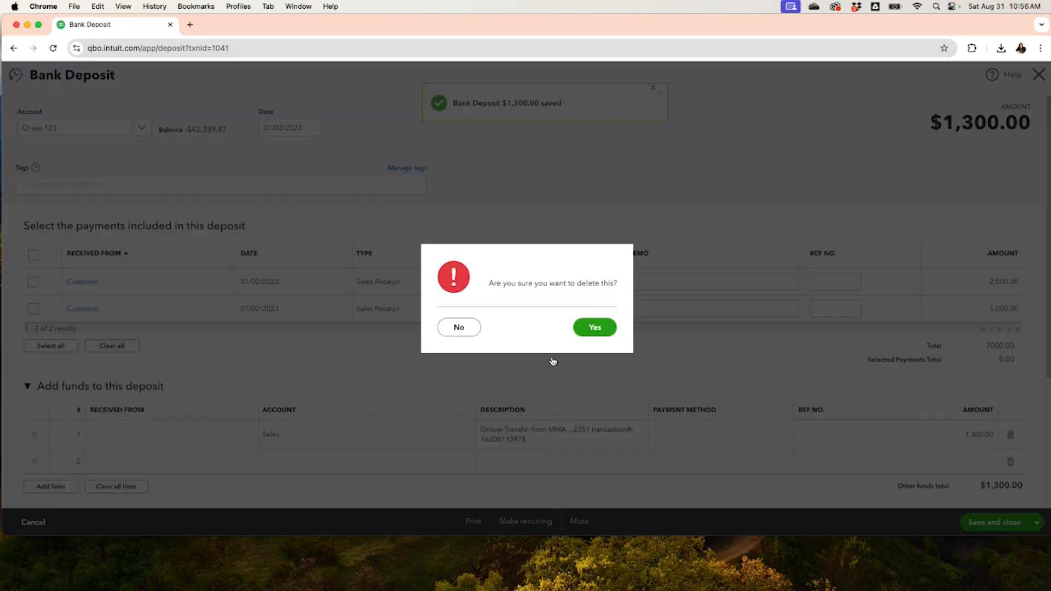
{"action": "left_click", "coordinate": [588, 324]}
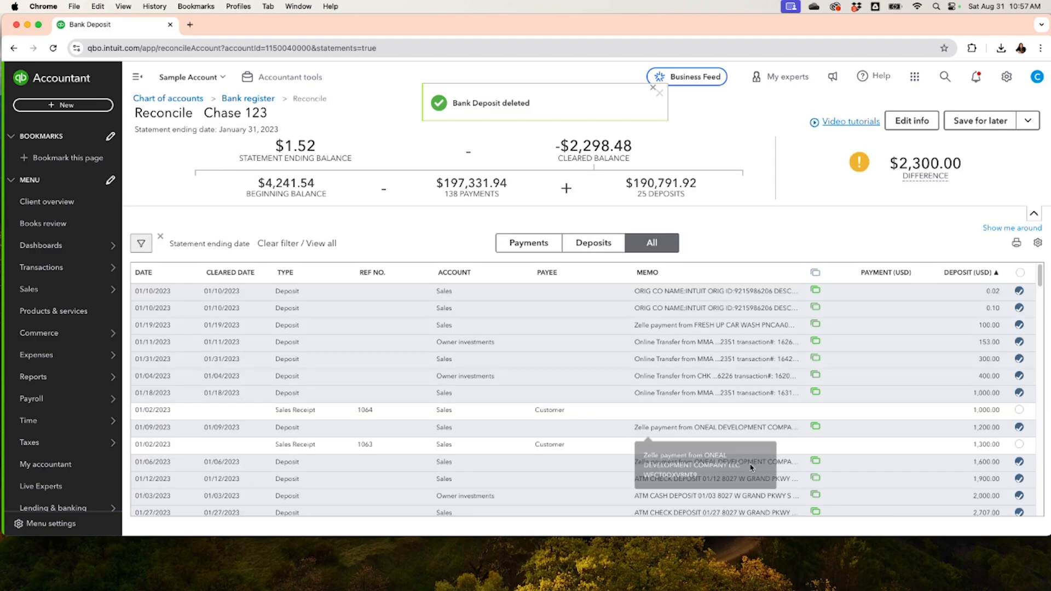
Limit the reconciliation list to deposits again and look through the remaining entries
{"action": "scroll", "coordinate": [811, 432], "scroll_direction": "down", "scroll_amount": 3}
{"action": "scroll", "coordinate": [883, 423], "scroll_direction": "down", "scroll_amount": 15}
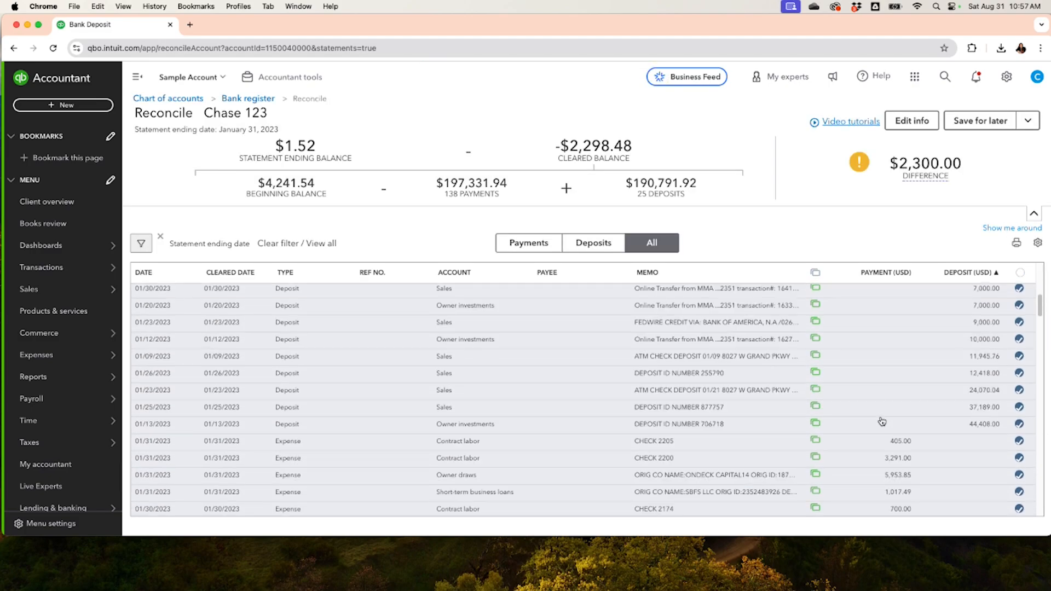
{"action": "scroll", "coordinate": [880, 423], "scroll_direction": "up", "scroll_amount": 10}
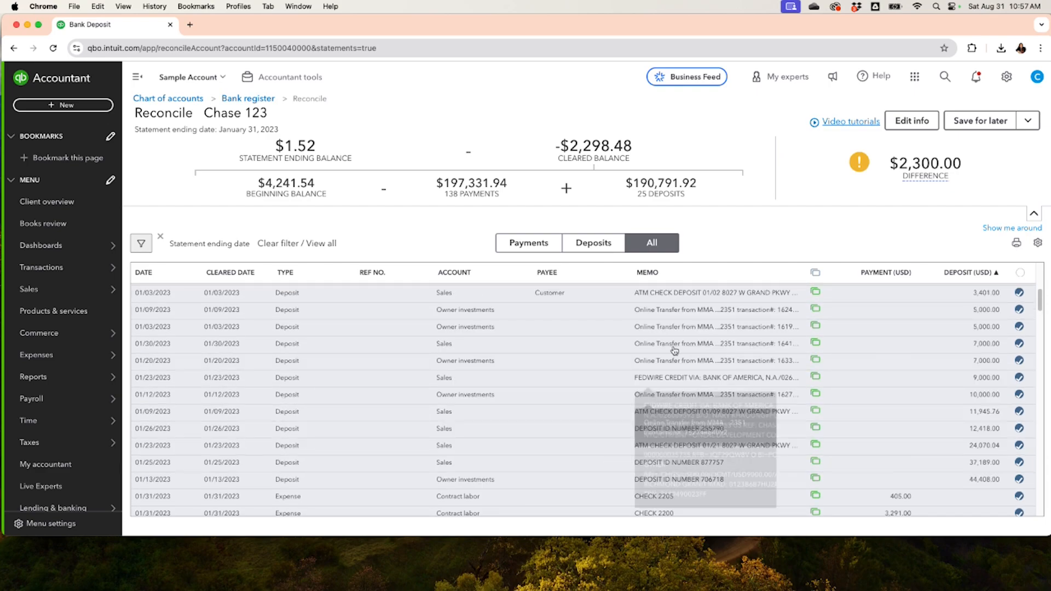
{"action": "left_click", "coordinate": [593, 242]}
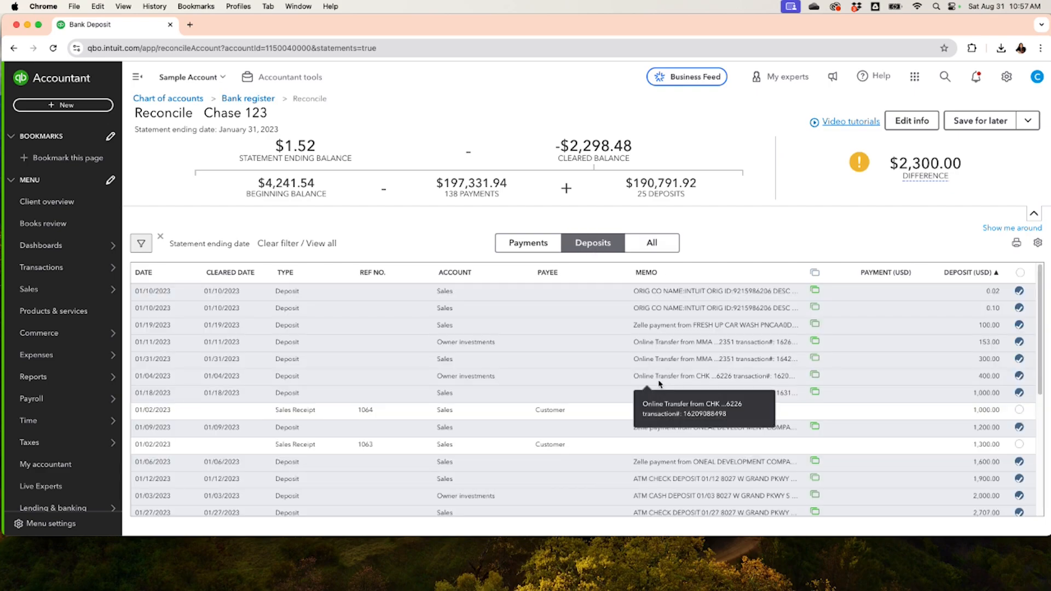
{"action": "scroll", "coordinate": [660, 375], "scroll_direction": "down", "scroll_amount": 8}
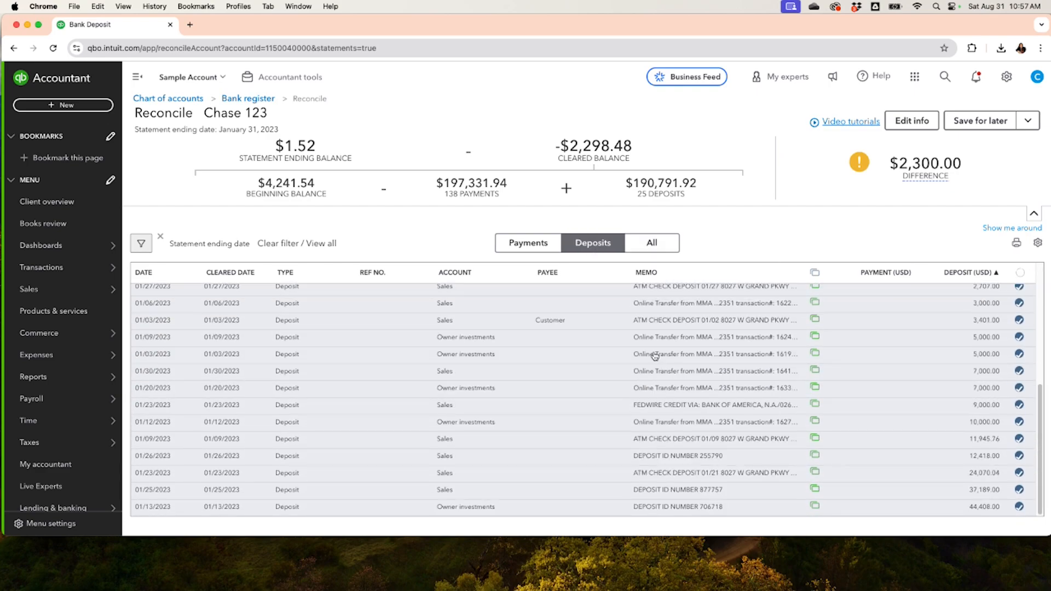
Duplicate the reconciliation tab and bring up the Chase 123 bank transactions awaiting review in the copy
{"action": "right_click", "coordinate": [146, 29]}
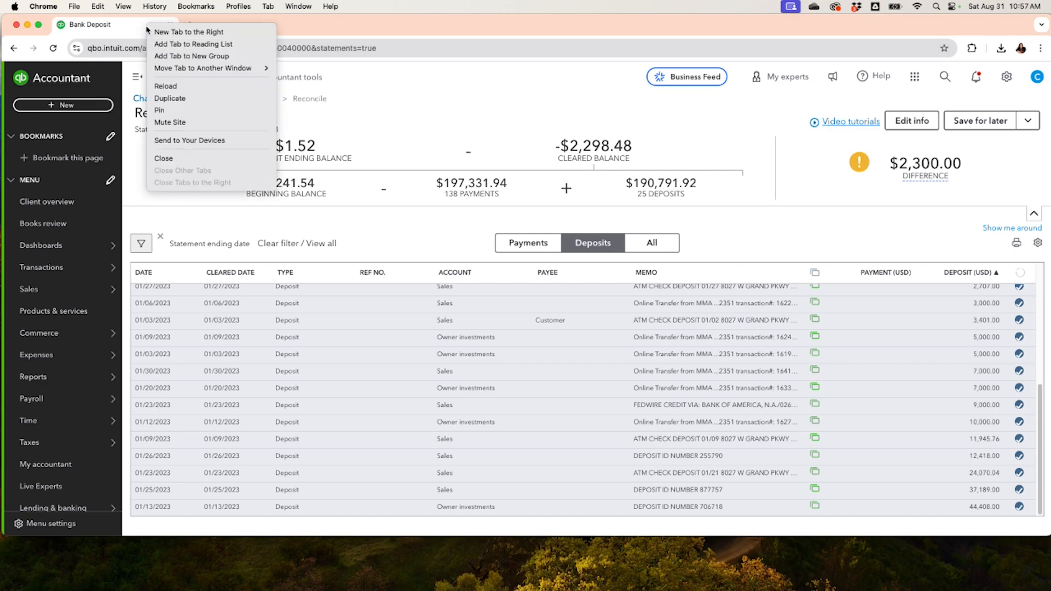
{"action": "left_click", "coordinate": [170, 99]}
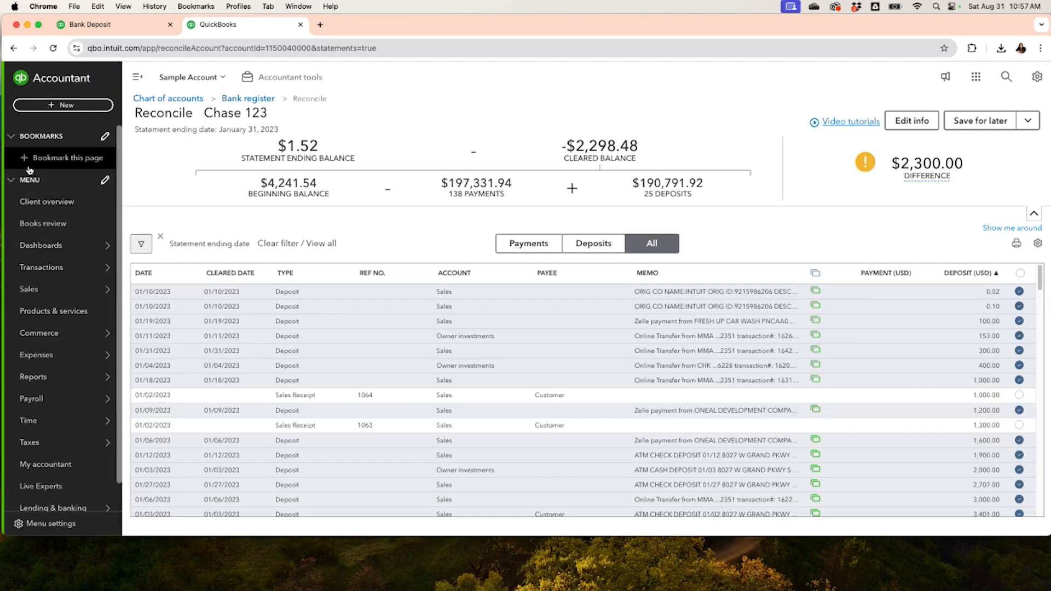
{"action": "mouse_move", "coordinate": [55, 268]}
{"action": "left_click", "coordinate": [153, 267]}
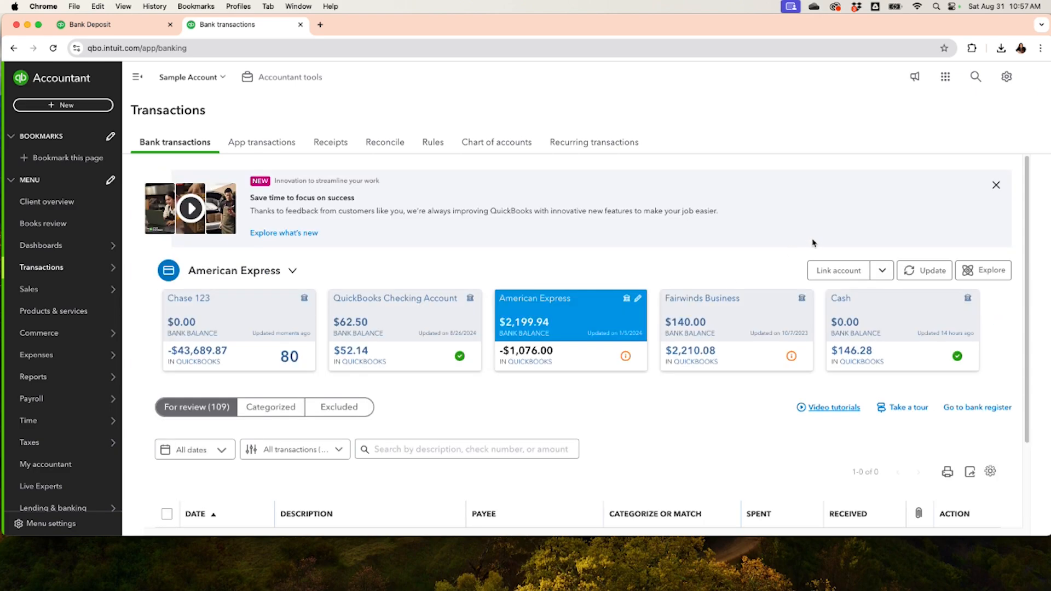
{"action": "left_click", "coordinate": [216, 331]}
{"action": "scroll", "coordinate": [417, 289], "scroll_direction": "down", "scroll_amount": 3}
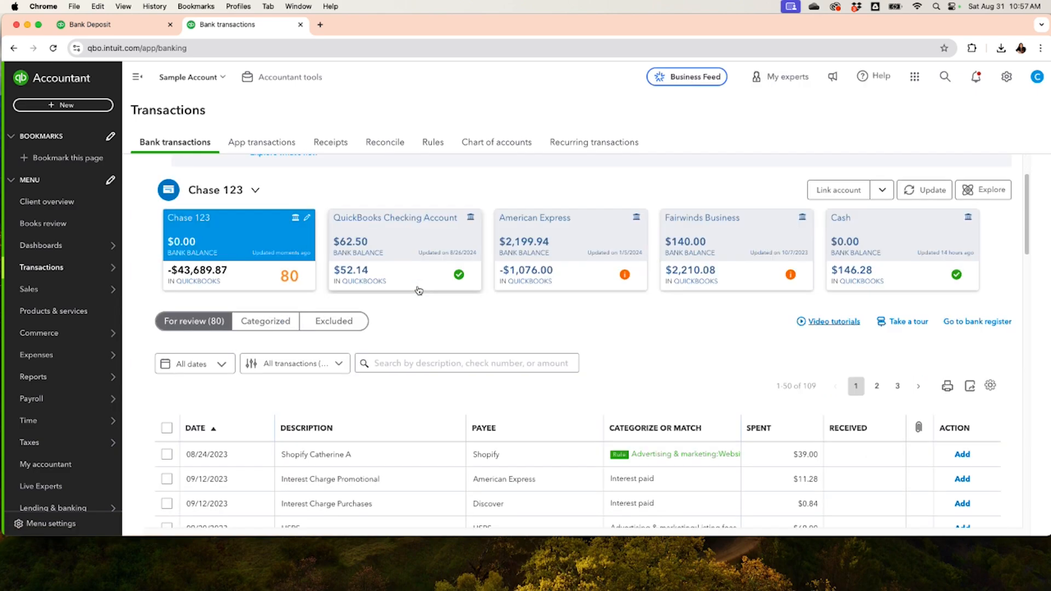
{"action": "scroll", "coordinate": [417, 289], "scroll_direction": "down", "scroll_amount": 2}
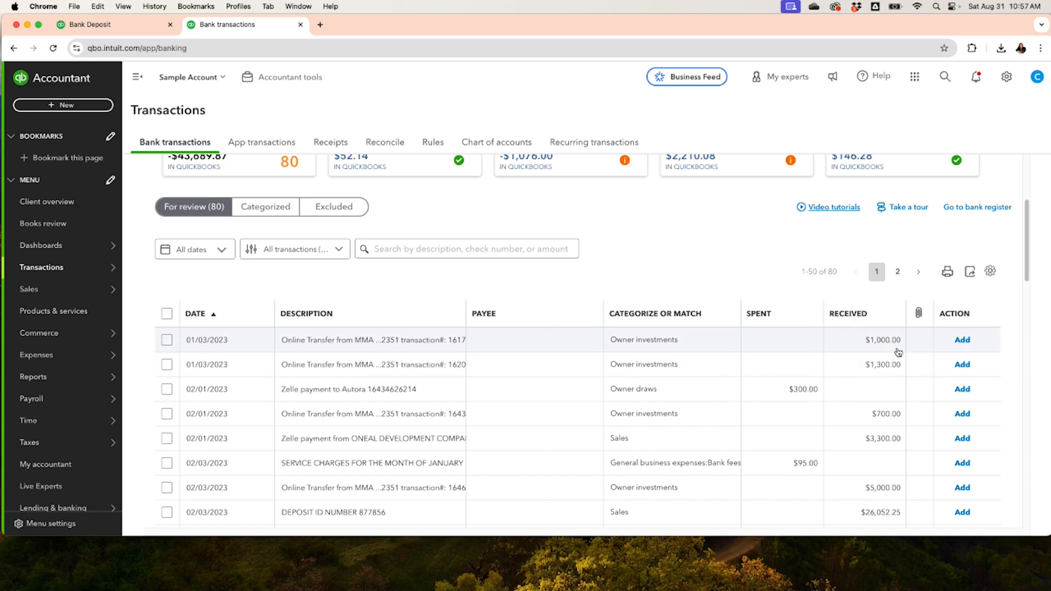
Set the start date of the bank transactions' date filter to 01/01/2023
{"action": "left_click", "coordinate": [222, 251]}
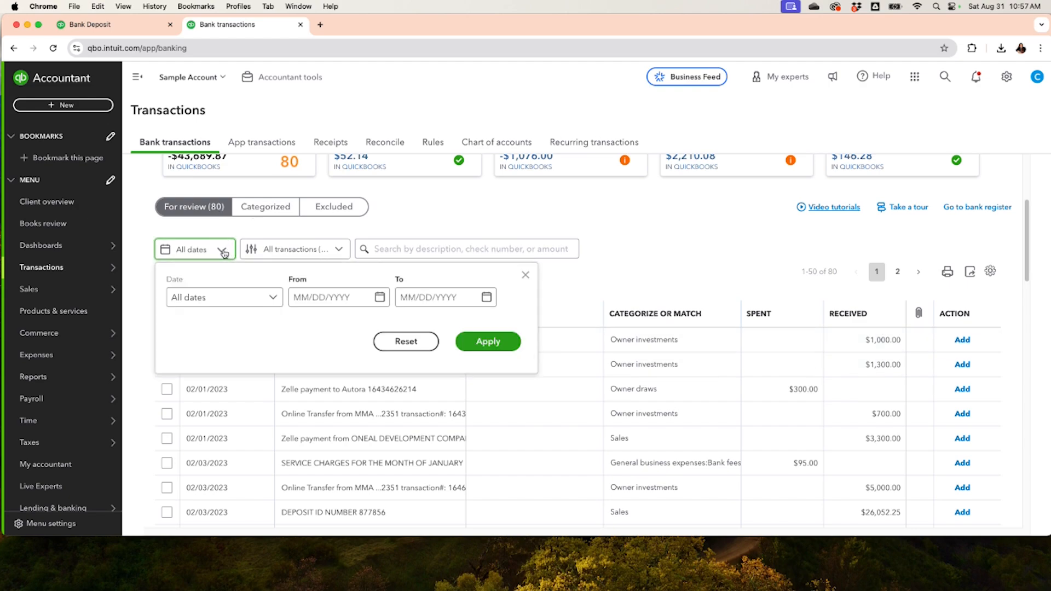
{"action": "left_click", "coordinate": [277, 305]}
{"action": "left_click", "coordinate": [327, 321]}
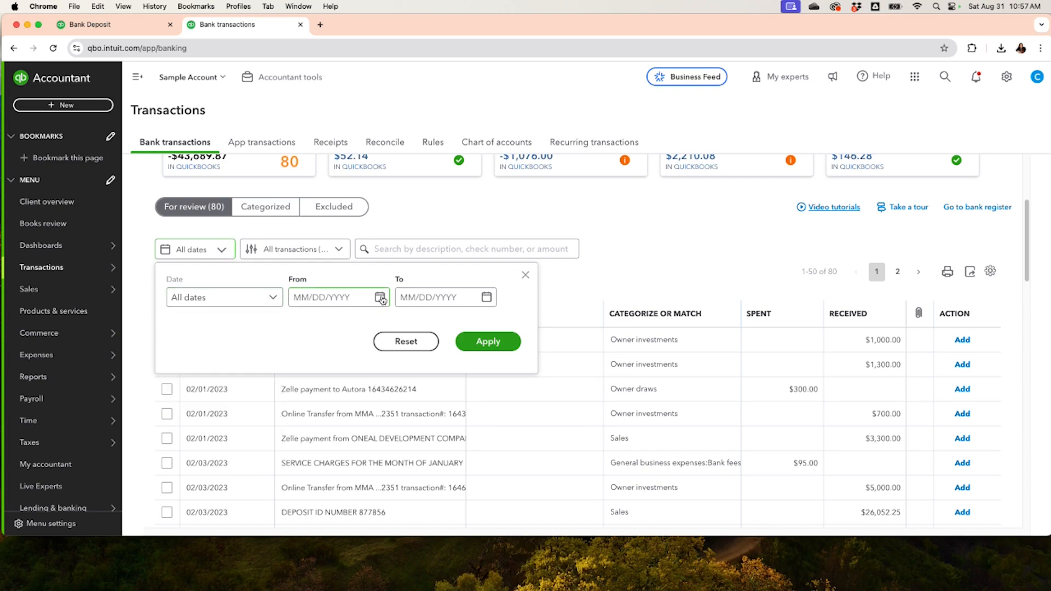
{"action": "left_click", "coordinate": [380, 298]}
{"action": "left_click", "coordinate": [304, 332]}
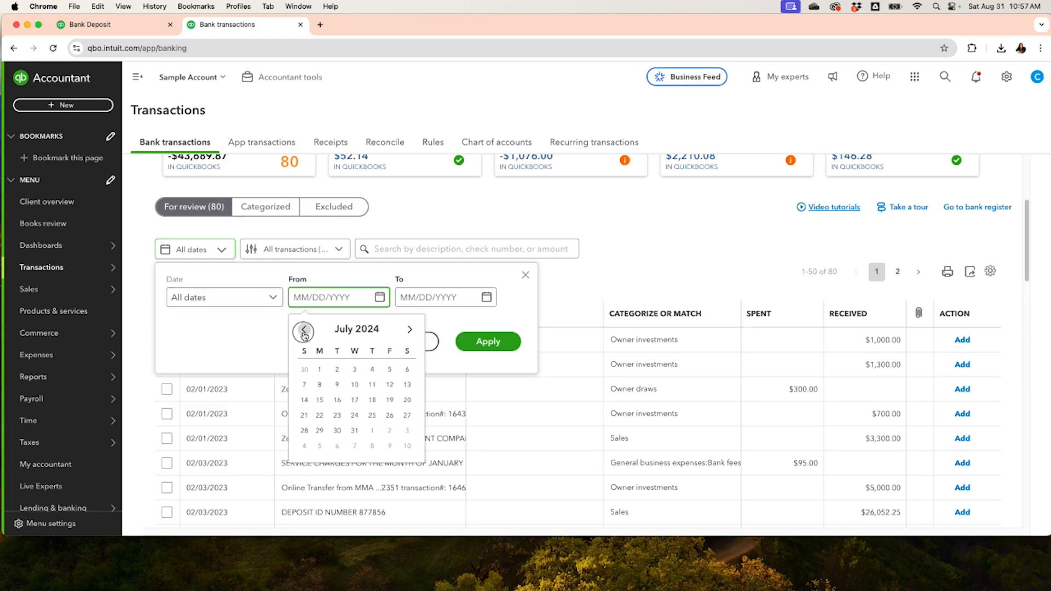
{"action": "left_click", "coordinate": [304, 331]}
{"action": "left_click", "coordinate": [304, 331]}
{"action": "left_click", "coordinate": [303, 331]}
{"action": "left_click", "coordinate": [304, 331]}
{"action": "left_click", "coordinate": [303, 331]}
{"action": "left_click", "coordinate": [304, 332]}
{"action": "left_click", "coordinate": [304, 331]}
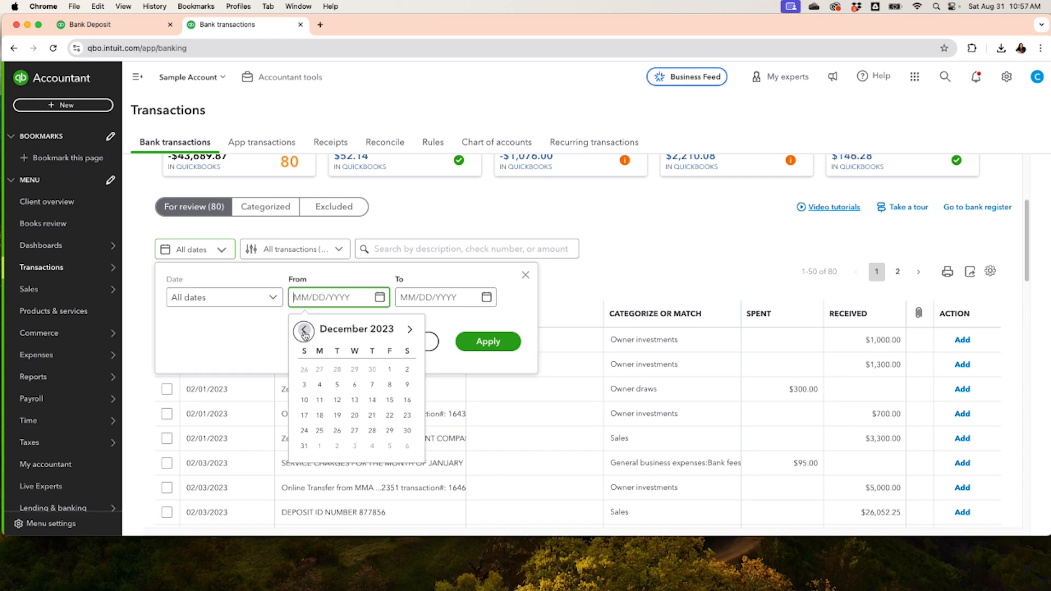
{"action": "double_click", "coordinate": [305, 331]}
{"action": "left_click", "coordinate": [304, 331]}
{"action": "double_click", "coordinate": [305, 331]}
{"action": "double_click", "coordinate": [304, 331]}
{"action": "double_click", "coordinate": [304, 331]}
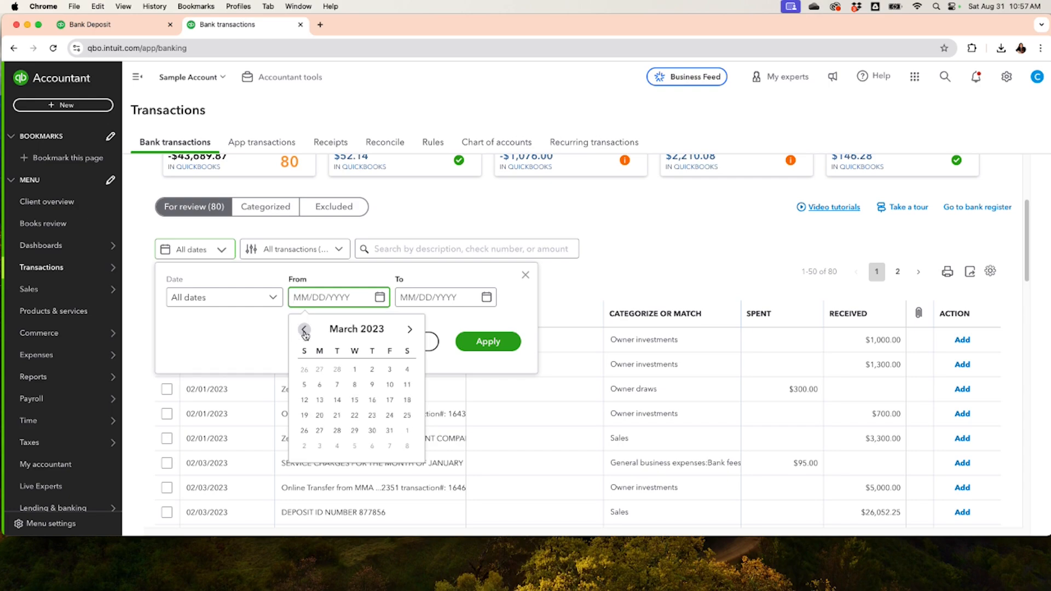
{"action": "left_click", "coordinate": [305, 330]}
{"action": "left_click", "coordinate": [305, 331]}
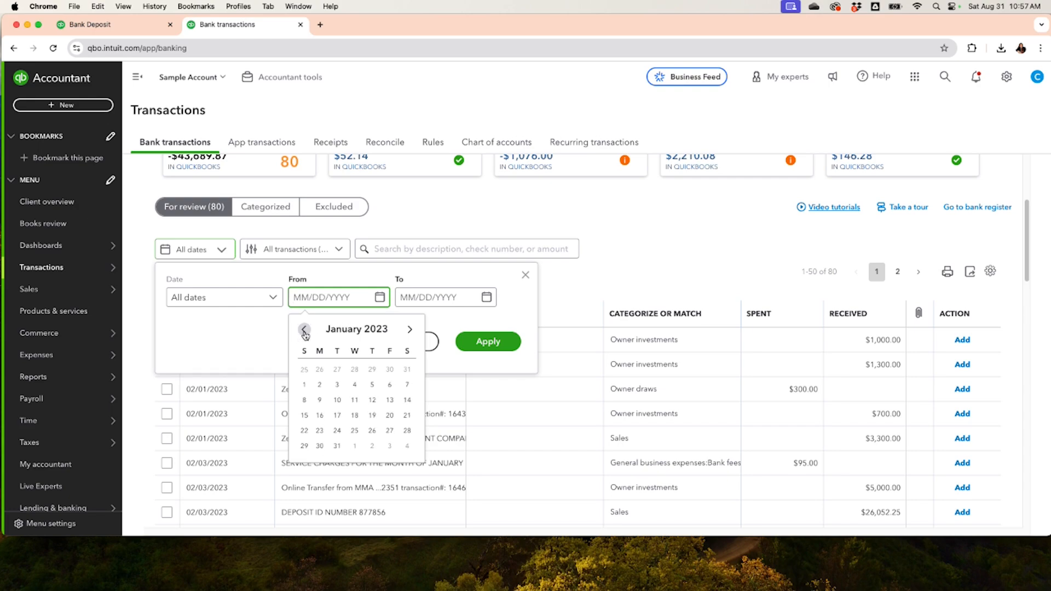
{"action": "left_click", "coordinate": [305, 385]}
Set the date filter's end date to 01/31/2023 and apply it to the transactions for review
{"action": "left_click", "coordinate": [484, 298]}
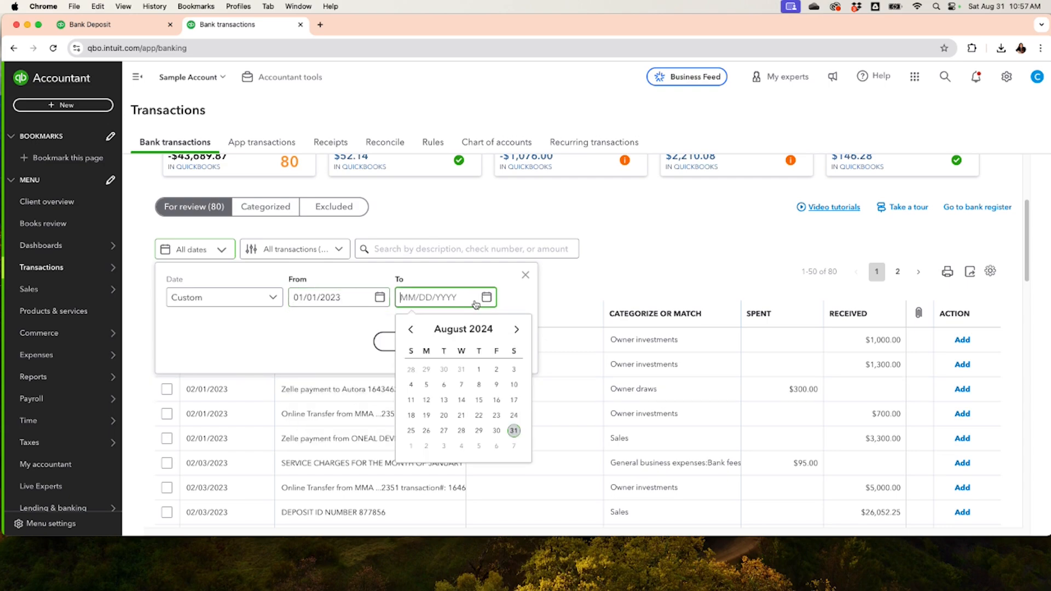
{"action": "double_click", "coordinate": [410, 330]}
{"action": "double_click", "coordinate": [410, 331]}
{"action": "double_click", "coordinate": [410, 331]}
{"action": "double_click", "coordinate": [410, 330]}
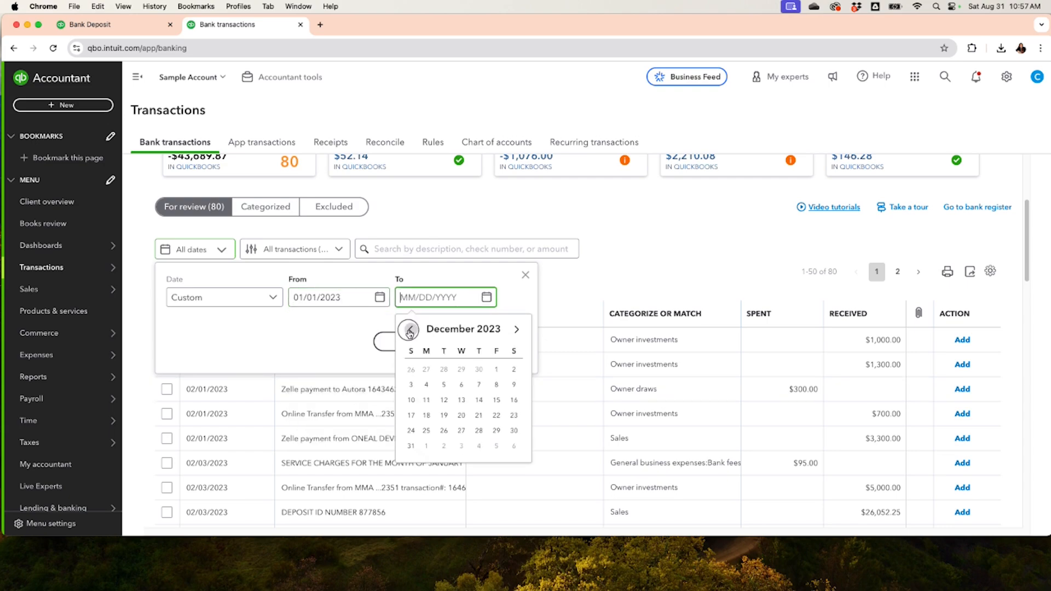
{"action": "double_click", "coordinate": [410, 330]}
{"action": "double_click", "coordinate": [410, 330]}
{"action": "double_click", "coordinate": [411, 331]}
{"action": "left_click", "coordinate": [410, 331]}
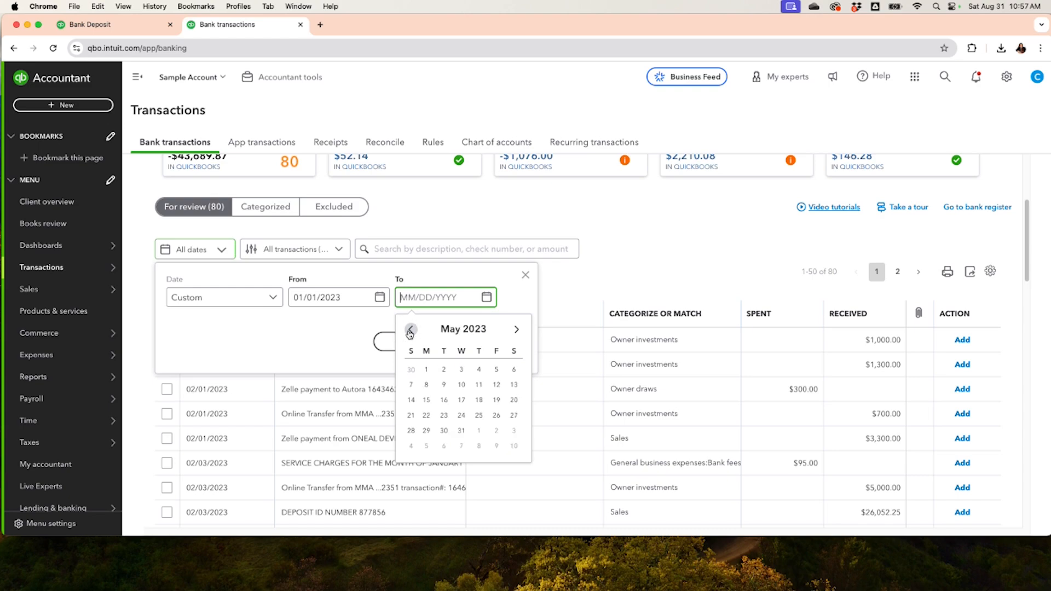
{"action": "left_click", "coordinate": [410, 330]}
{"action": "left_click", "coordinate": [410, 331]}
{"action": "left_click", "coordinate": [410, 330]}
{"action": "left_click", "coordinate": [410, 331]}
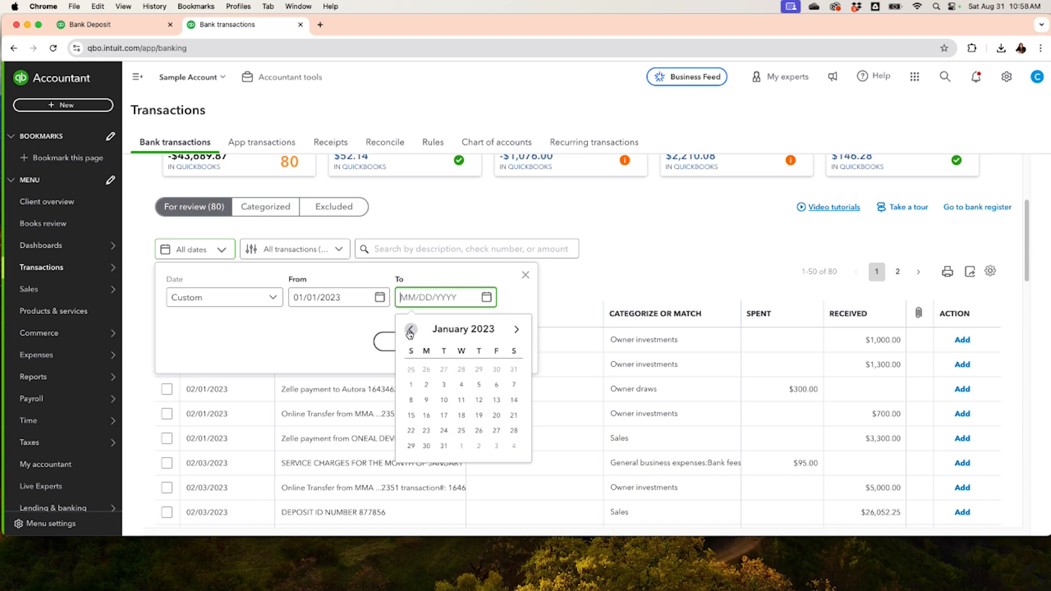
{"action": "left_click", "coordinate": [444, 446]}
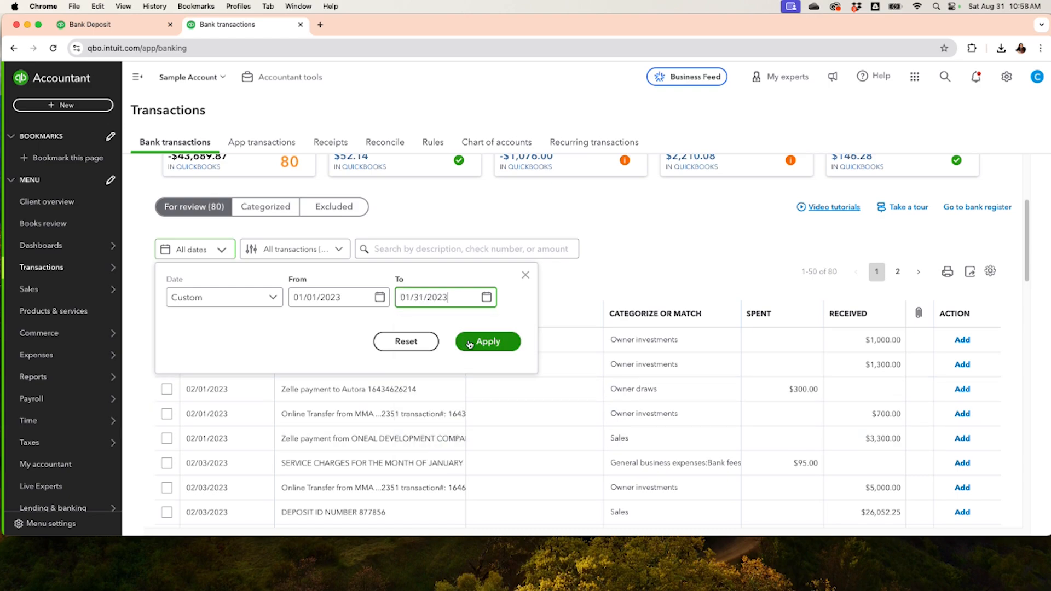
{"action": "left_click", "coordinate": [469, 344]}
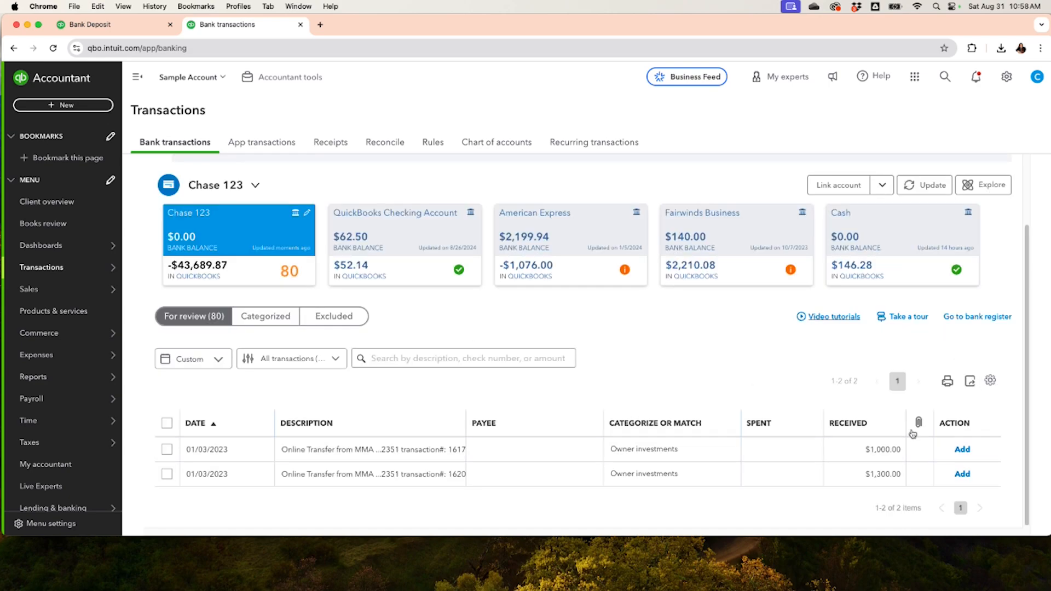
Check the suggested matches for the 01/03/2023 bank transaction of $1,000.00 and leave without saving a match
{"action": "left_click", "coordinate": [872, 449]}
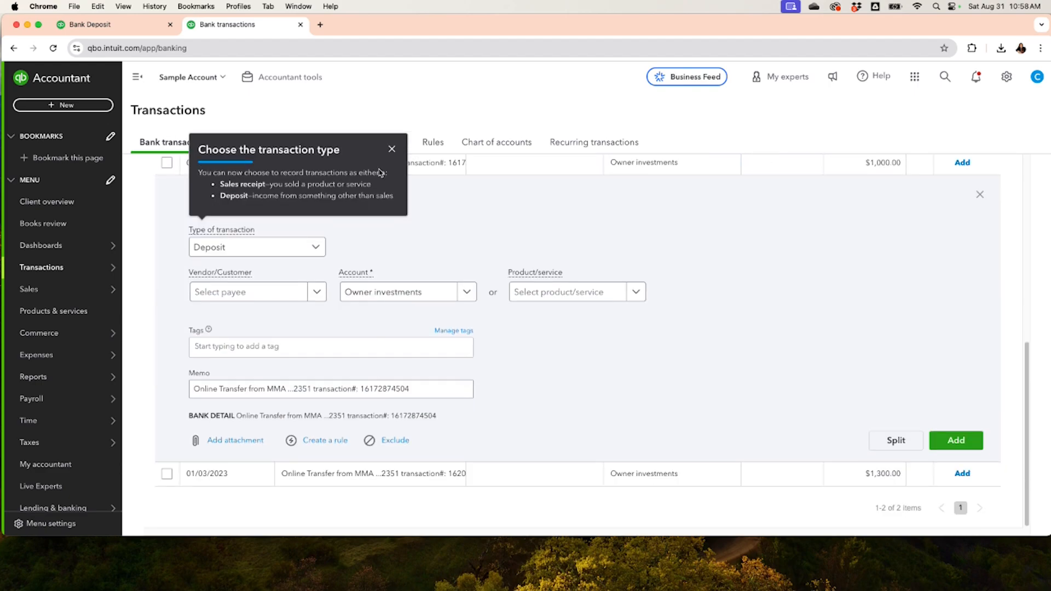
{"action": "left_click", "coordinate": [391, 149]}
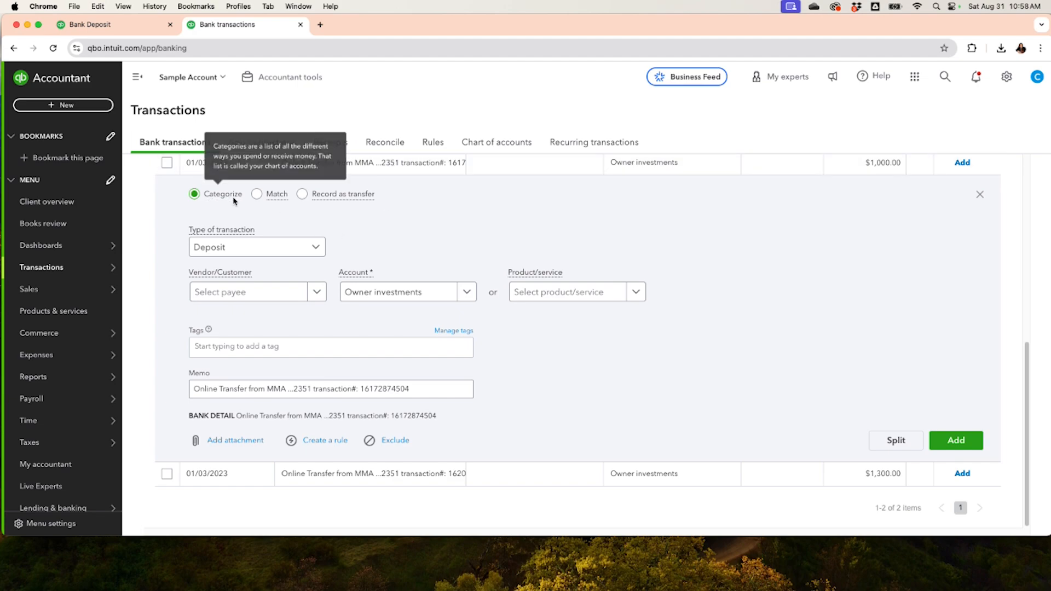
{"action": "left_click", "coordinate": [256, 196]}
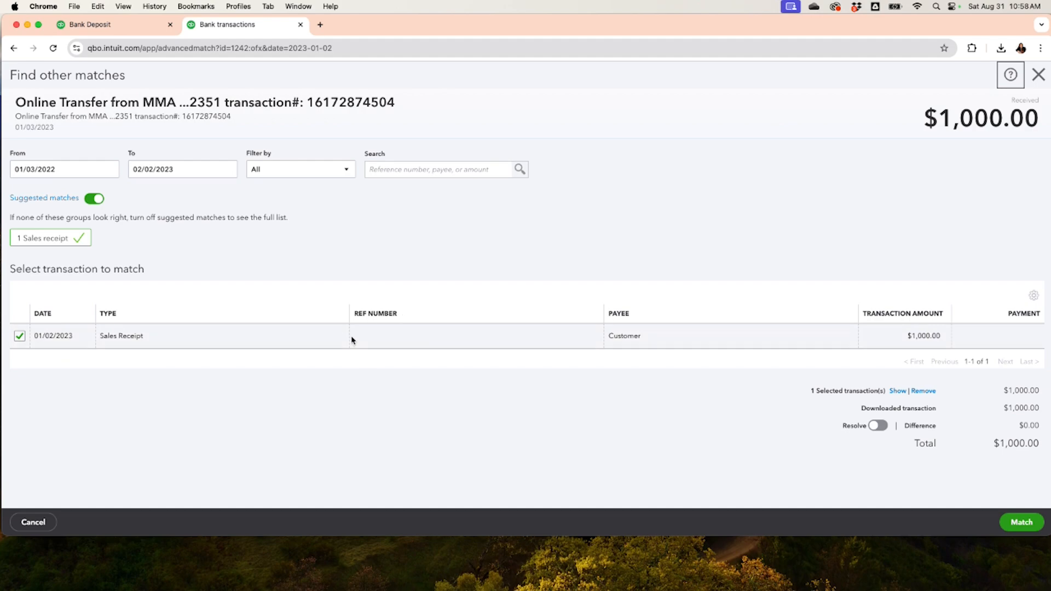
{"action": "left_click", "coordinate": [1038, 74]}
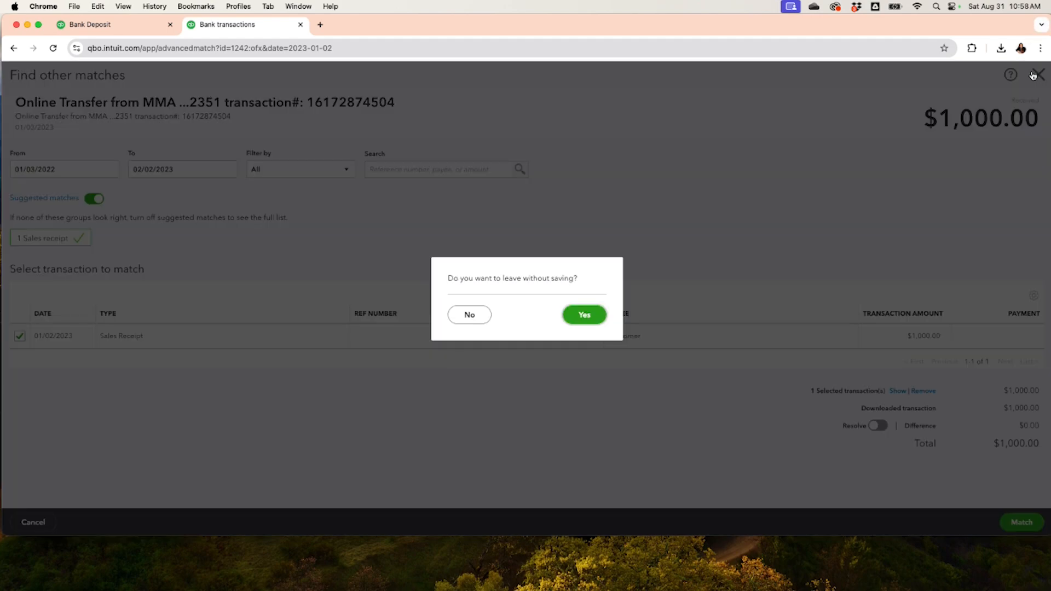
{"action": "left_click", "coordinate": [595, 324]}
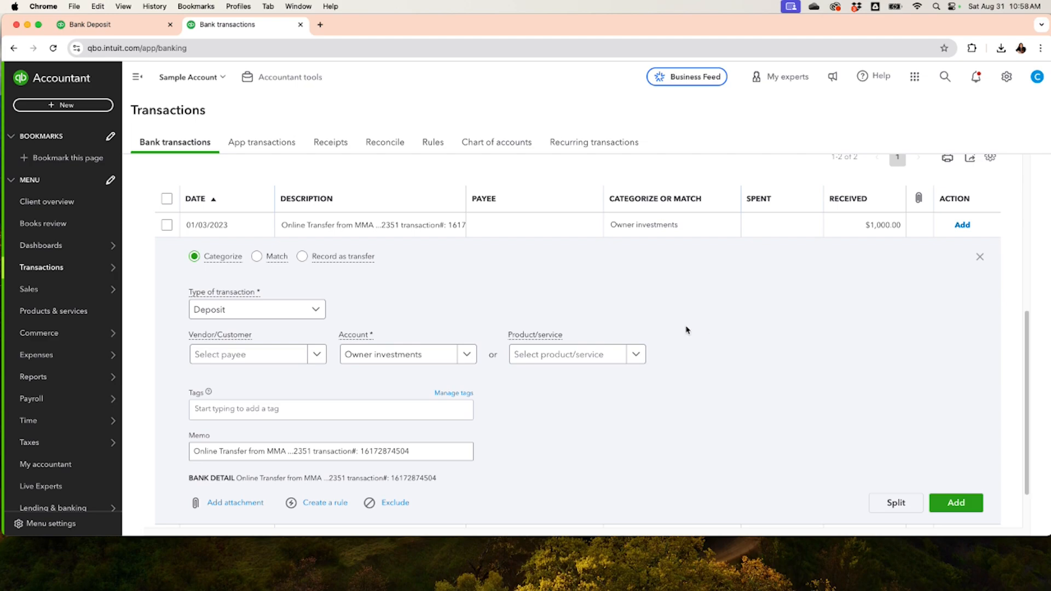
{"action": "scroll", "coordinate": [754, 299], "scroll_direction": "up", "scroll_amount": 5}
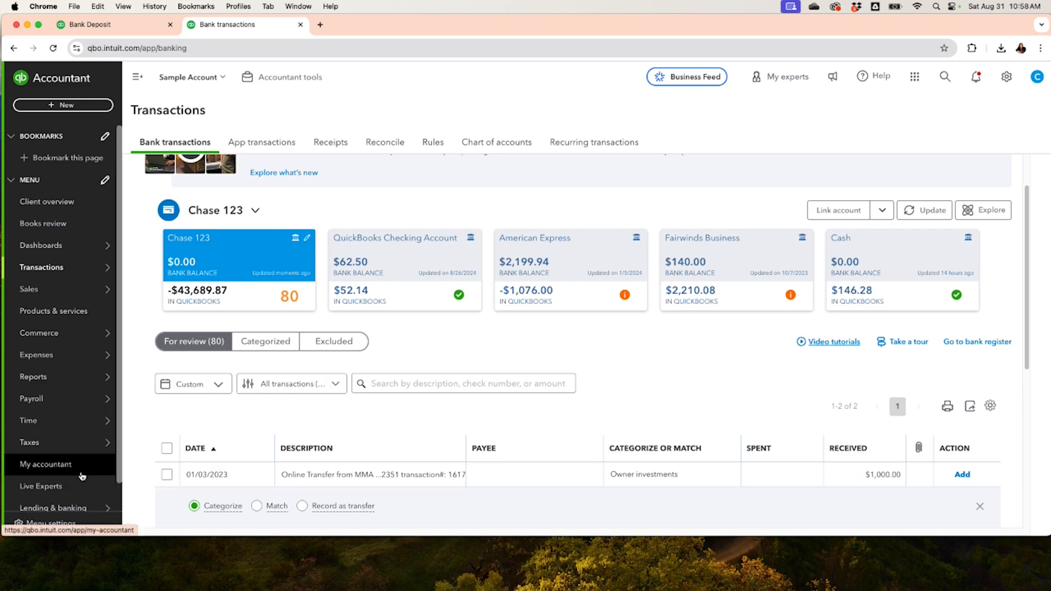
From the reconciliation list, edit the 01/02/2023 sales receipt of $1,000.00 to deposit to Payments to deposit, and save it
{"action": "left_click", "coordinate": [93, 24]}
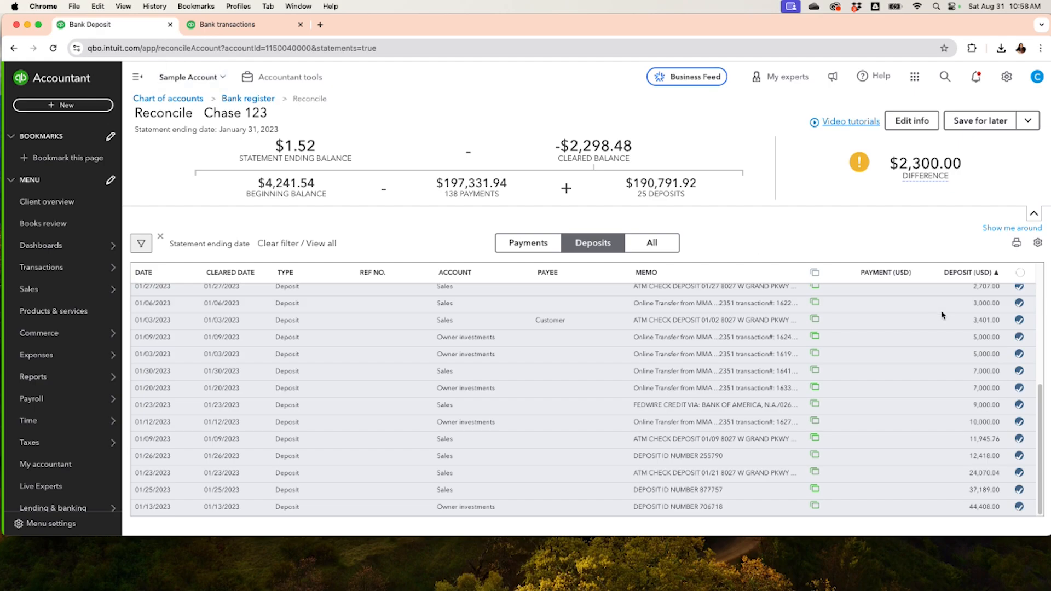
{"action": "scroll", "coordinate": [963, 383], "scroll_direction": "up", "scroll_amount": 5}
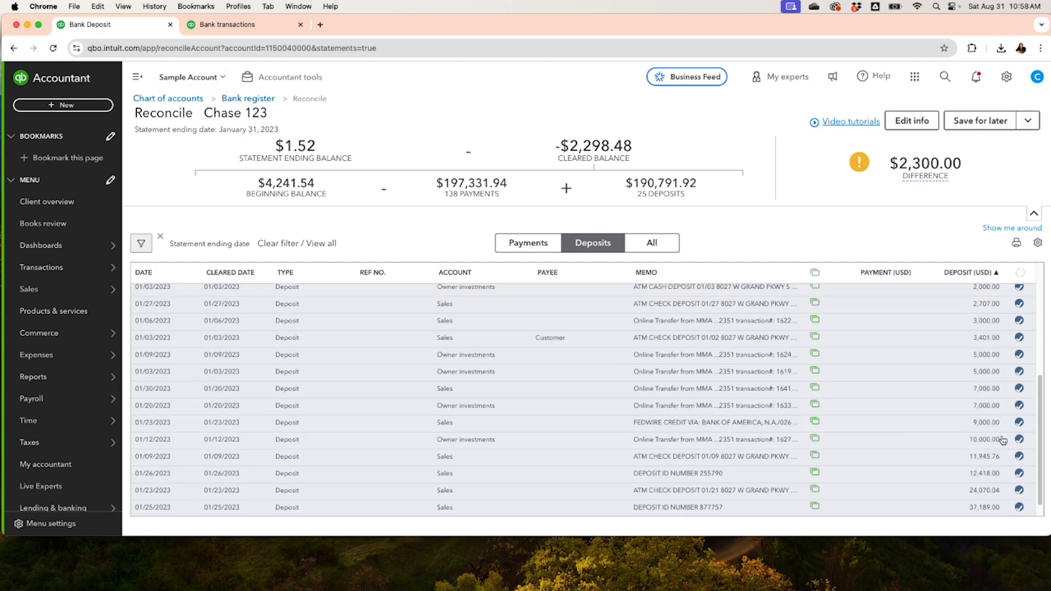
{"action": "left_click", "coordinate": [985, 415]}
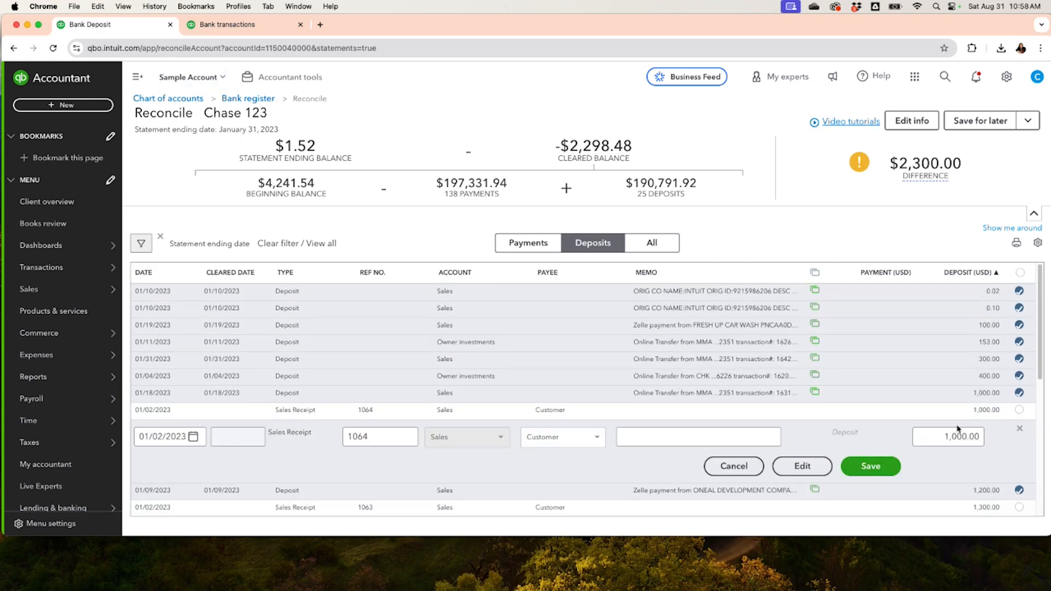
{"action": "left_click", "coordinate": [790, 468]}
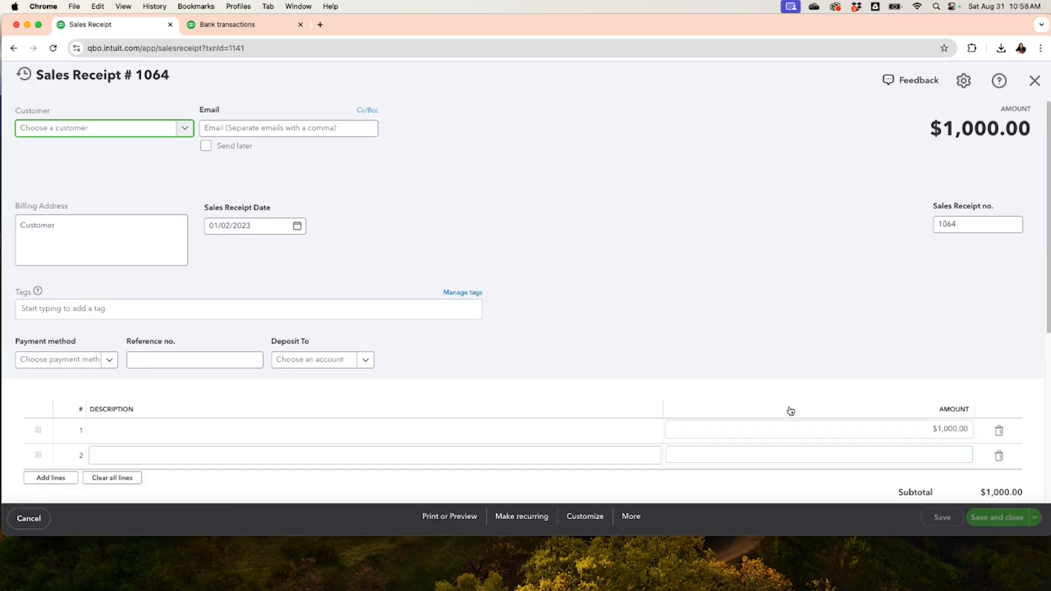
{"action": "left_click", "coordinate": [364, 360]}
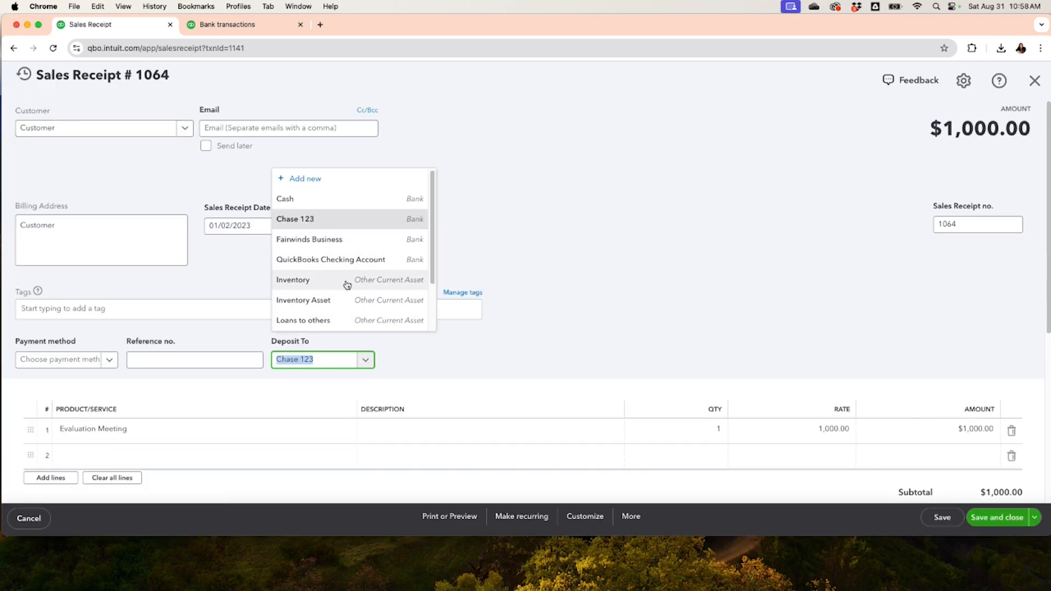
{"action": "scroll", "coordinate": [334, 281], "scroll_direction": "down", "scroll_amount": 3}
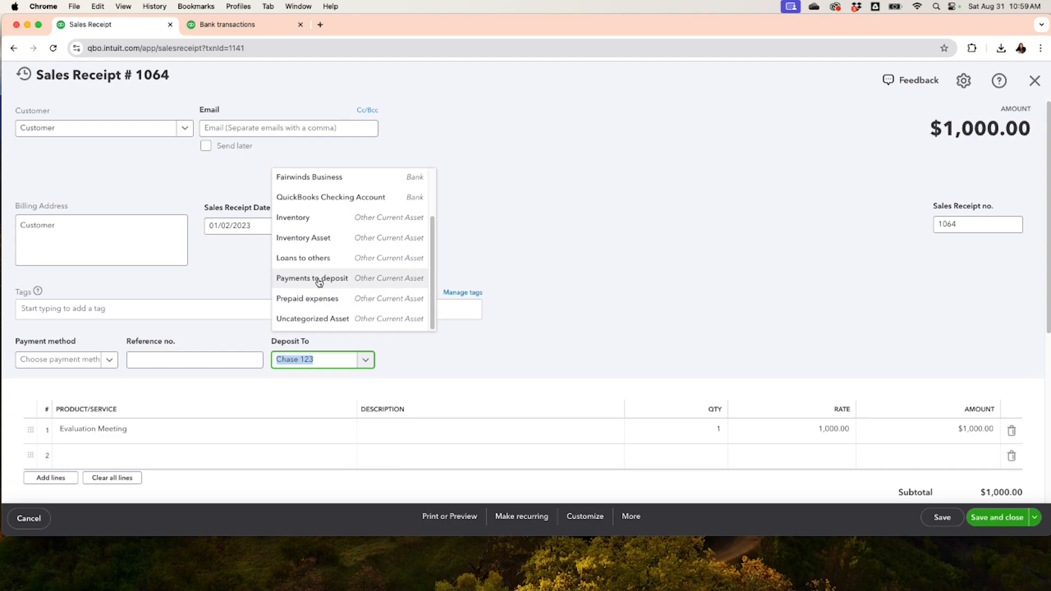
{"action": "left_click", "coordinate": [319, 279]}
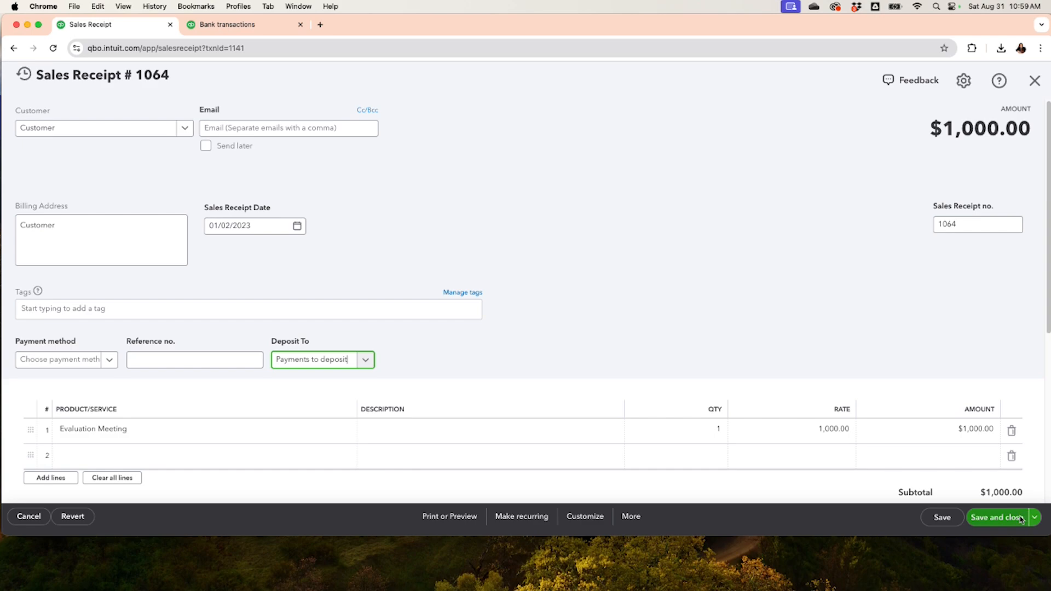
{"action": "left_click", "coordinate": [1002, 519]}
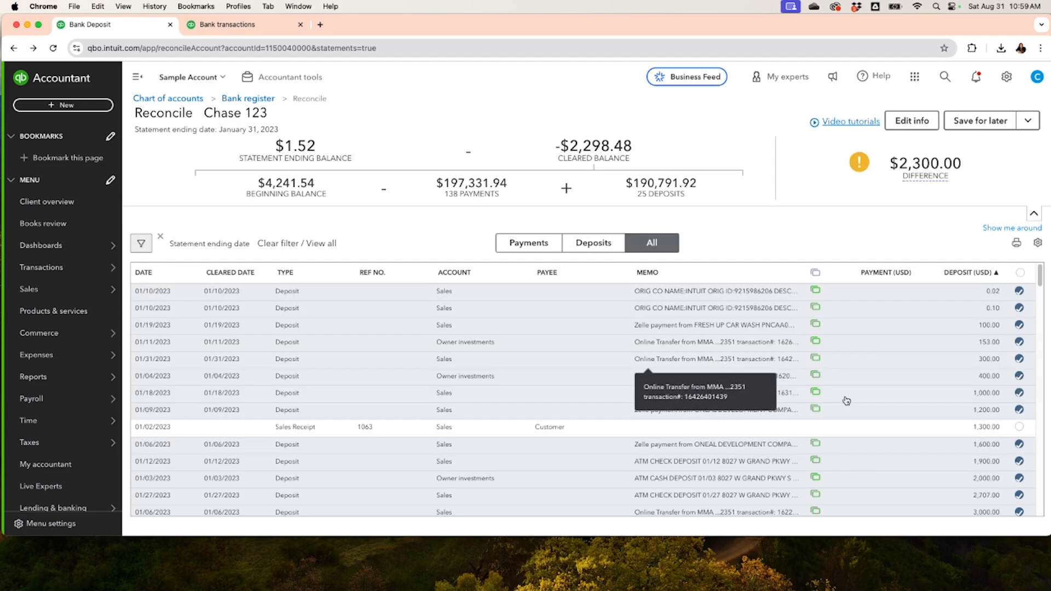
Change the deposit account of the 01/02/2023 sales receipt of $1,300.00 to Payments to deposit, and save the receipt
{"action": "left_click", "coordinate": [982, 428]}
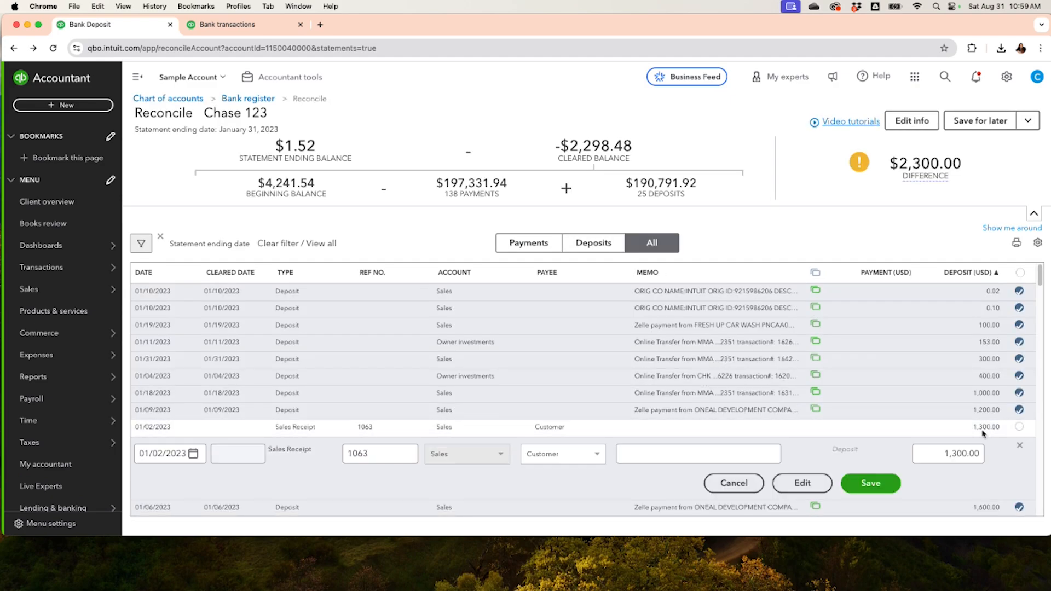
{"action": "left_click", "coordinate": [829, 482]}
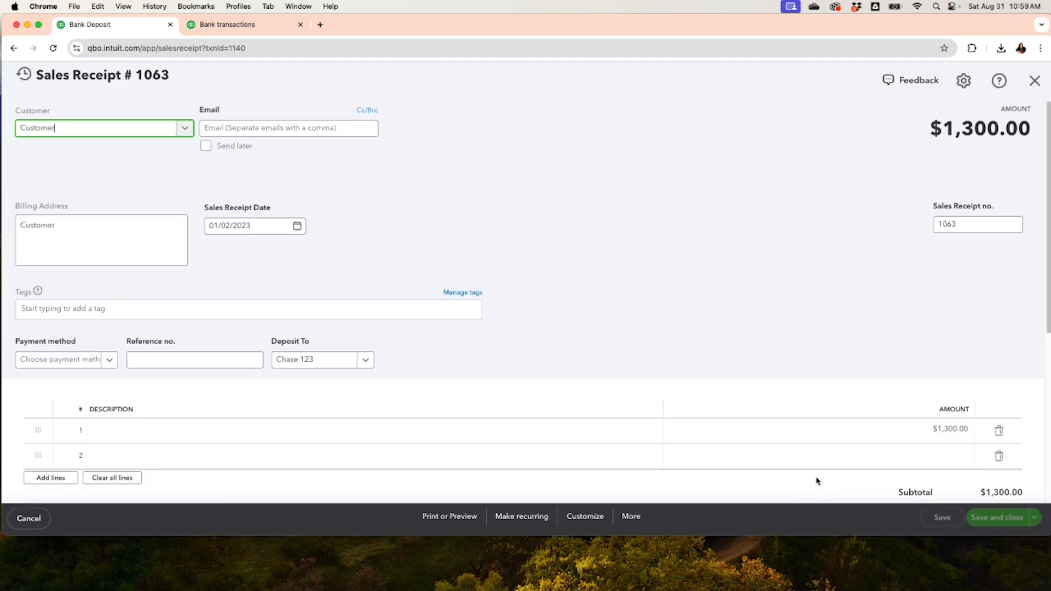
{"action": "left_click", "coordinate": [365, 359]}
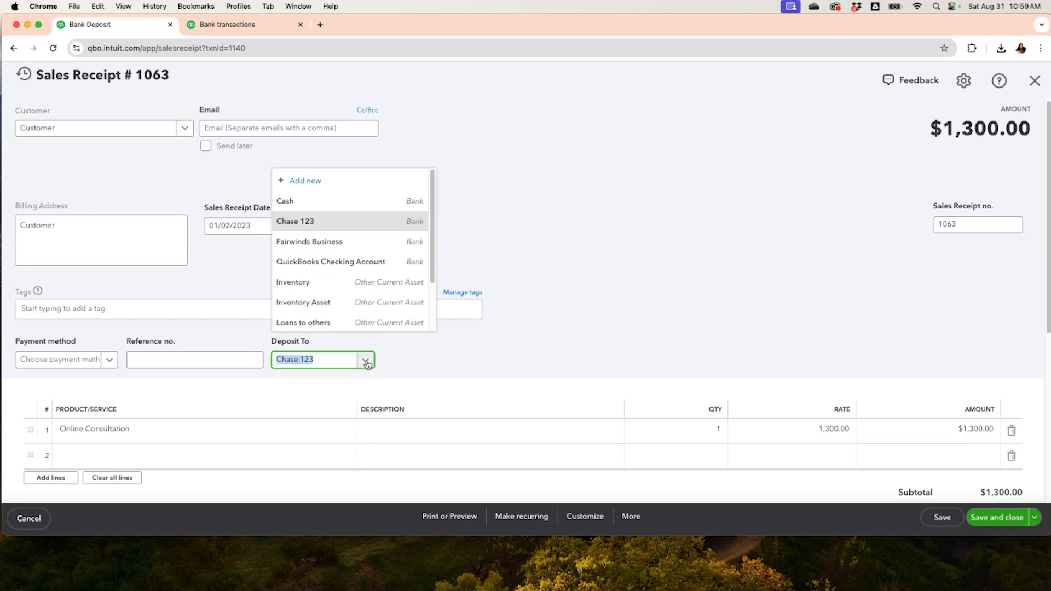
{"action": "scroll", "coordinate": [356, 281], "scroll_direction": "down", "scroll_amount": 3}
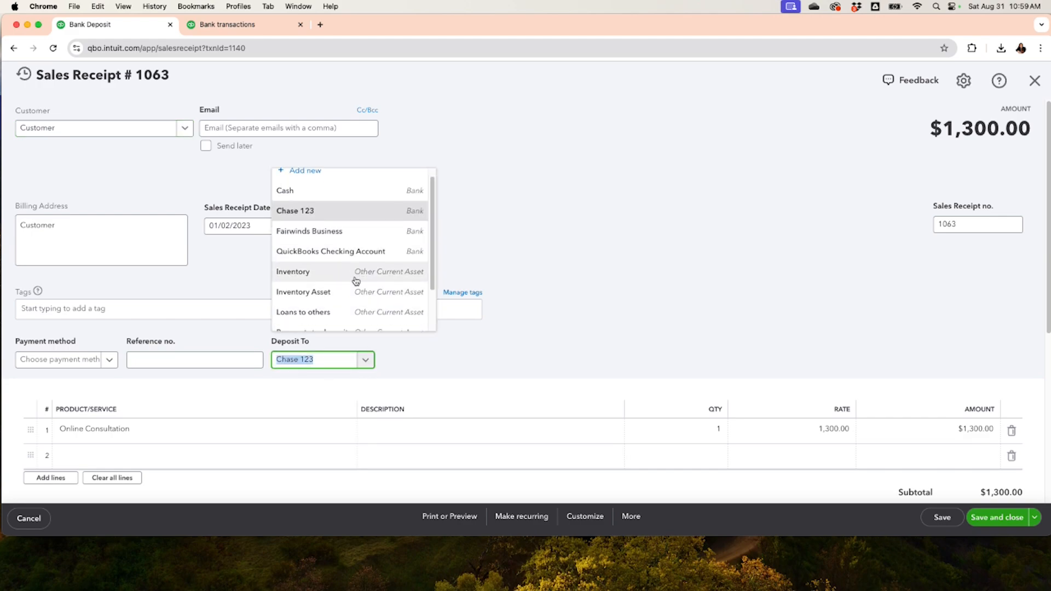
{"action": "left_click", "coordinate": [355, 281]}
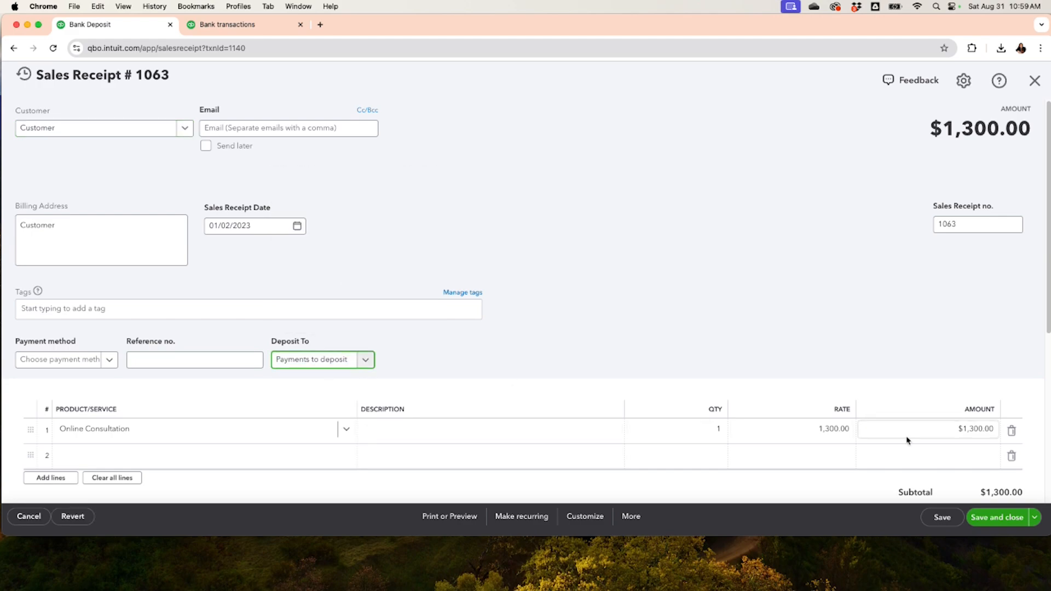
{"action": "left_click", "coordinate": [998, 518]}
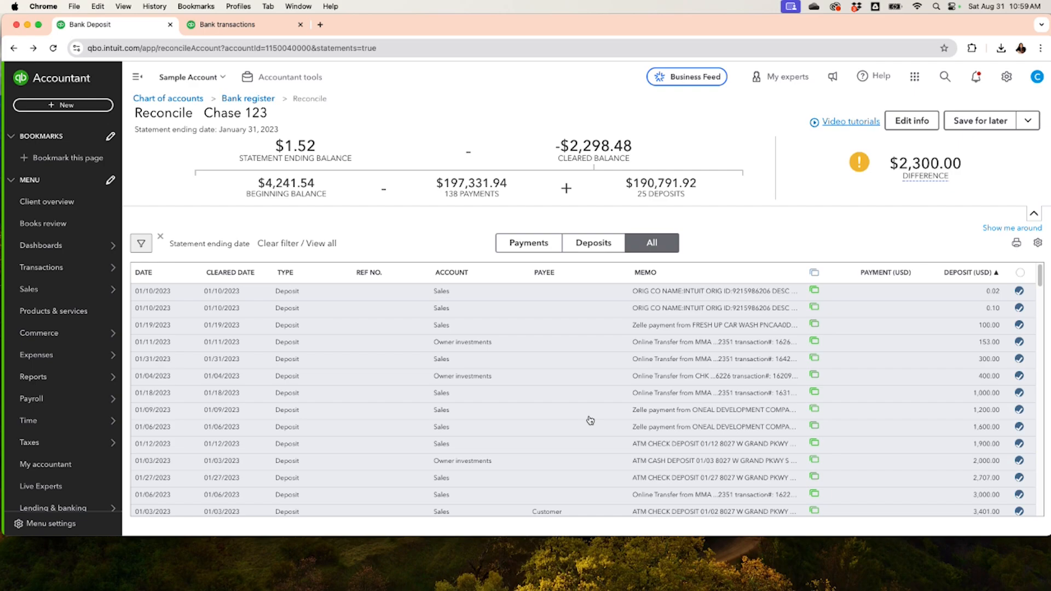
Record two separate bank deposits to Chase 123 dated 01/02/2023, one for the $1,300.00 sales receipt and one for the $1,000.00 sales receipt
{"action": "left_click", "coordinate": [593, 242]}
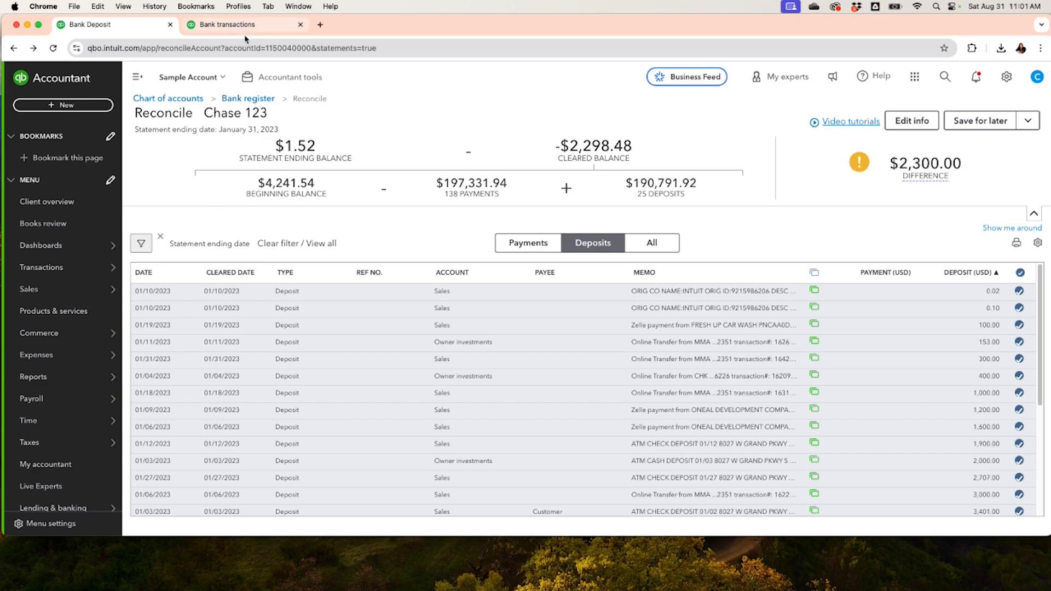
{"action": "left_click", "coordinate": [47, 108]}
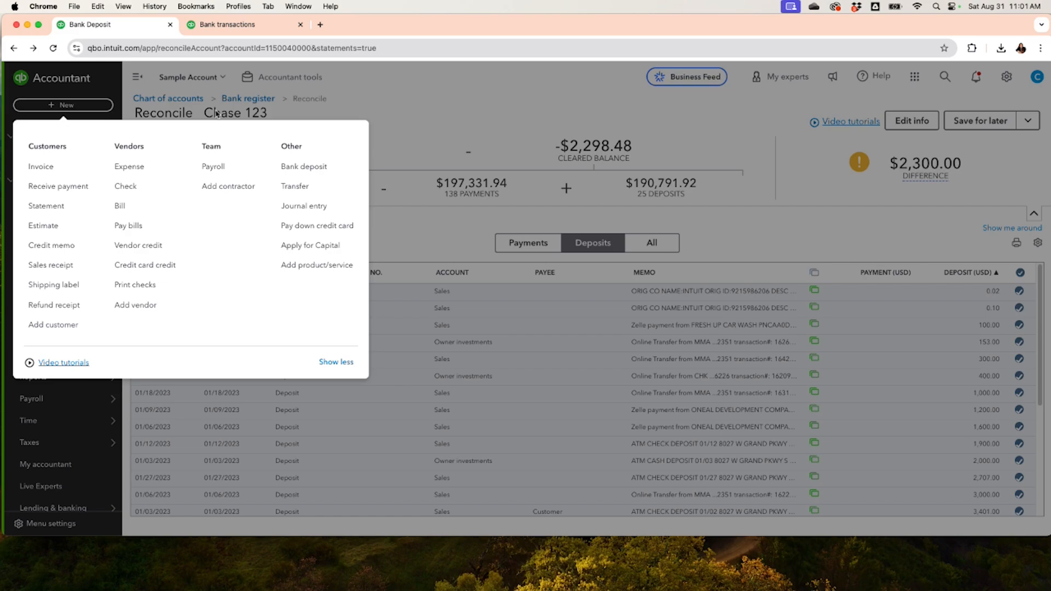
{"action": "left_click", "coordinate": [318, 172]}
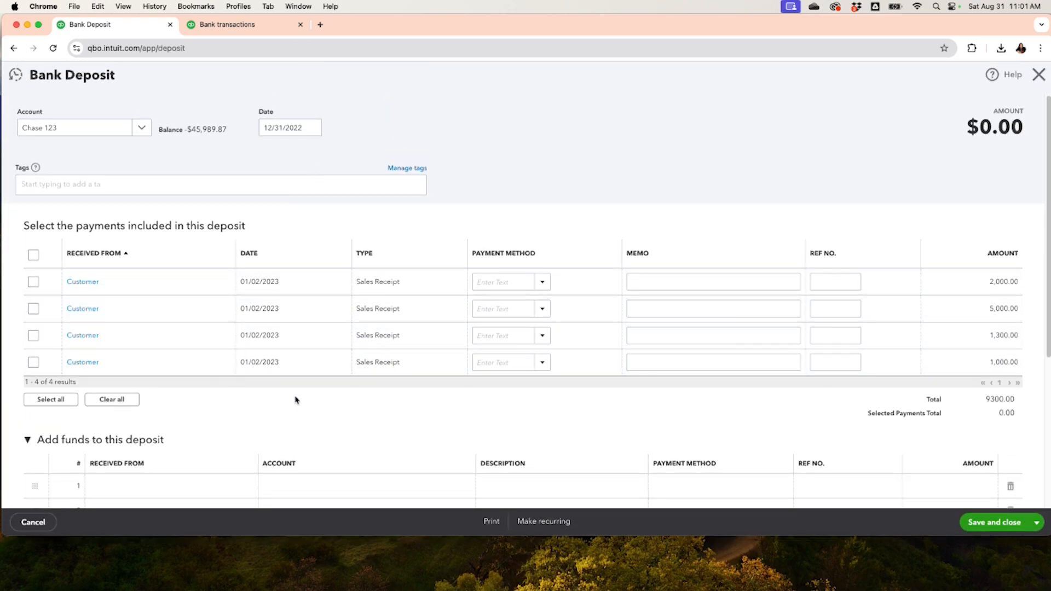
{"action": "left_click", "coordinate": [32, 335]}
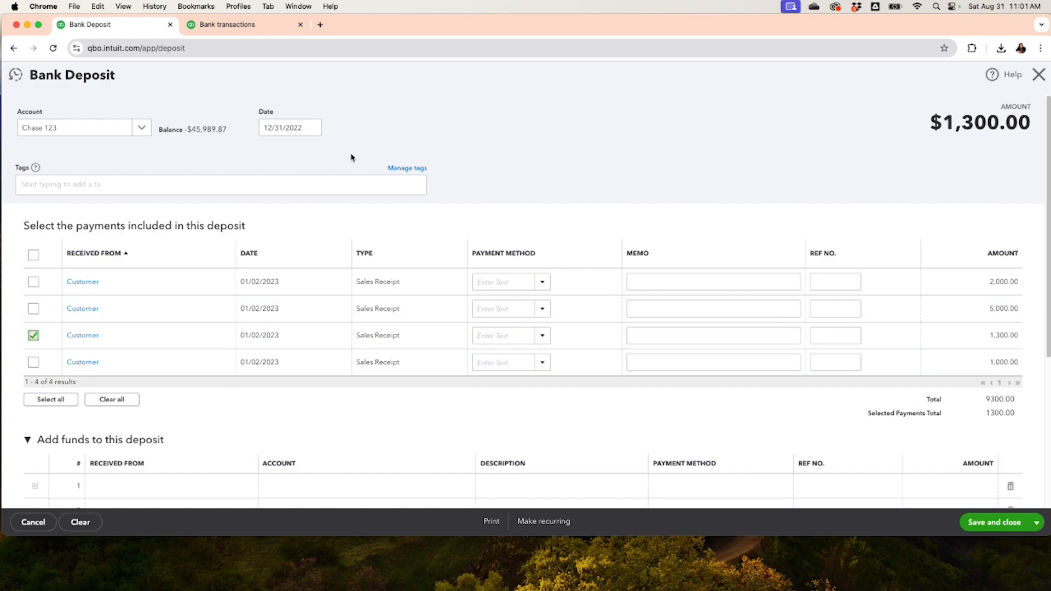
{"action": "left_click", "coordinate": [312, 127]}
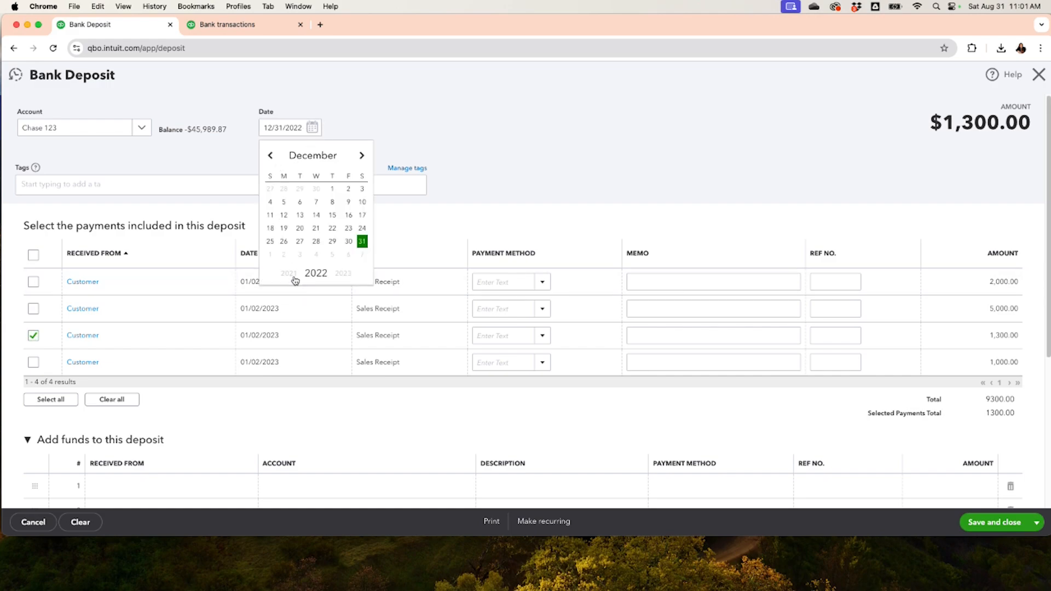
{"action": "left_click", "coordinate": [361, 156]}
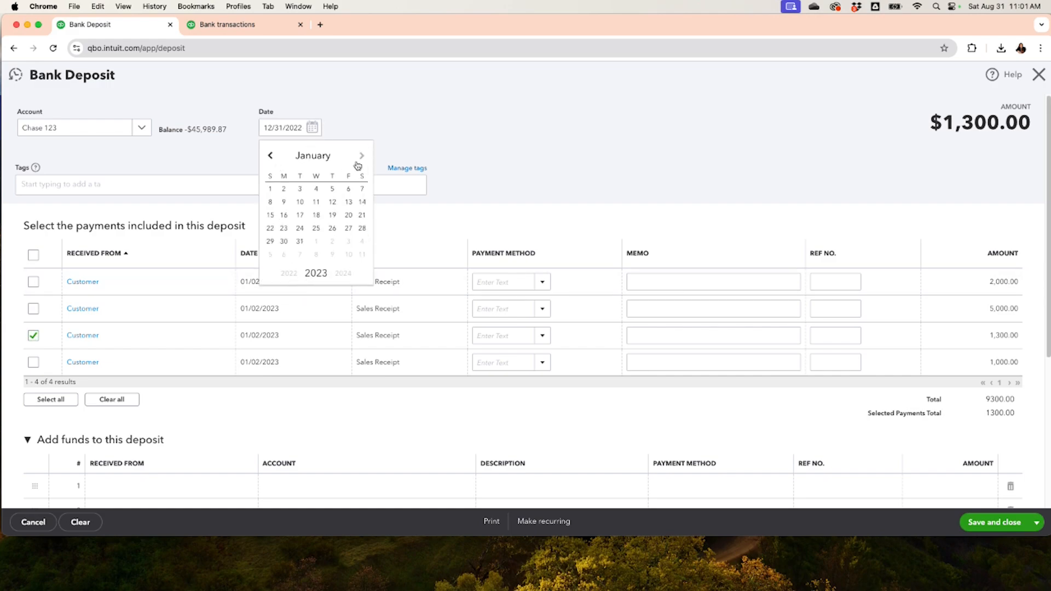
{"action": "left_click", "coordinate": [284, 190]}
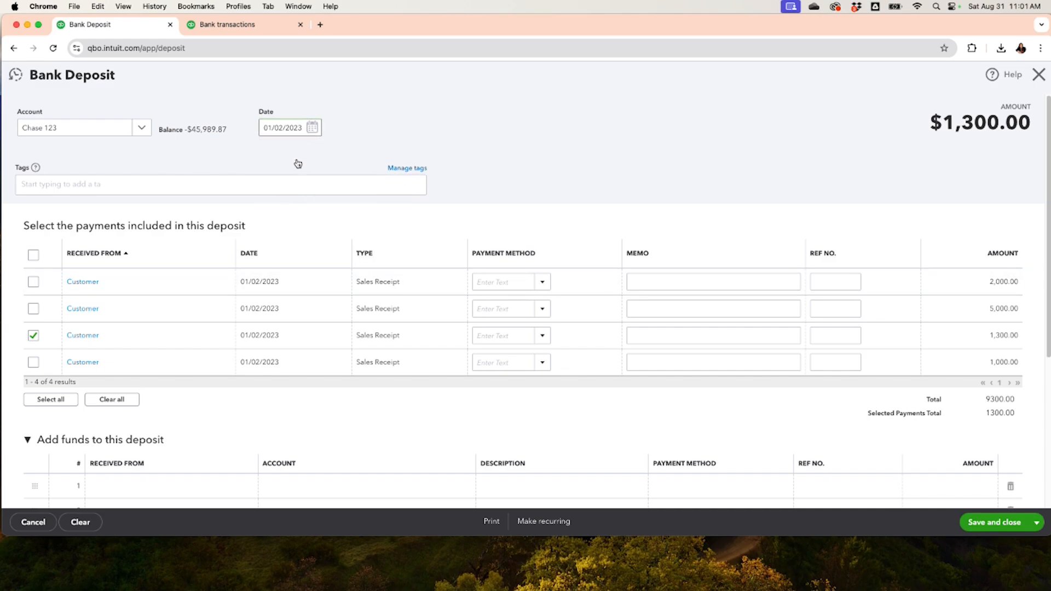
{"action": "left_click", "coordinate": [1033, 527]}
{"action": "left_click", "coordinate": [990, 501]}
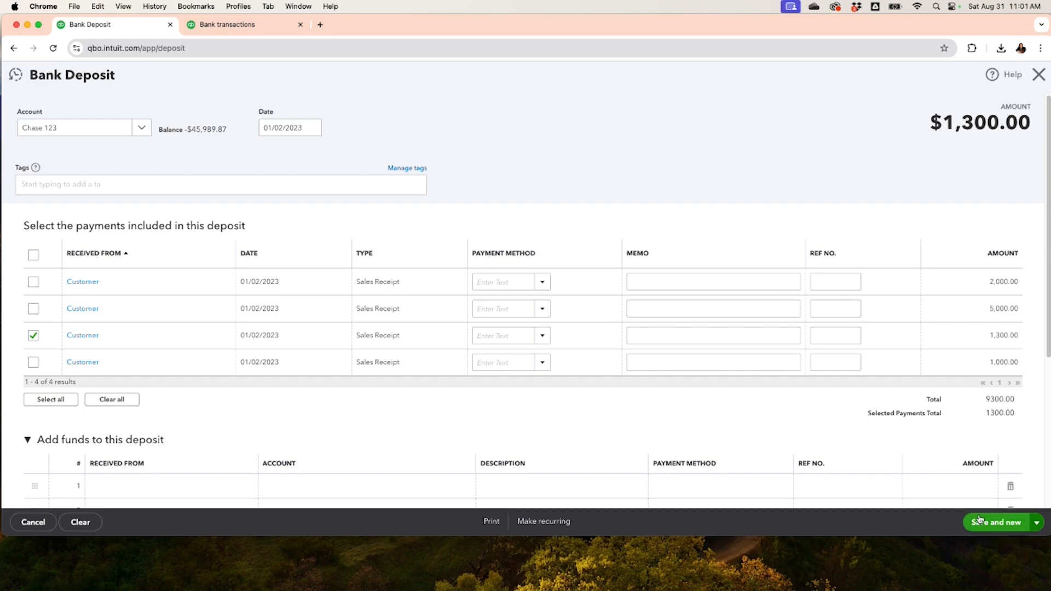
{"action": "left_click", "coordinate": [979, 520]}
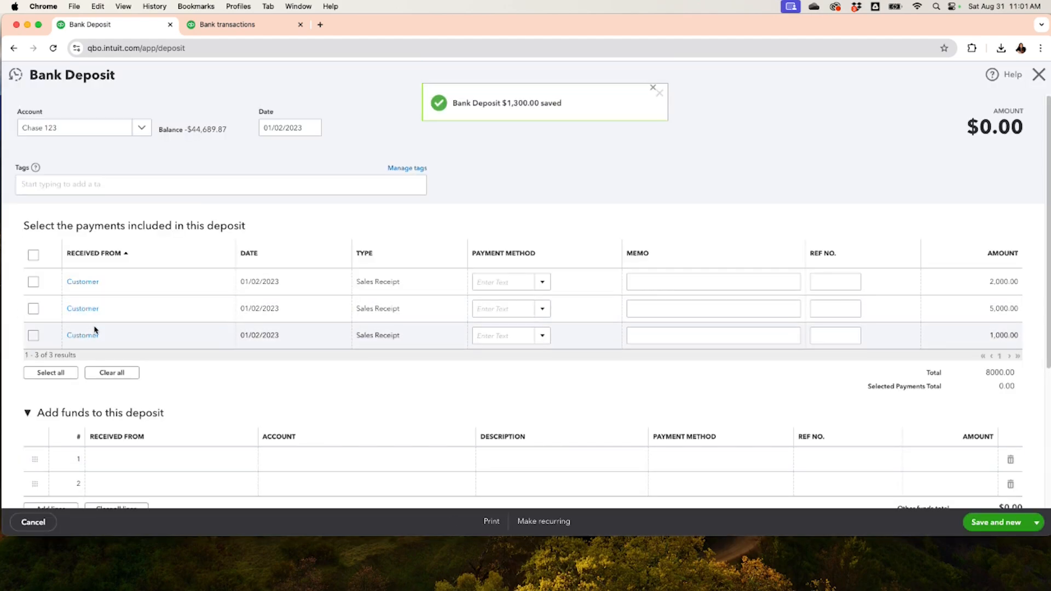
{"action": "left_click", "coordinate": [32, 339]}
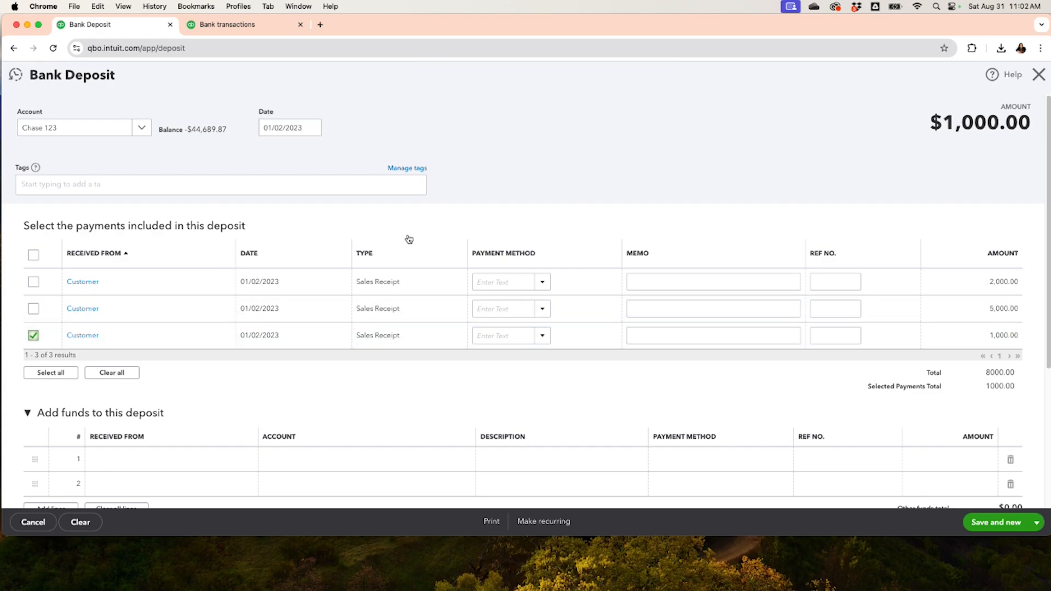
{"action": "left_click", "coordinate": [1003, 524]}
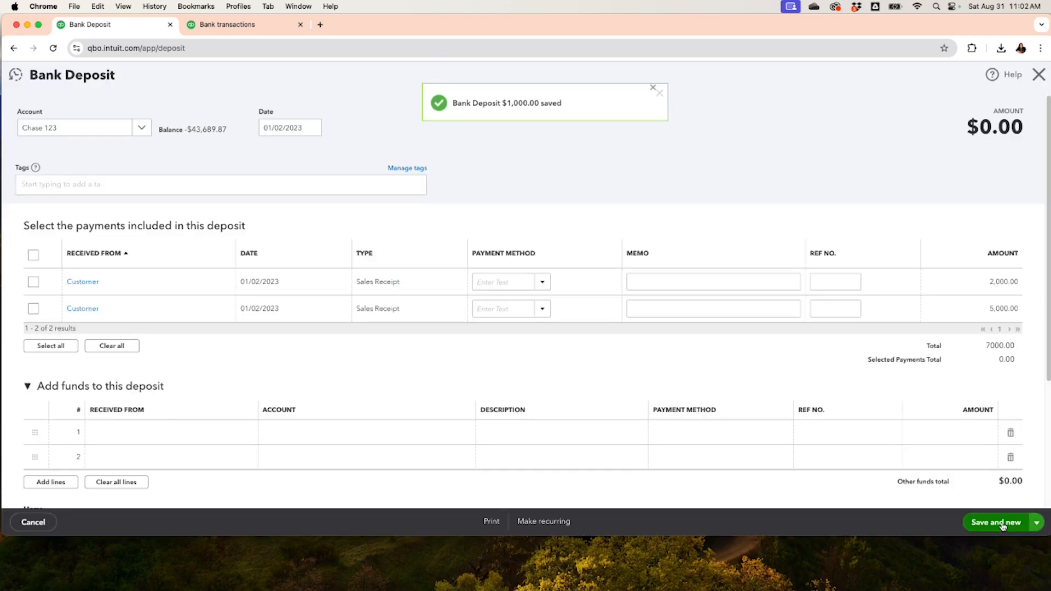
In the Chase 123 bank transactions for review, match the 01/03/2023 transfer of $1,000.00 to the 01/02/2023 deposit
{"action": "left_click", "coordinate": [206, 30]}
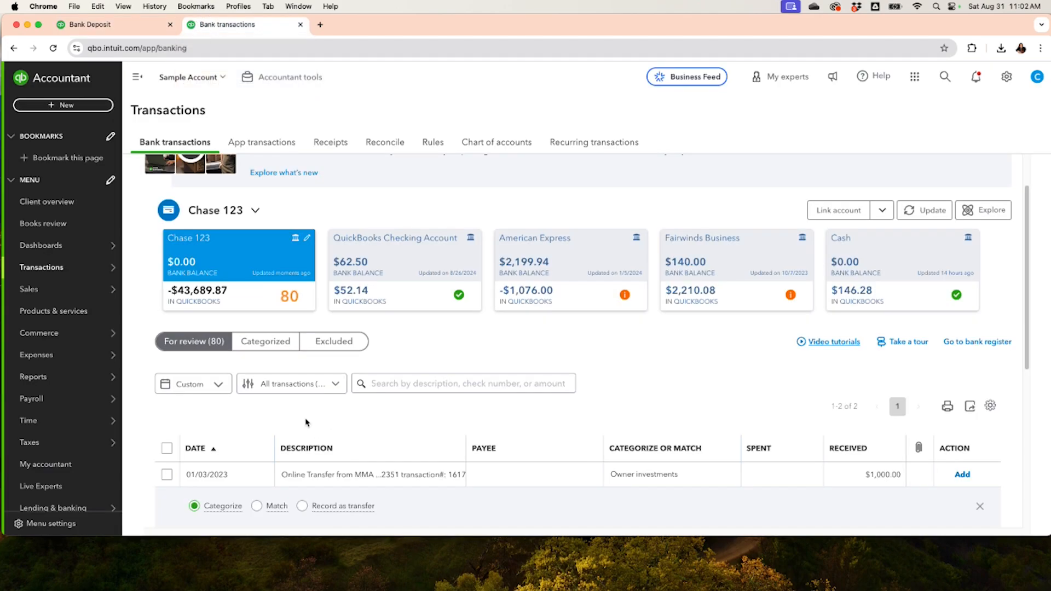
{"action": "scroll", "coordinate": [323, 430], "scroll_direction": "down", "scroll_amount": 1}
{"action": "scroll", "coordinate": [320, 426], "scroll_direction": "down", "scroll_amount": 3}
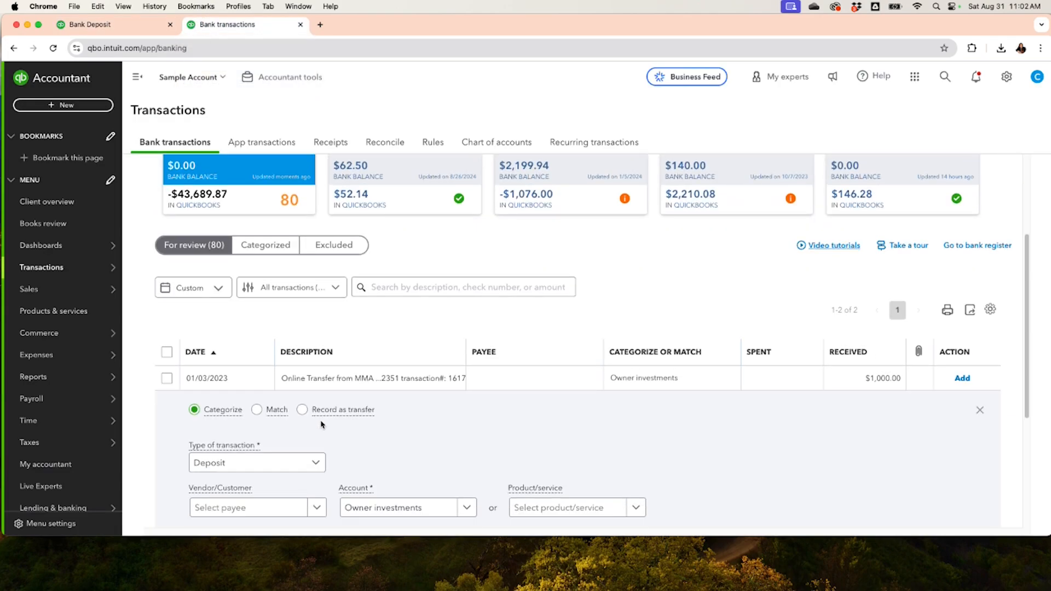
{"action": "left_click", "coordinate": [257, 411]}
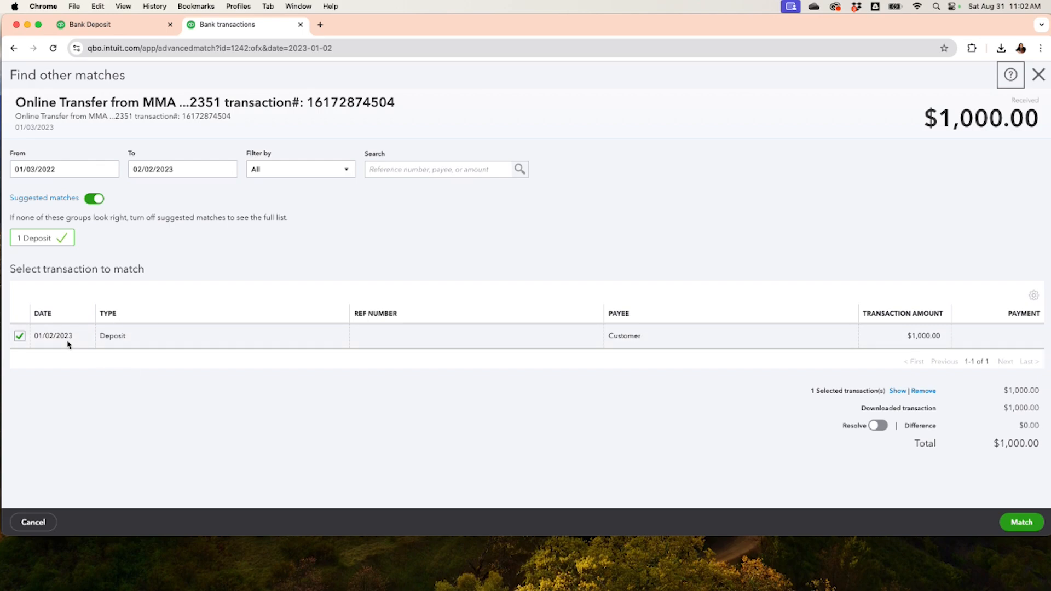
{"action": "left_click", "coordinate": [1022, 523]}
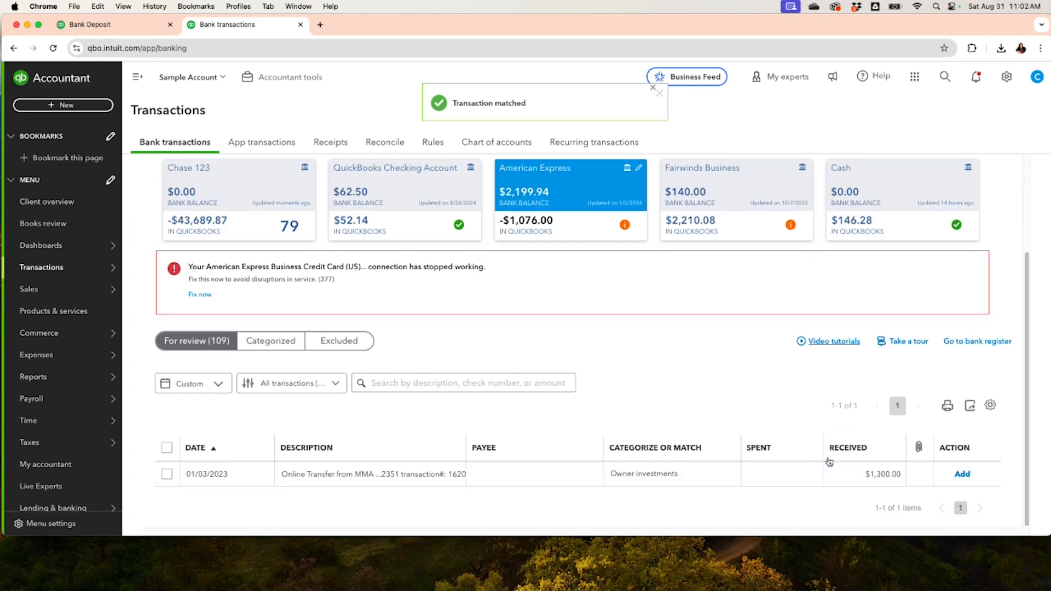
Match the 01/03/2023 bank transfer of $1,300.00 to the 01/02/2023 deposit of the same amount
{"action": "left_click", "coordinate": [865, 476]}
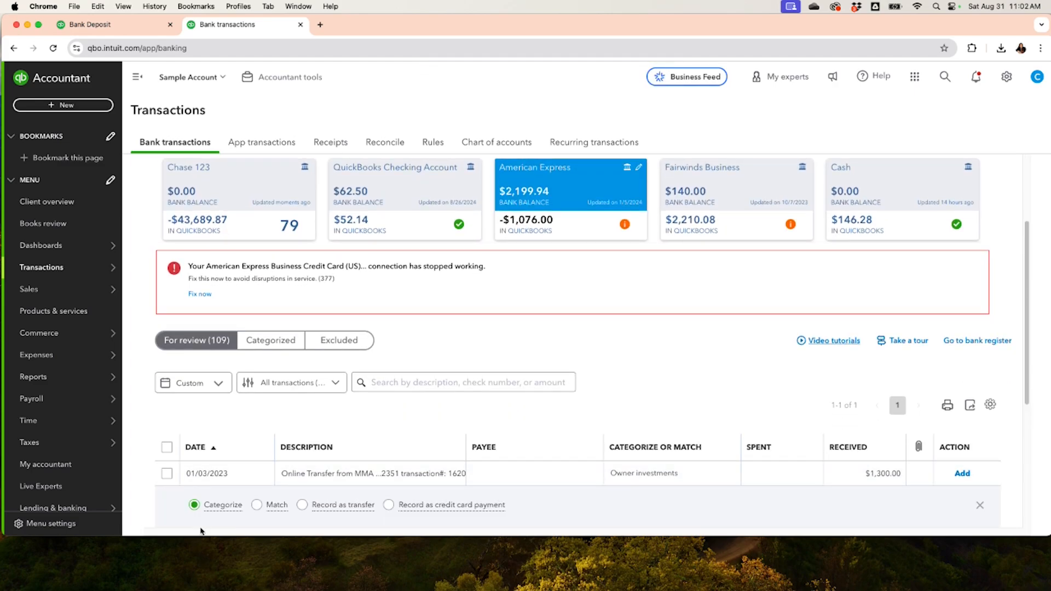
{"action": "left_click", "coordinate": [256, 506]}
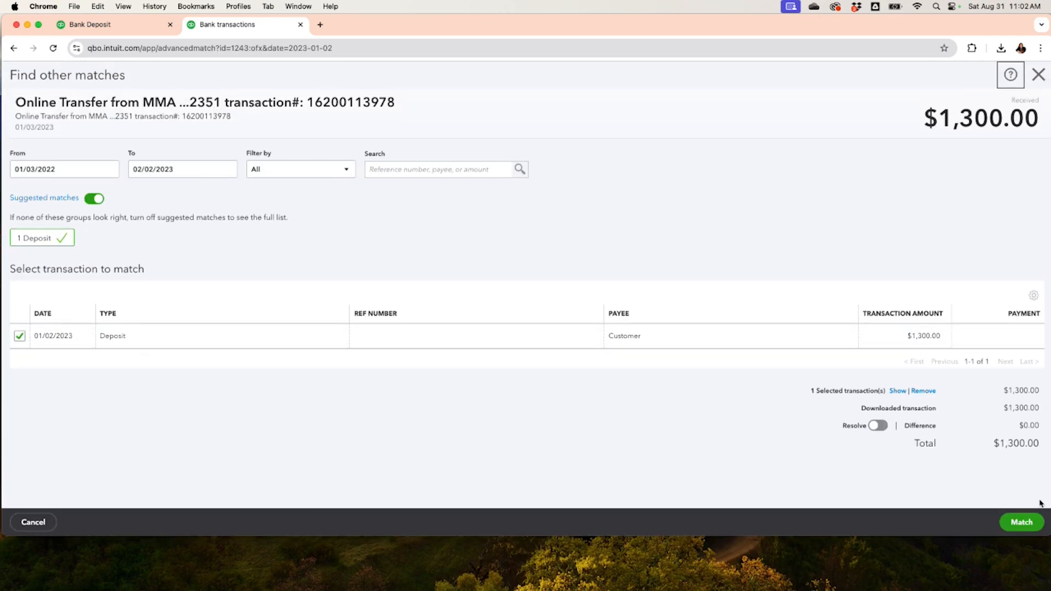
{"action": "left_click", "coordinate": [1021, 523]}
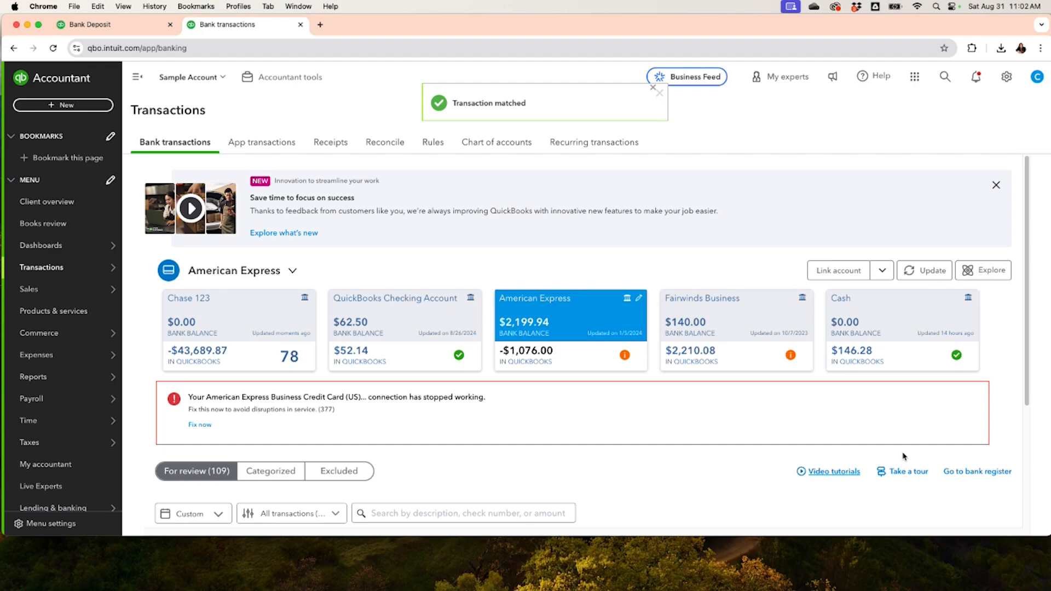
Examine the remaining transactions for review and the categorized list, reapplying the 01/01/2023 to 01/31/2023 date filter
{"action": "scroll", "coordinate": [863, 427], "scroll_direction": "down", "scroll_amount": 3}
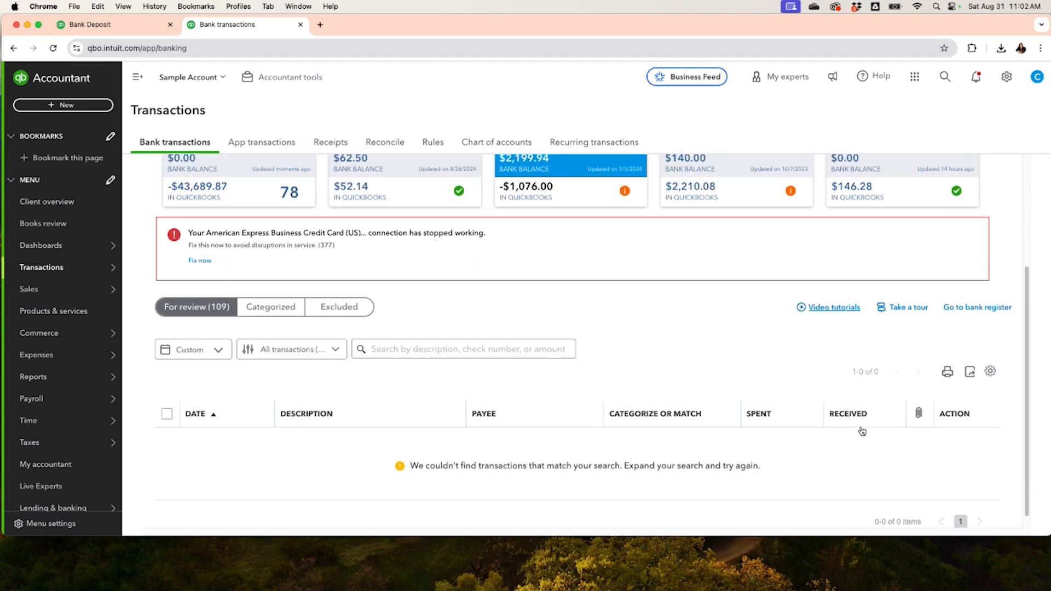
{"action": "left_click", "coordinate": [260, 308]}
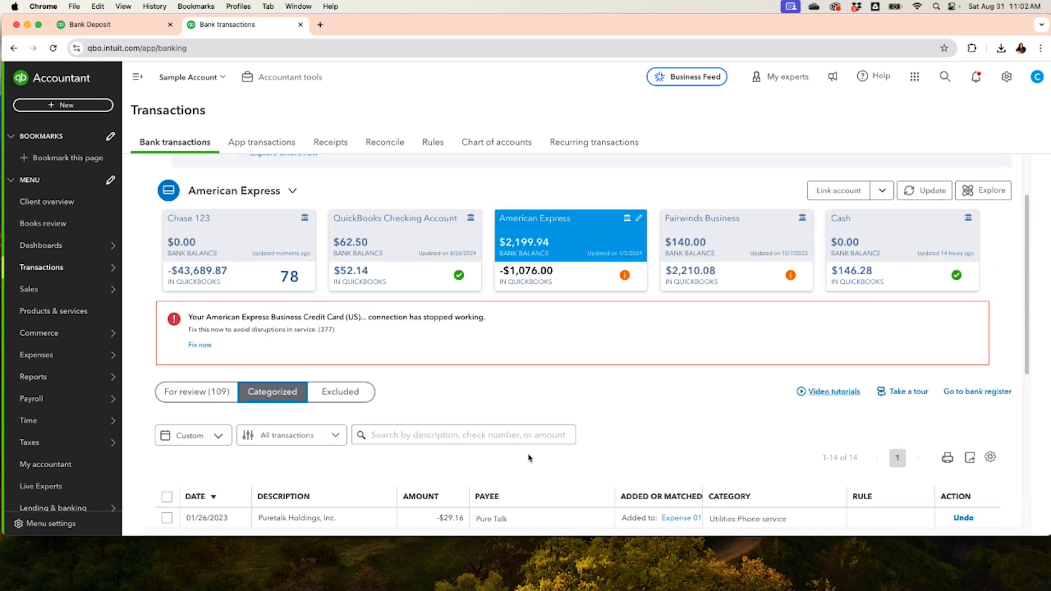
{"action": "scroll", "coordinate": [524, 455], "scroll_direction": "down", "scroll_amount": 4}
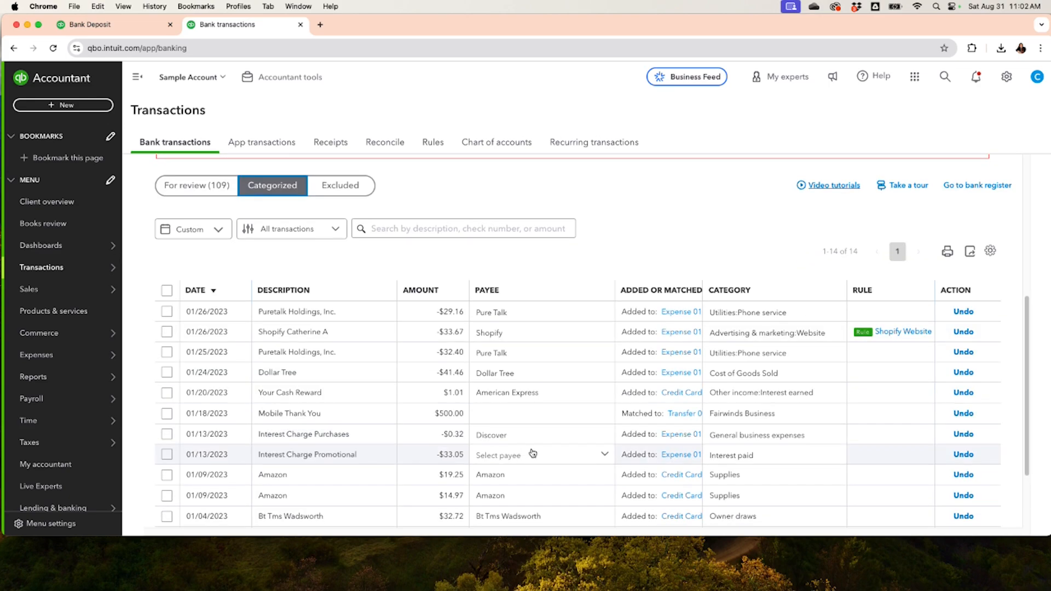
{"action": "scroll", "coordinate": [533, 454], "scroll_direction": "down", "scroll_amount": 2}
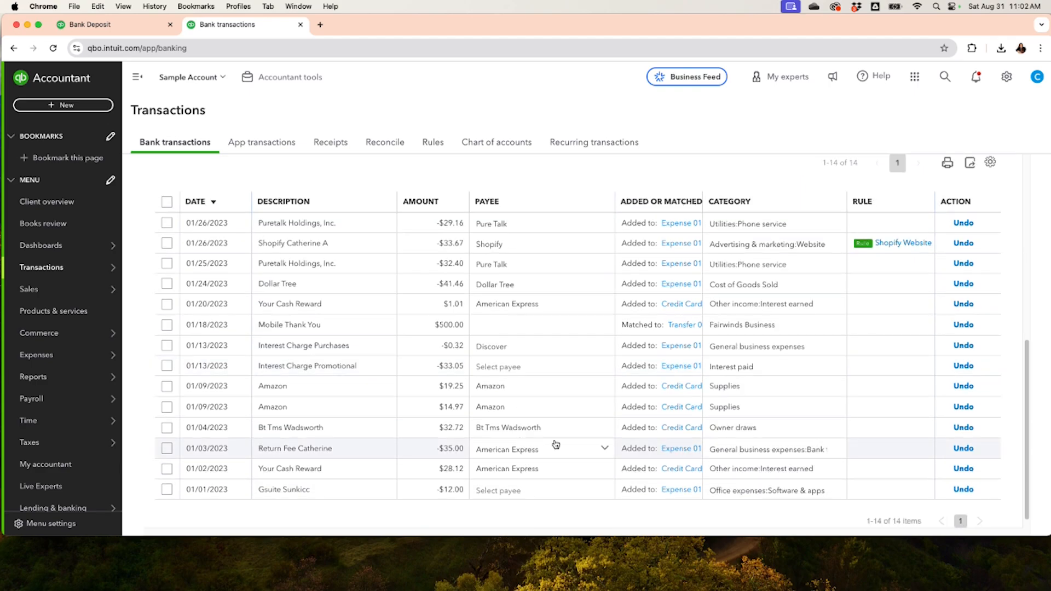
{"action": "scroll", "coordinate": [581, 441], "scroll_direction": "up", "scroll_amount": 1}
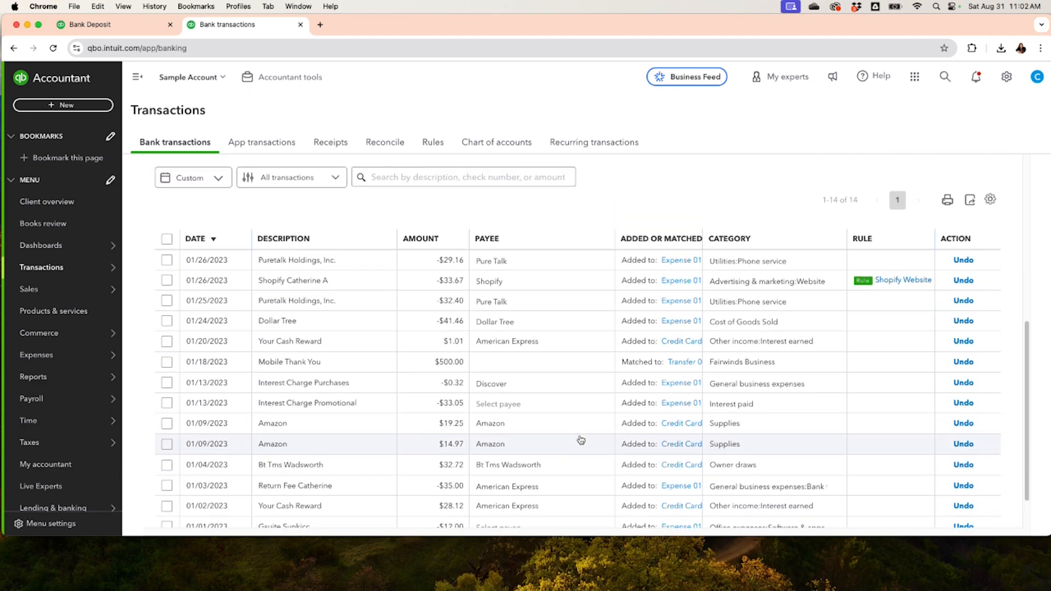
{"action": "scroll", "coordinate": [580, 439], "scroll_direction": "up", "scroll_amount": 4}
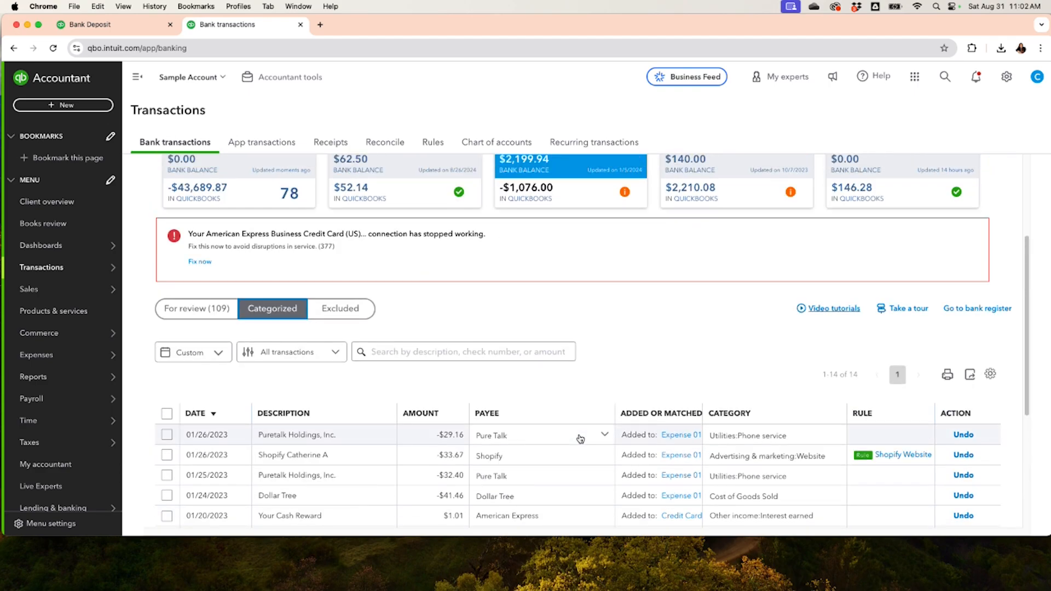
{"action": "left_click", "coordinate": [215, 349]}
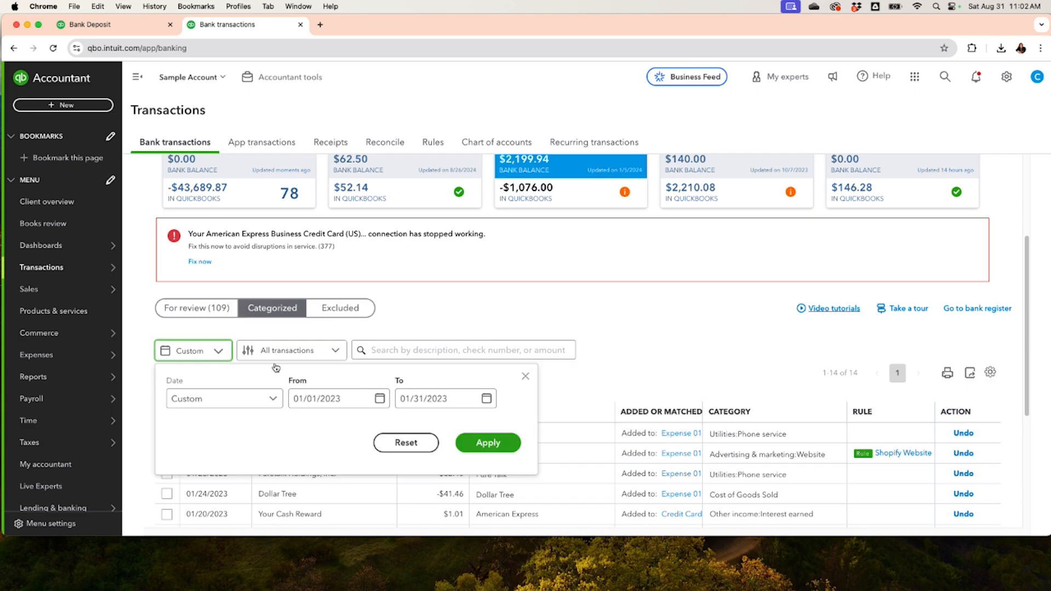
{"action": "left_click", "coordinate": [493, 442]}
{"action": "scroll", "coordinate": [486, 425], "scroll_direction": "down", "scroll_amount": 4}
{"action": "scroll", "coordinate": [486, 424], "scroll_direction": "down", "scroll_amount": 1}
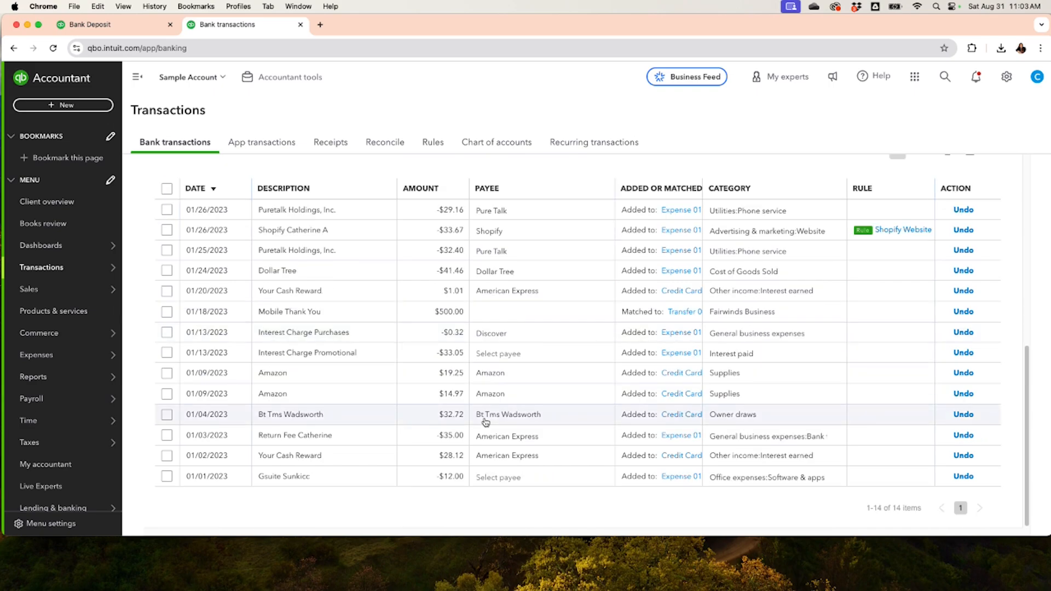
{"action": "scroll", "coordinate": [486, 422], "scroll_direction": "up", "scroll_amount": 1}
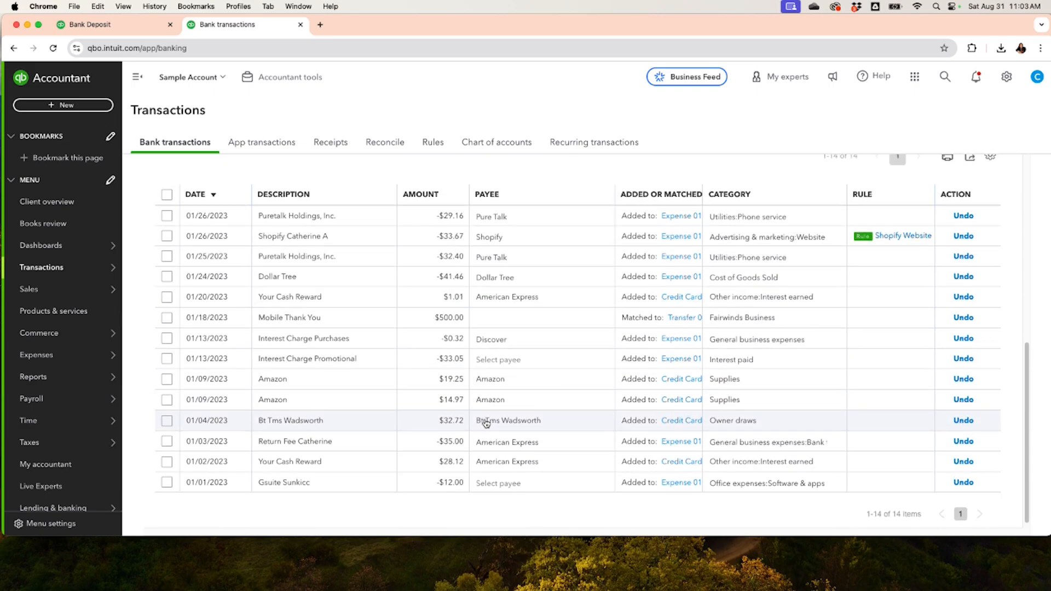
{"action": "scroll", "coordinate": [482, 421], "scroll_direction": "up", "scroll_amount": 6}
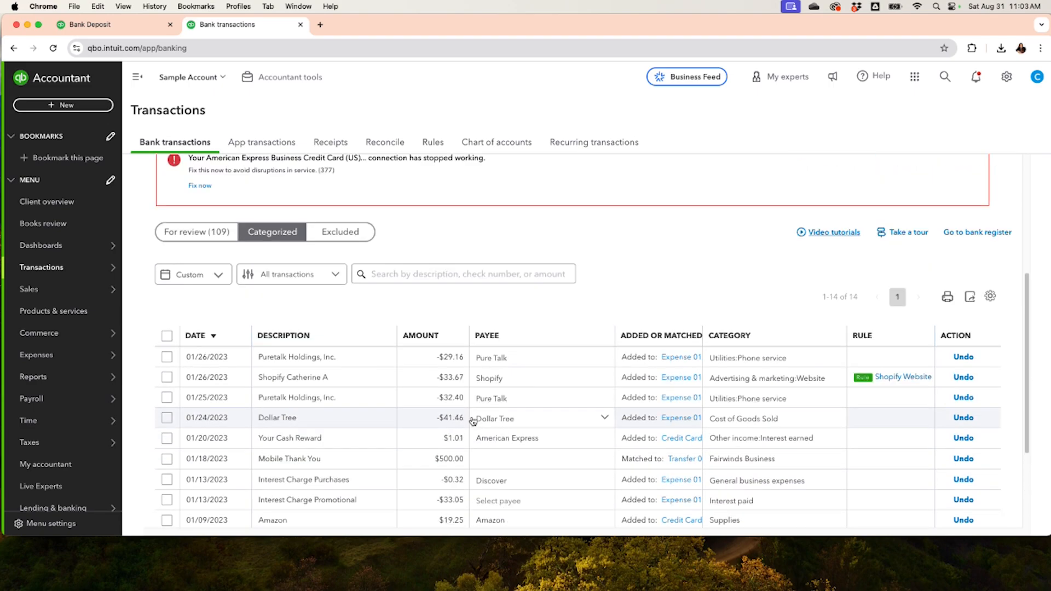
Switch to the Chase 123 account and check its January 2023 transactions for review and its categorized transactions
{"action": "left_click", "coordinate": [205, 371]}
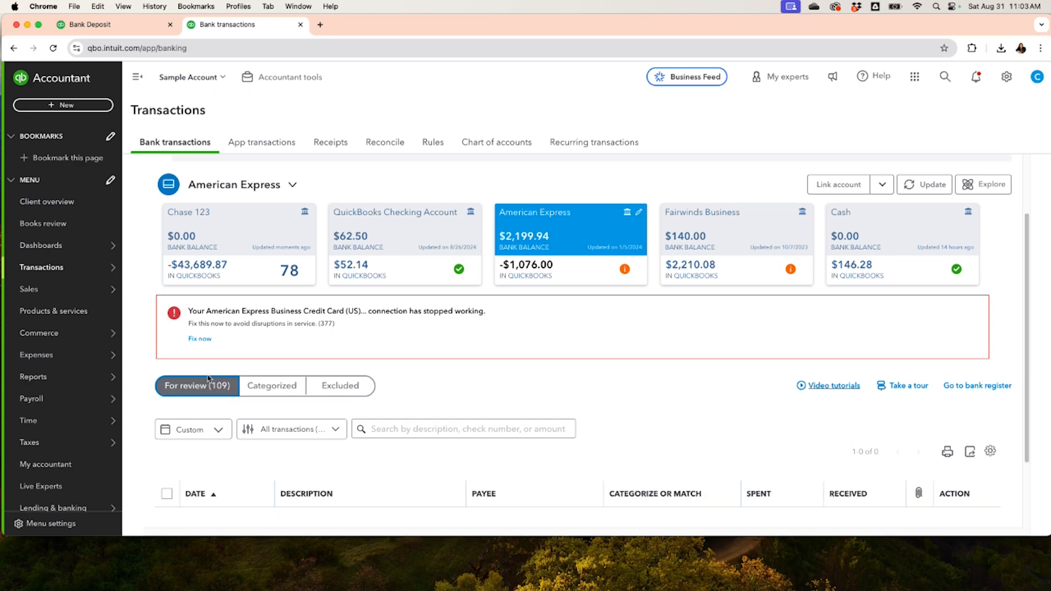
{"action": "left_click", "coordinate": [241, 274]}
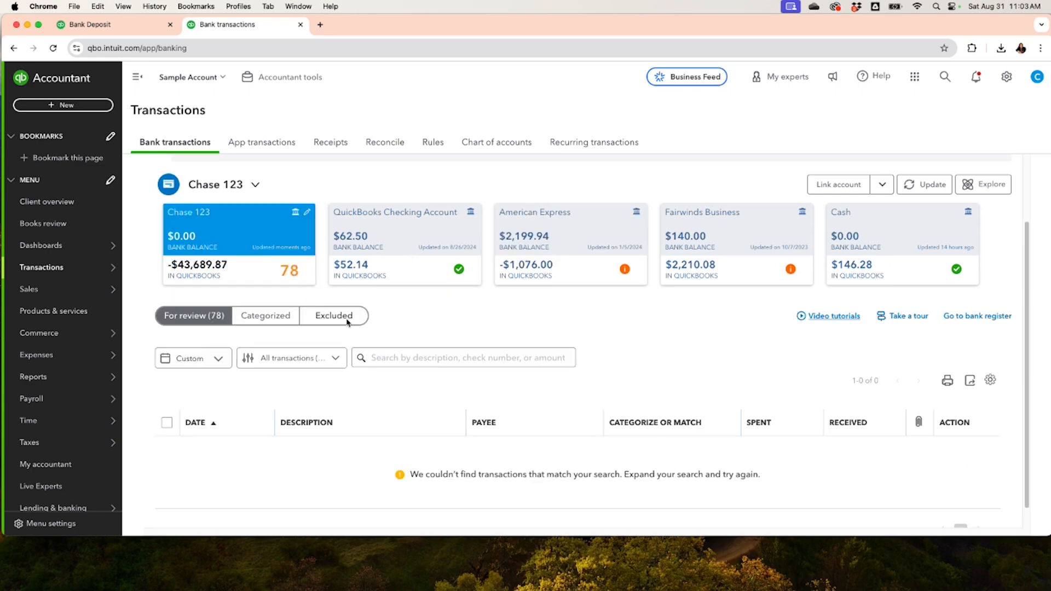
{"action": "left_click", "coordinate": [265, 316]}
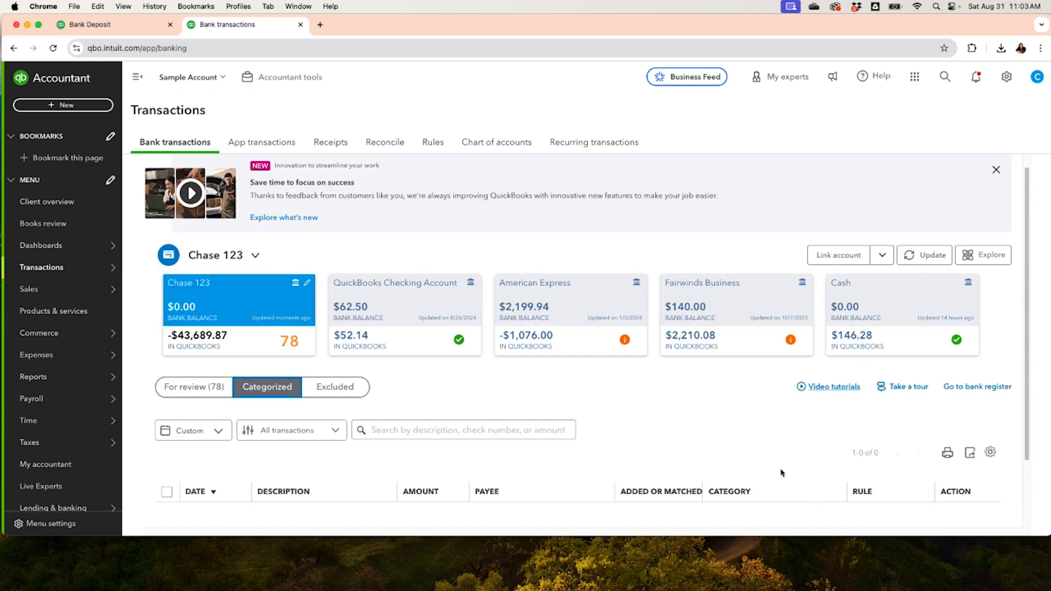
{"action": "scroll", "coordinate": [778, 472], "scroll_direction": "down", "scroll_amount": 5}
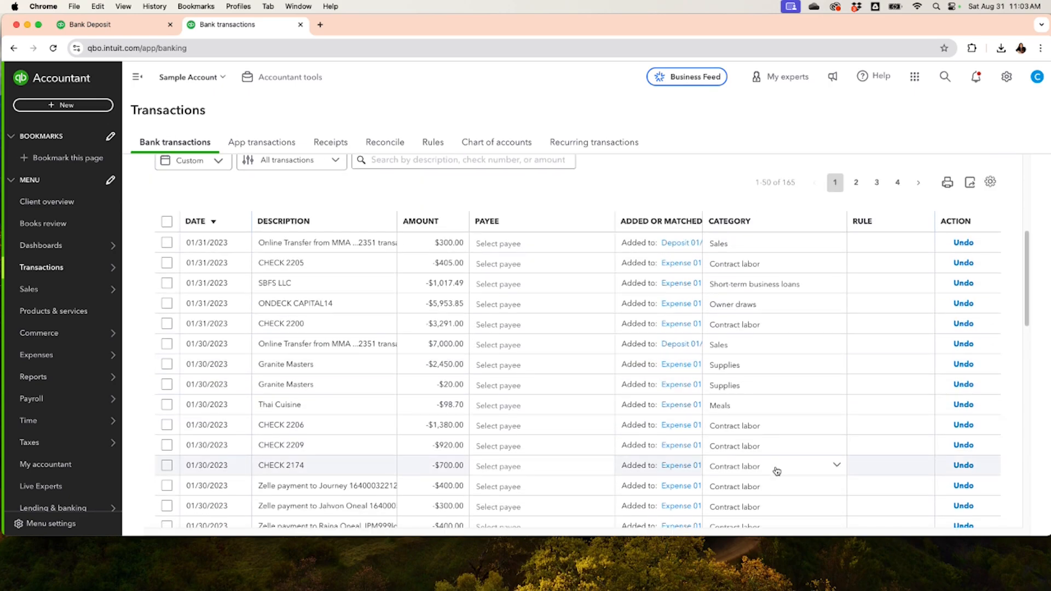
{"action": "scroll", "coordinate": [383, 241], "scroll_direction": "up", "scroll_amount": 3}
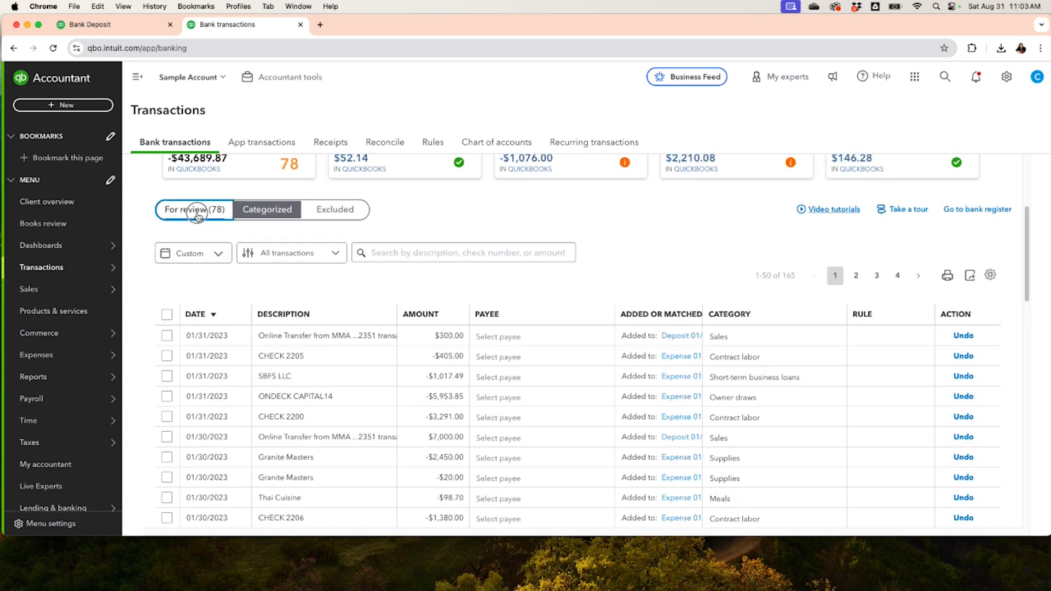
{"action": "left_click", "coordinate": [198, 214]}
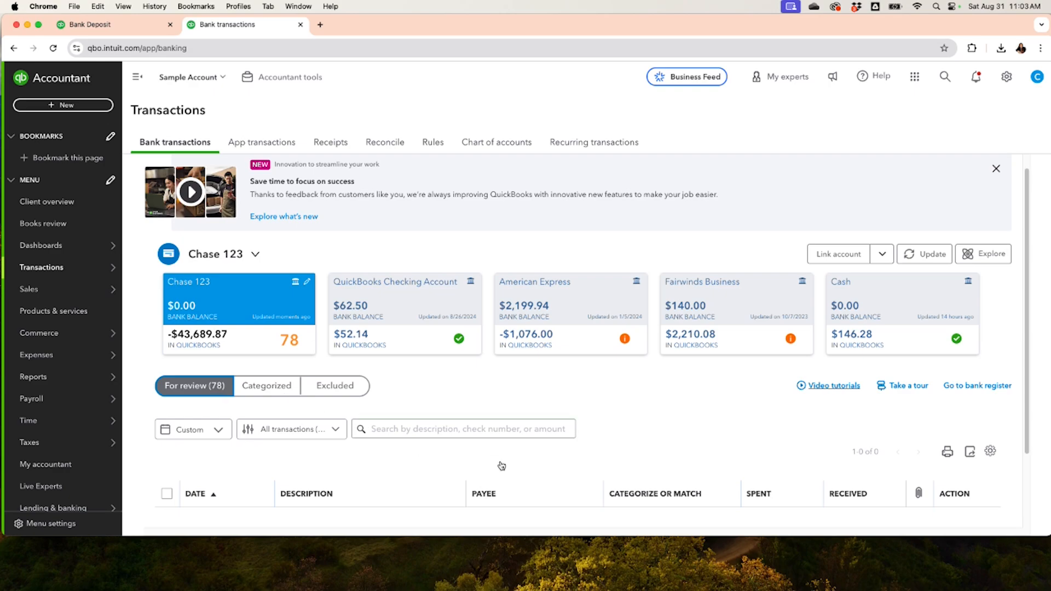
{"action": "scroll", "coordinate": [495, 460], "scroll_direction": "down", "scroll_amount": 2}
{"action": "left_click", "coordinate": [290, 296]}
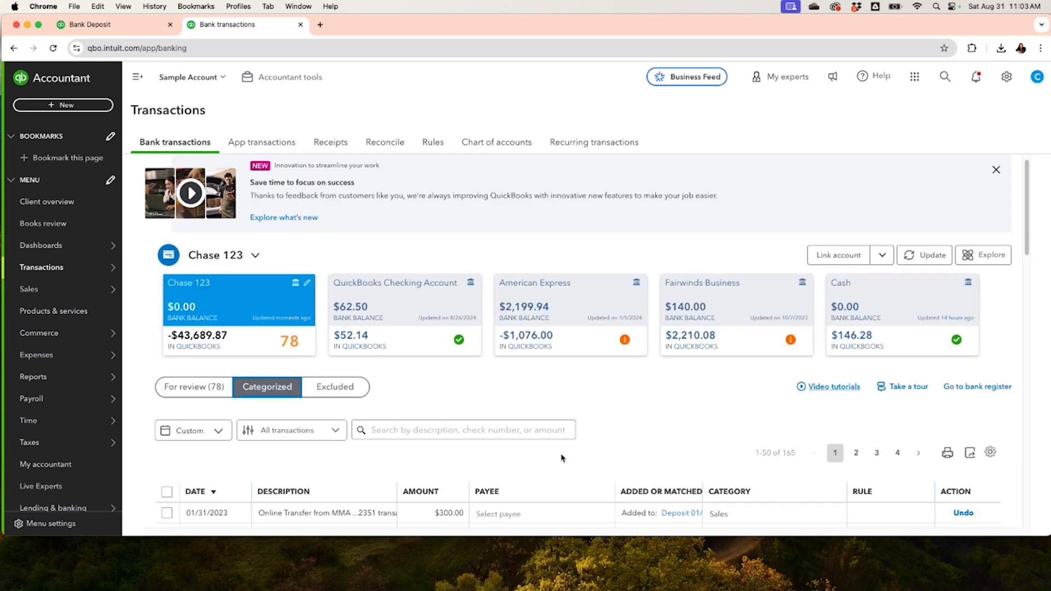
Sort the categorized Chase 123 transactions by amount, from largest to smallest
{"action": "scroll", "coordinate": [562, 458], "scroll_direction": "down", "scroll_amount": 1}
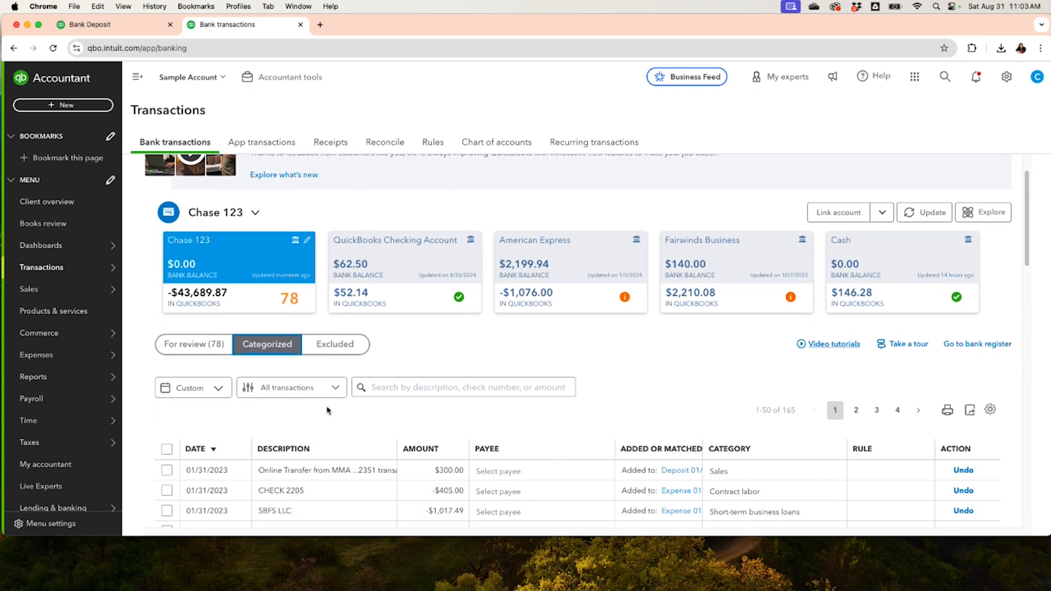
{"action": "scroll", "coordinate": [579, 433], "scroll_direction": "down", "scroll_amount": 2}
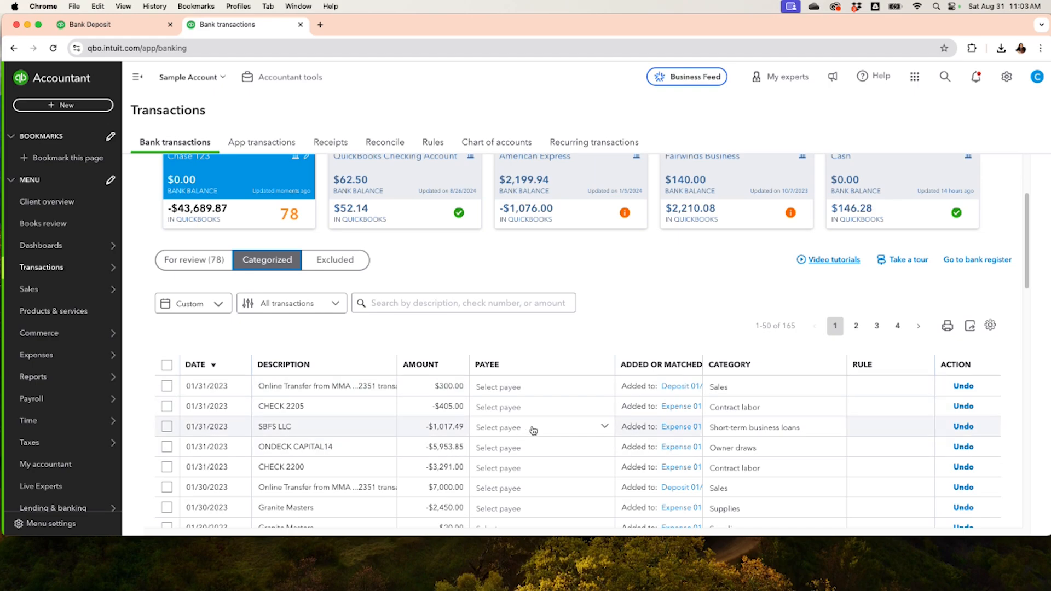
{"action": "scroll", "coordinate": [539, 433], "scroll_direction": "down", "scroll_amount": 1}
{"action": "scroll", "coordinate": [540, 433], "scroll_direction": "down", "scroll_amount": 3}
{"action": "left_click", "coordinate": [432, 292]}
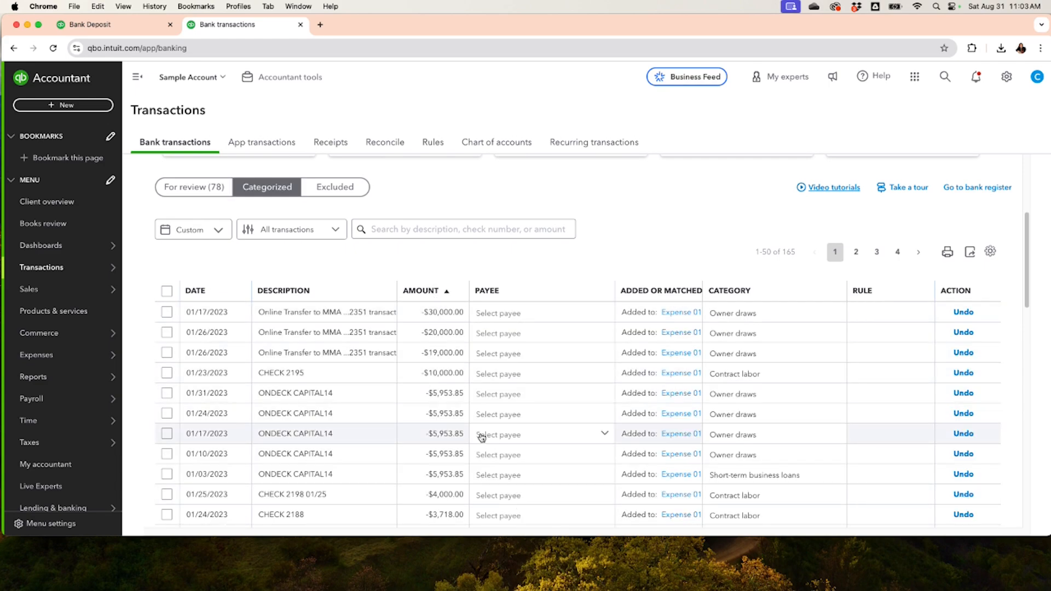
{"action": "left_click", "coordinate": [449, 297]}
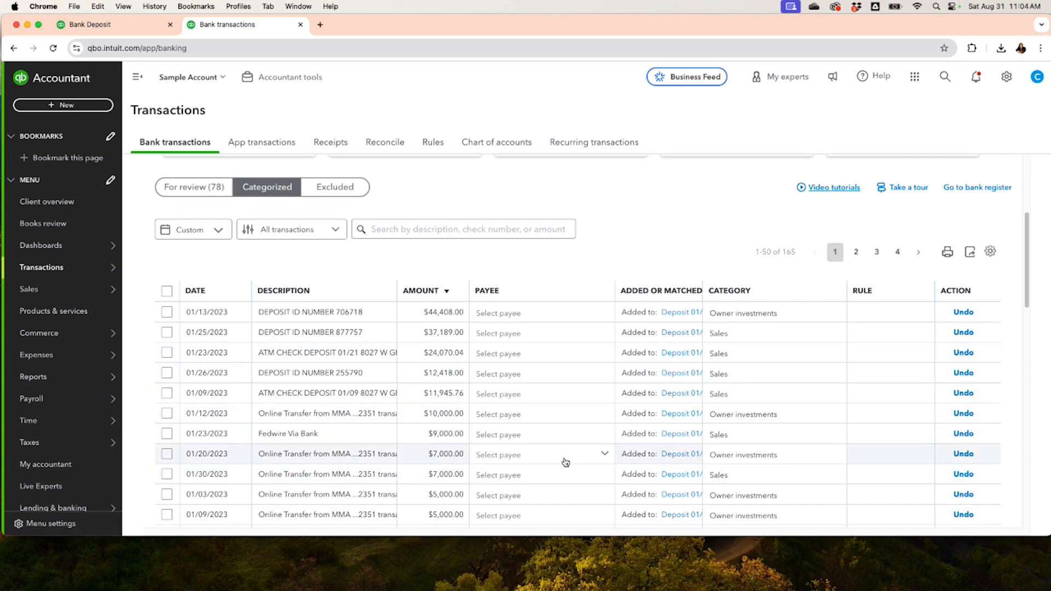
Examine the categorized January deposits and how each was added or matched, including their assigned categories
{"action": "scroll", "coordinate": [679, 435], "scroll_direction": "down", "scroll_amount": 3}
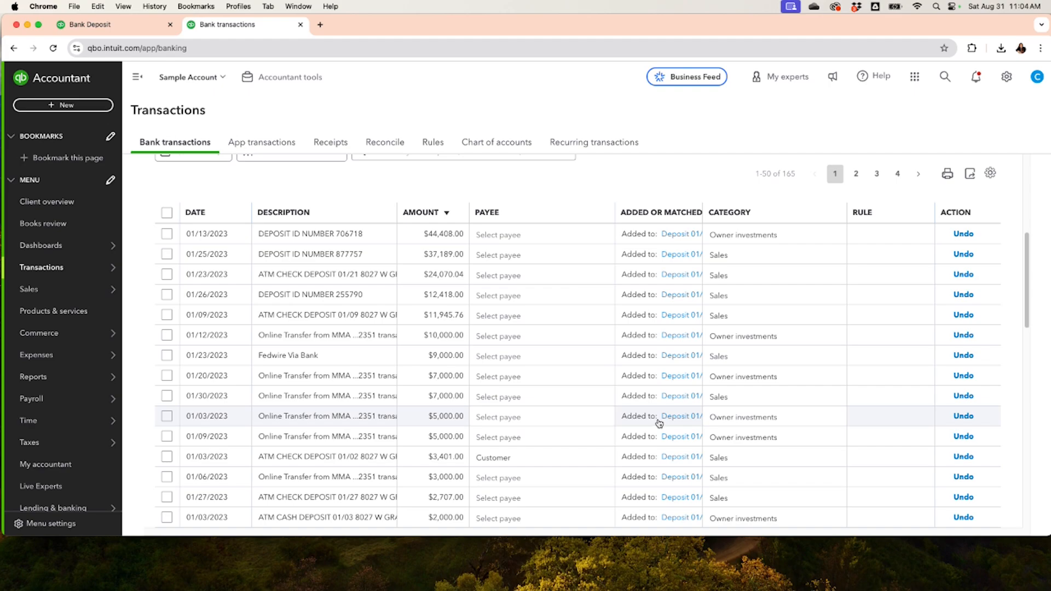
{"action": "scroll", "coordinate": [658, 422], "scroll_direction": "down", "scroll_amount": 1}
{"action": "scroll", "coordinate": [678, 429], "scroll_direction": "down", "scroll_amount": 4}
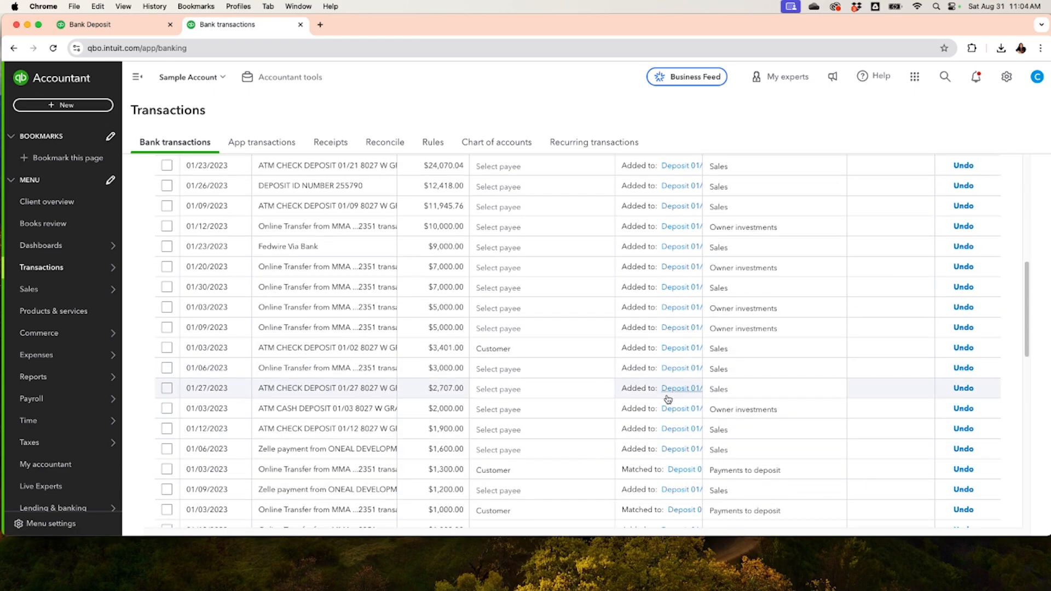
{"action": "scroll", "coordinate": [668, 399], "scroll_direction": "down", "scroll_amount": 4}
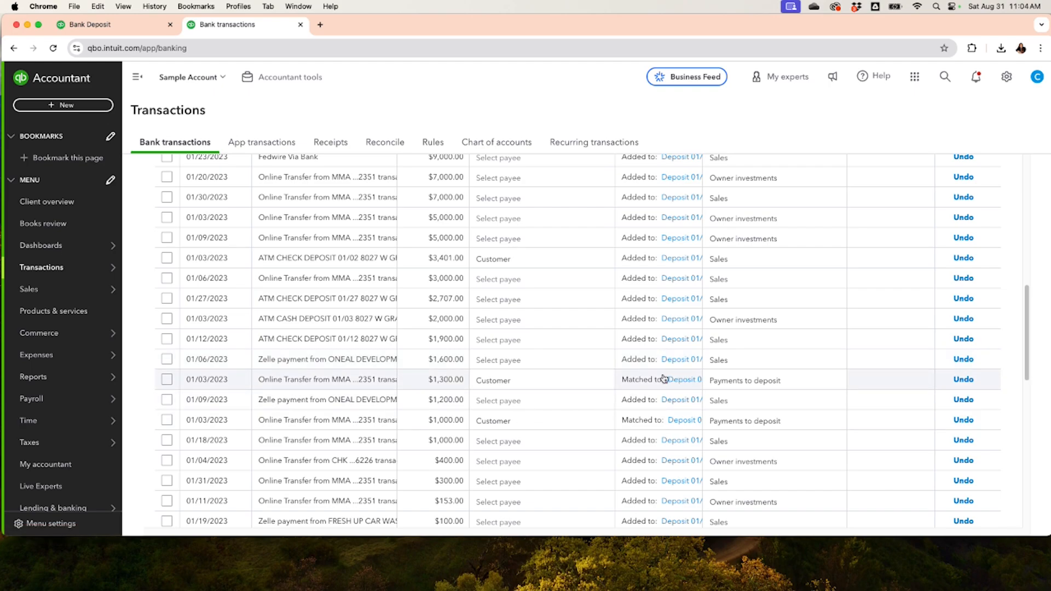
{"action": "scroll", "coordinate": [681, 400], "scroll_direction": "up", "scroll_amount": 1}
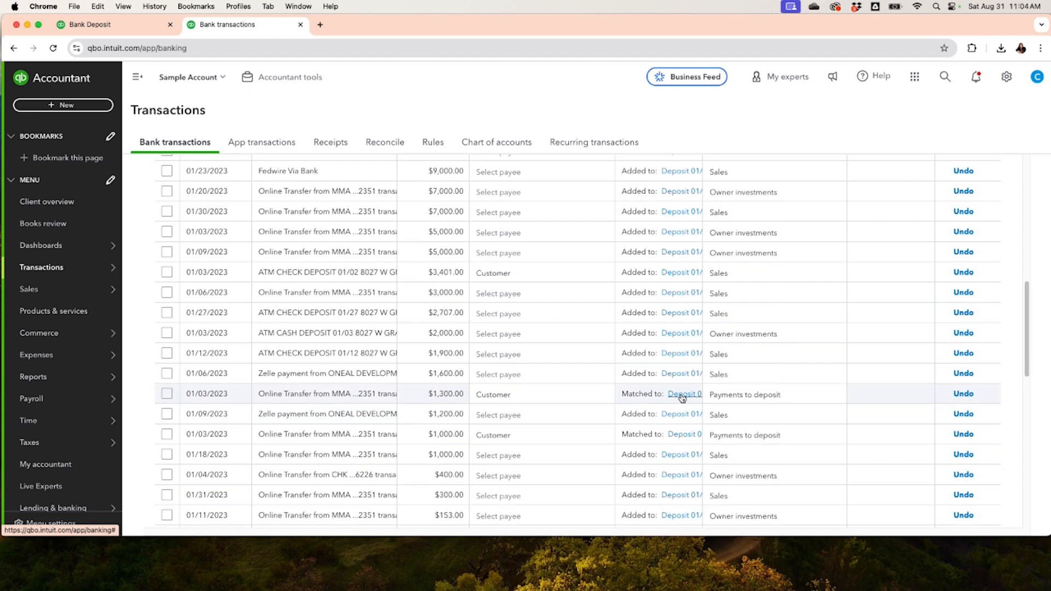
{"action": "scroll", "coordinate": [682, 397], "scroll_direction": "up", "scroll_amount": 2}
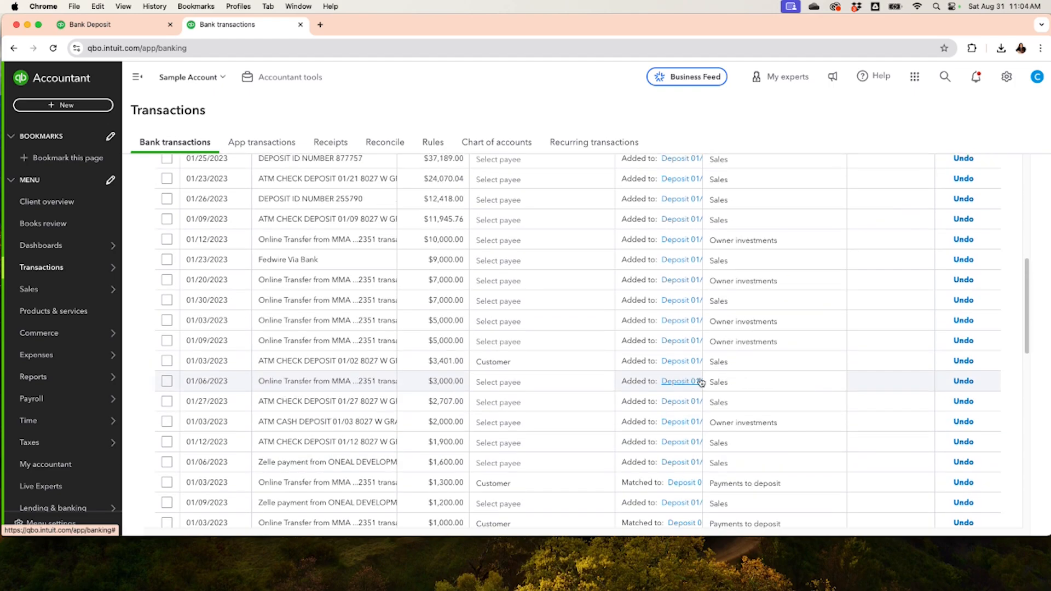
Compare the undeposited $2,000.00 and $5,000.00 sales receipts on the bank deposit form with the categorized Chase 123 deposits
{"action": "left_click", "coordinate": [92, 26]}
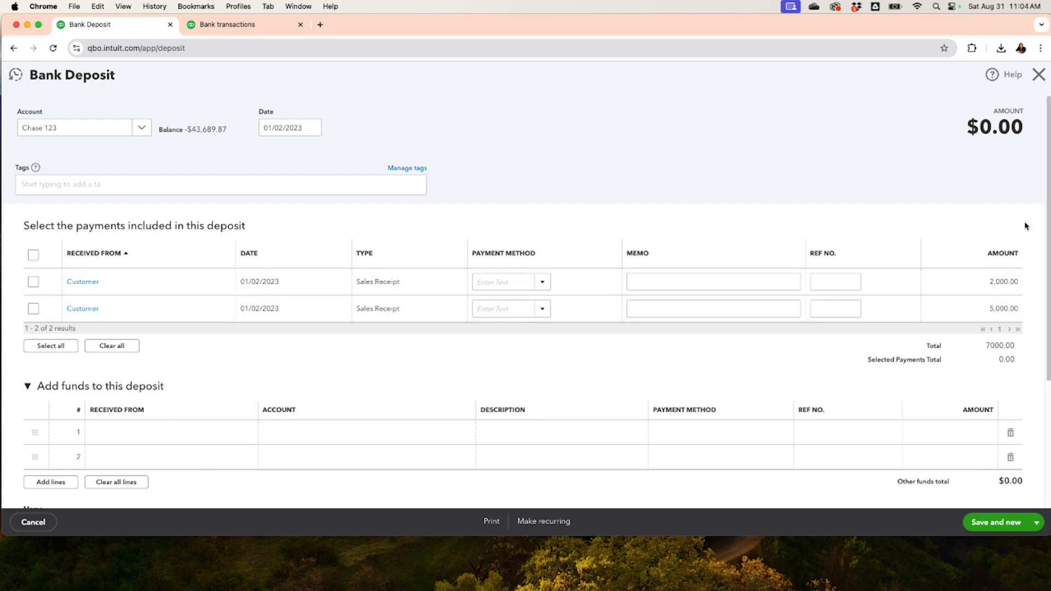
{"action": "left_click", "coordinate": [220, 31]}
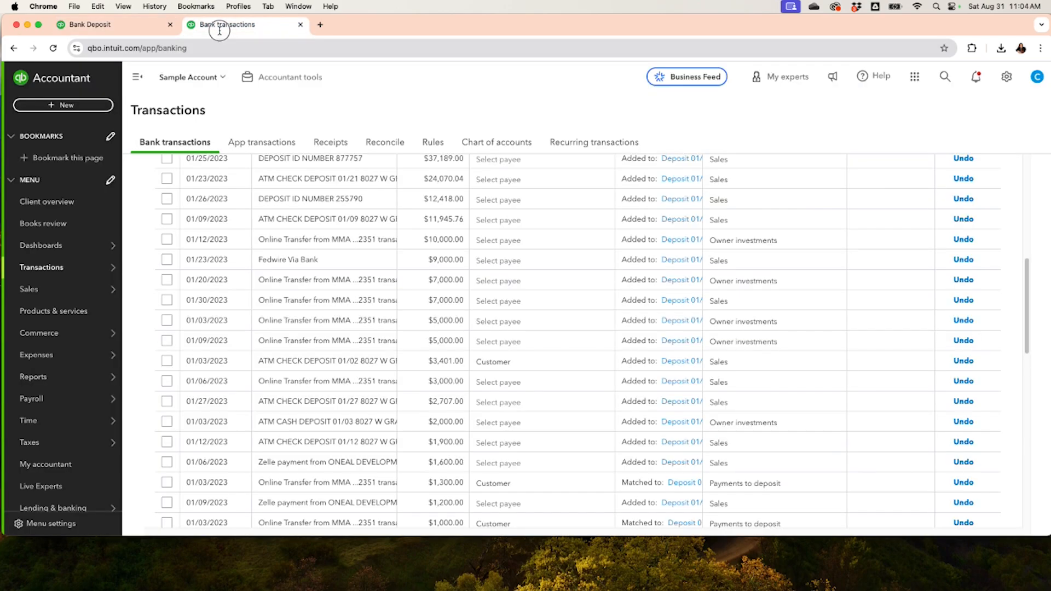
{"action": "scroll", "coordinate": [484, 426], "scroll_direction": "up", "scroll_amount": 1}
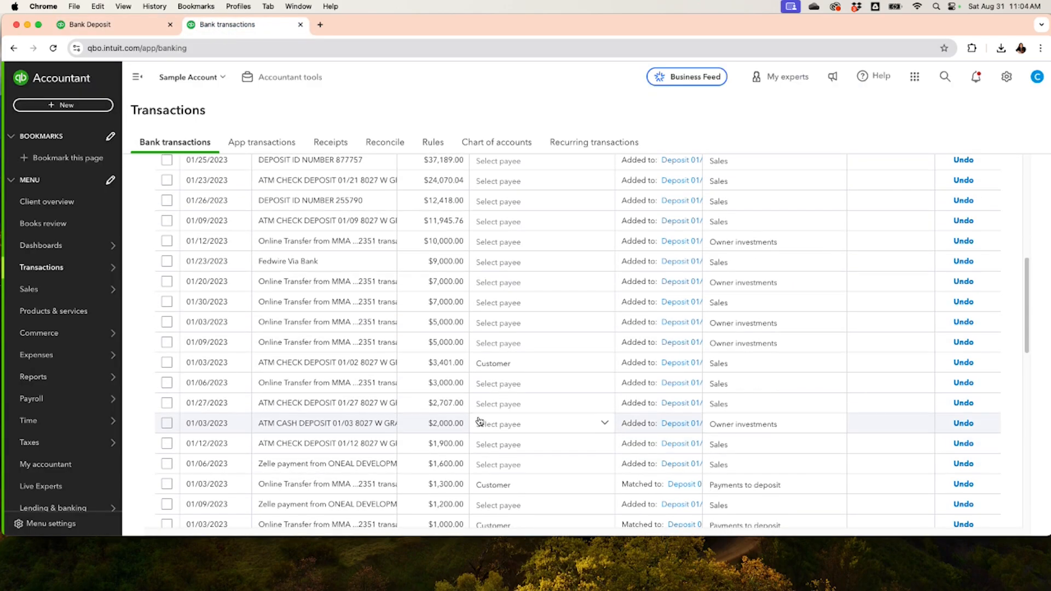
{"action": "scroll", "coordinate": [480, 422], "scroll_direction": "down", "scroll_amount": 2}
{"action": "scroll", "coordinate": [481, 422], "scroll_direction": "up", "scroll_amount": 5}
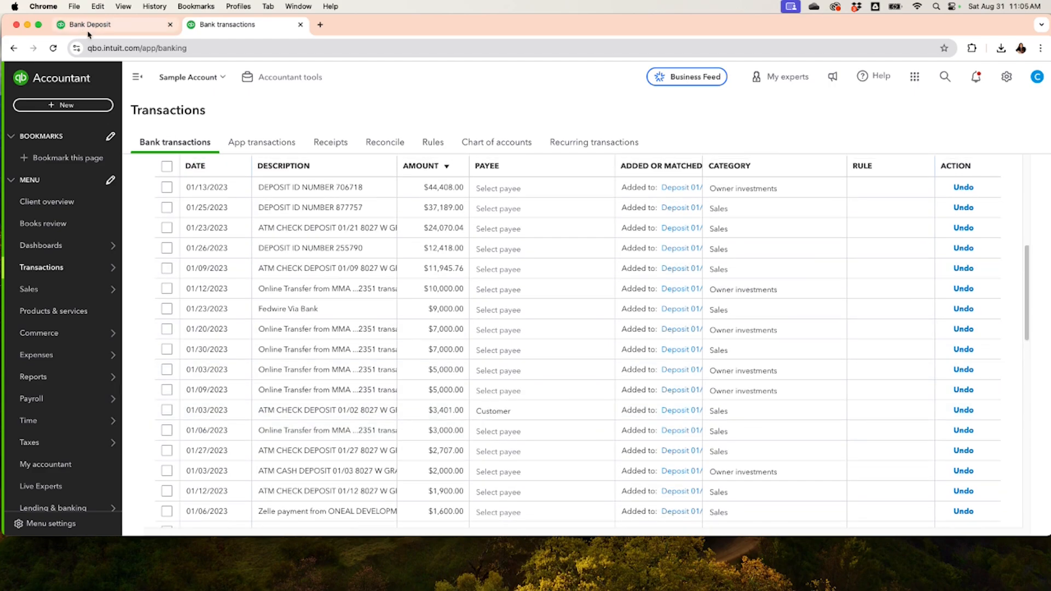
{"action": "left_click", "coordinate": [96, 34]}
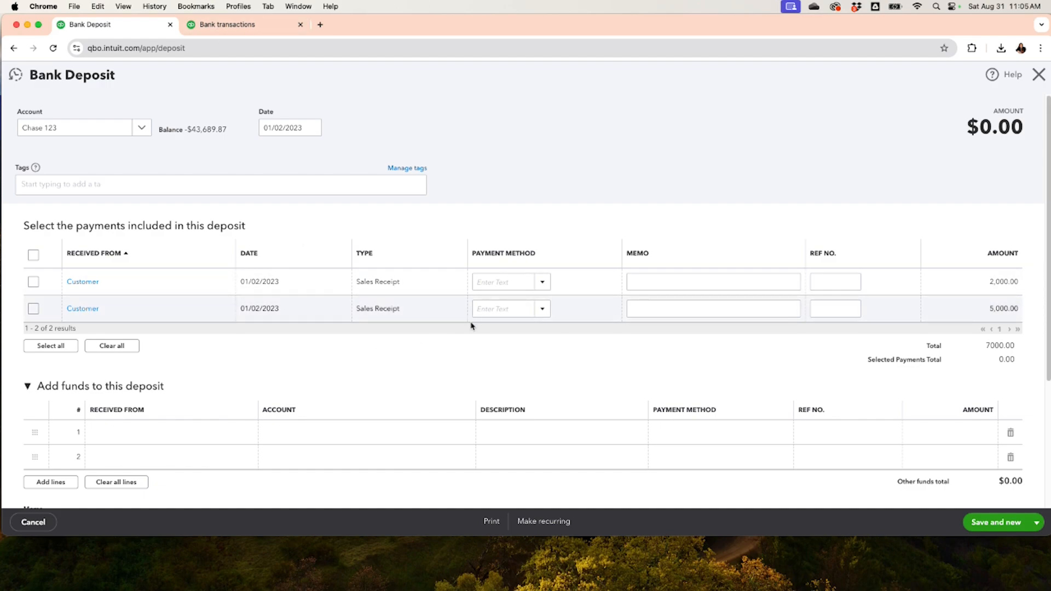
{"action": "left_click", "coordinate": [222, 26]}
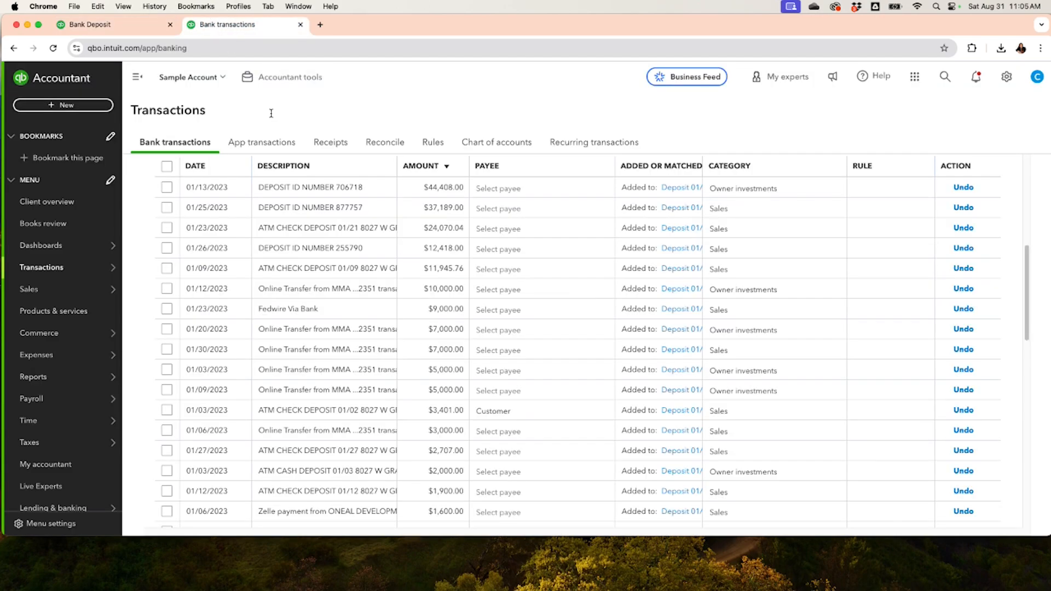
{"action": "scroll", "coordinate": [366, 368], "scroll_direction": "down", "scroll_amount": 2}
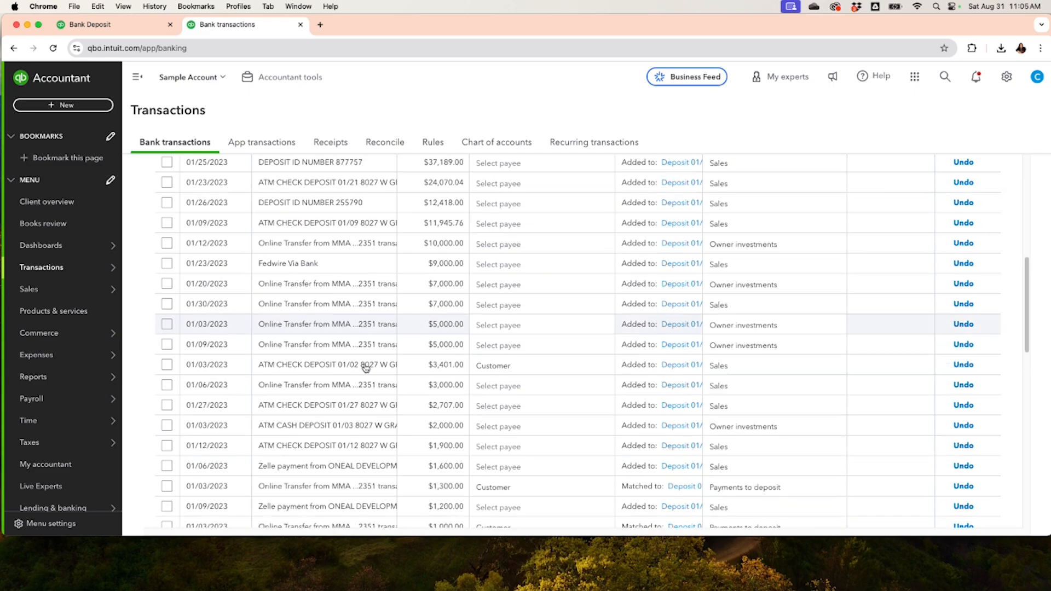
{"action": "scroll", "coordinate": [365, 367], "scroll_direction": "down", "scroll_amount": 2}
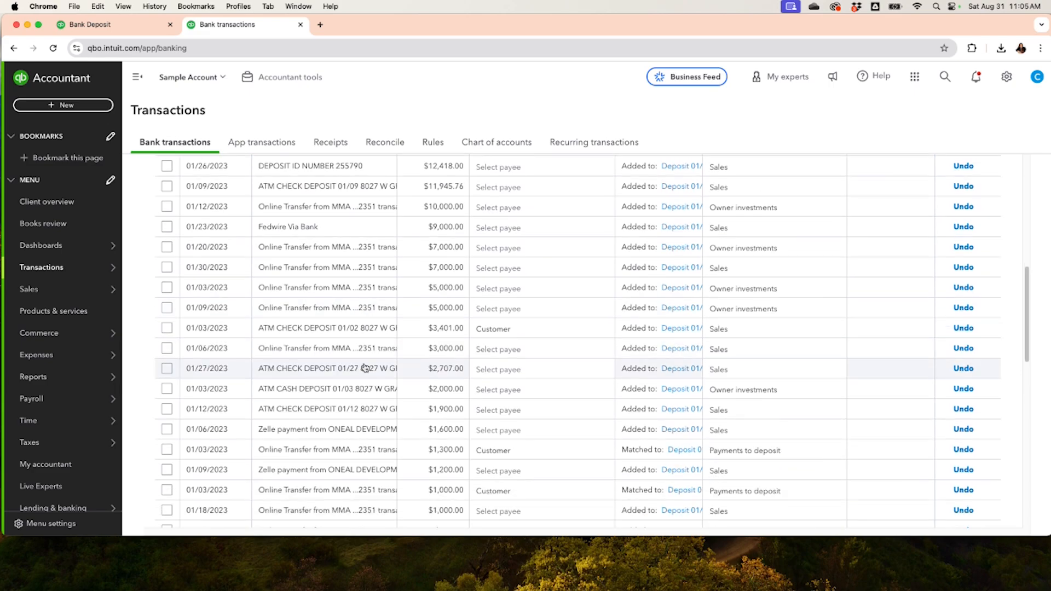
{"action": "left_click", "coordinate": [83, 27]}
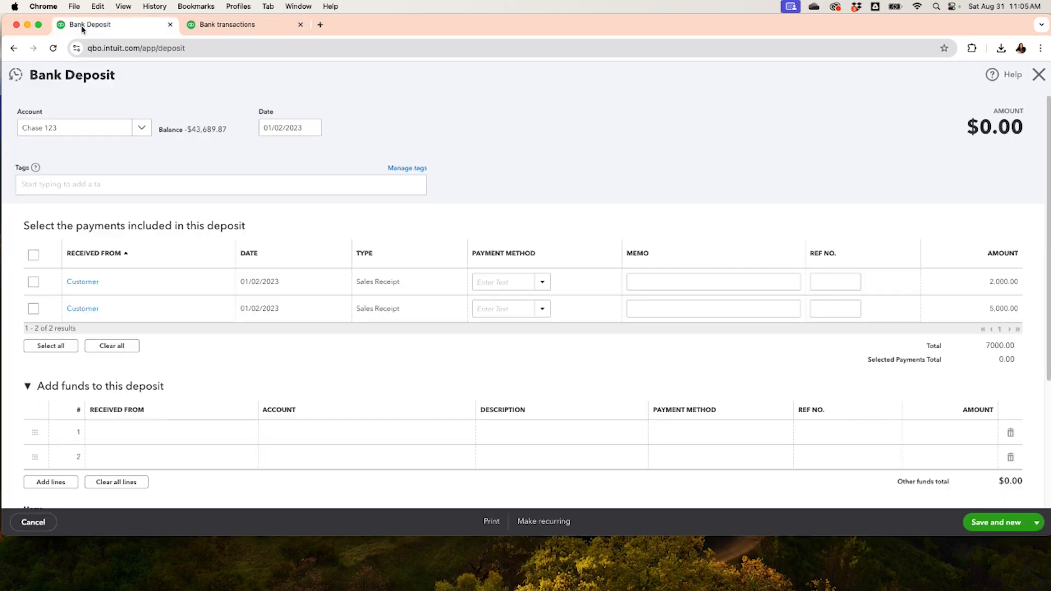
{"action": "left_click", "coordinate": [269, 21]}
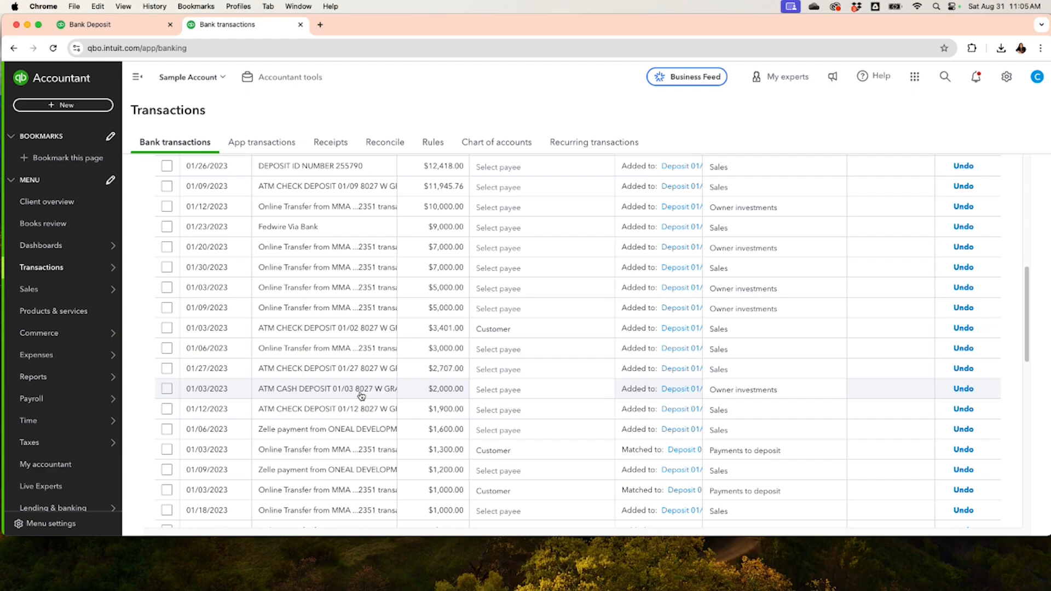
In the 01/03/2023 $2,000.00 ATM cash deposit, include the $2,000.00 sales receipt, delete the Owner investments line, and save and close
{"action": "left_click", "coordinate": [676, 390]}
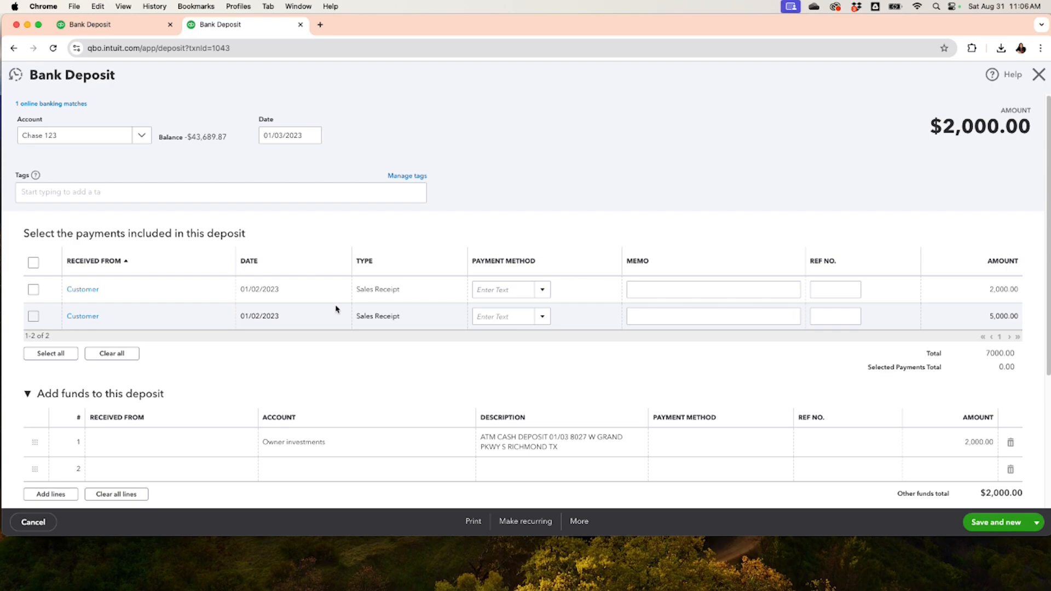
{"action": "left_click", "coordinate": [33, 290]}
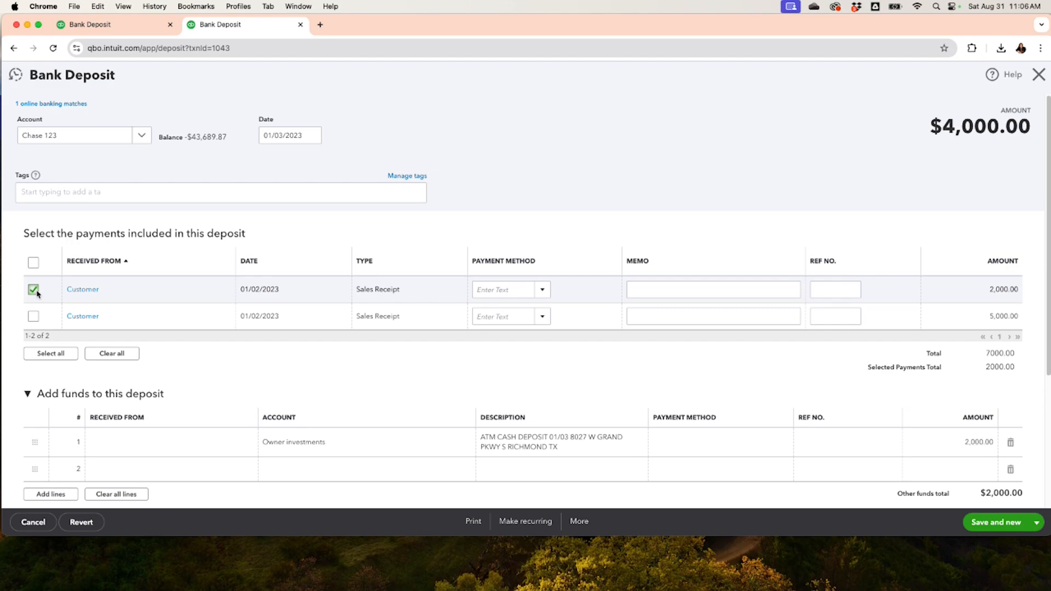
{"action": "left_click", "coordinate": [1011, 445]}
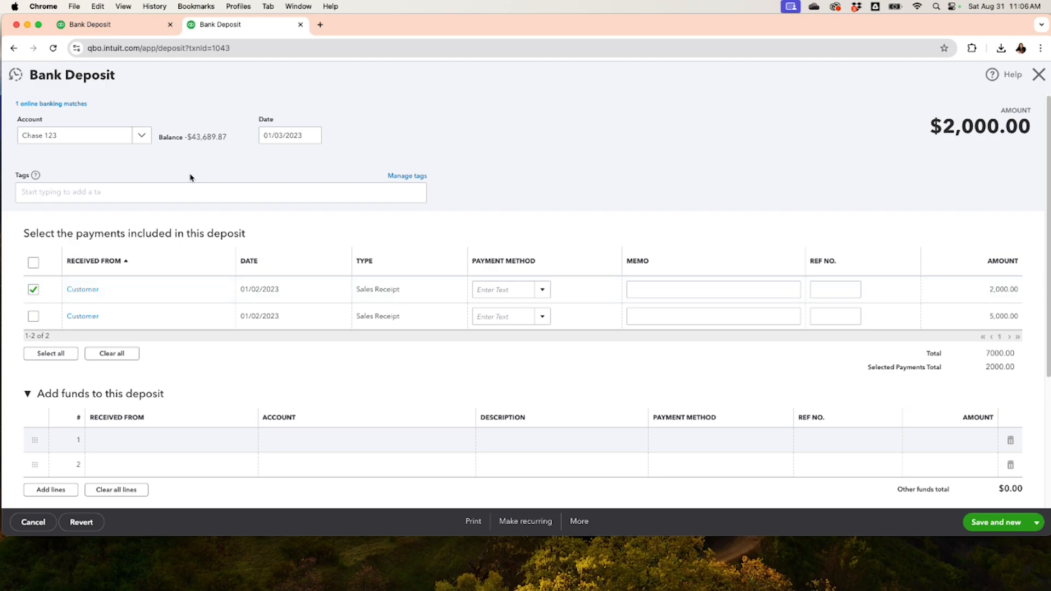
{"action": "left_click", "coordinate": [1036, 523]}
{"action": "left_click", "coordinate": [999, 504]}
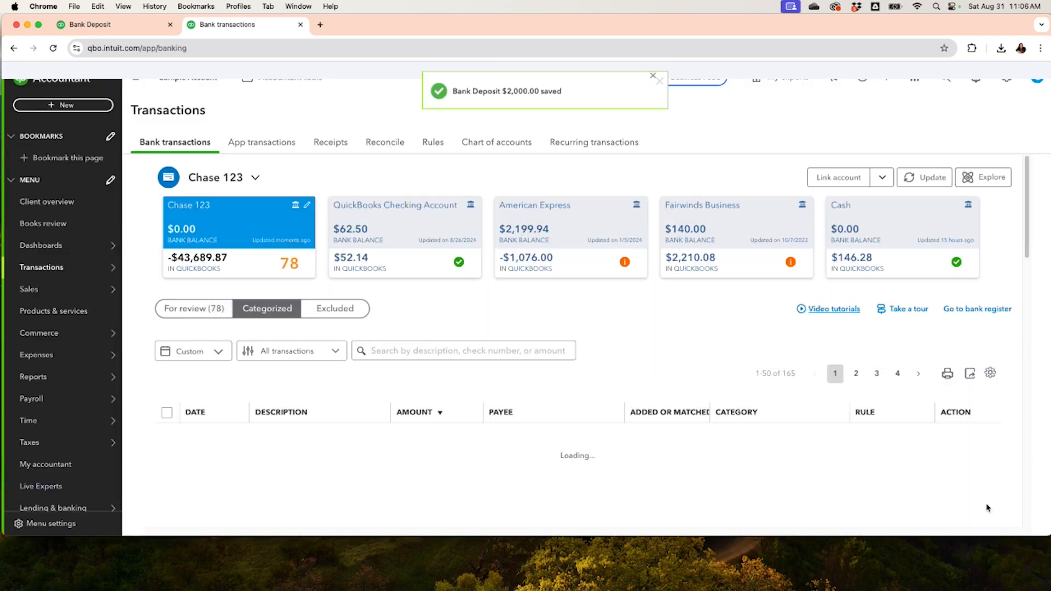
In the 01/03/2023 $5,000.00 transfer deposit, include the $5,000.00 sales receipt, delete the Owner investments line, and save and close
{"action": "scroll", "coordinate": [775, 384], "scroll_direction": "down", "scroll_amount": 6}
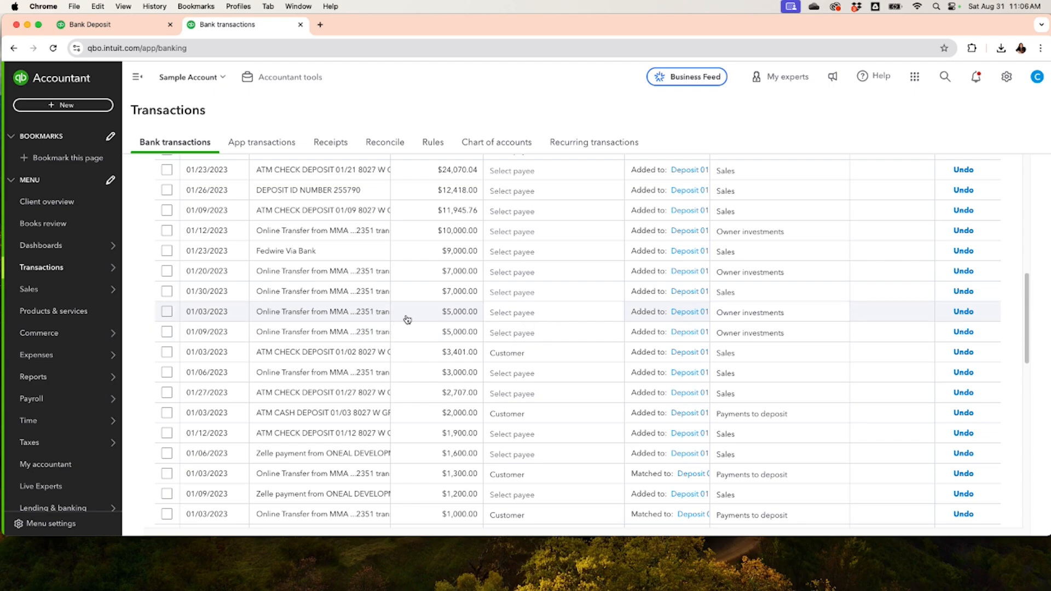
{"action": "mouse_move", "coordinate": [102, 346]}
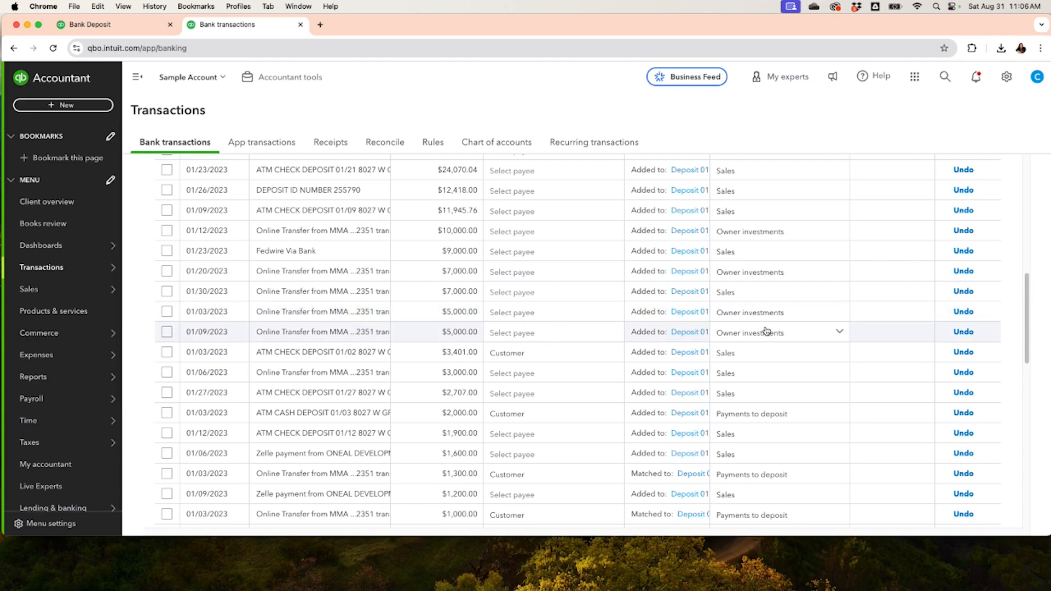
{"action": "left_click", "coordinate": [705, 317]}
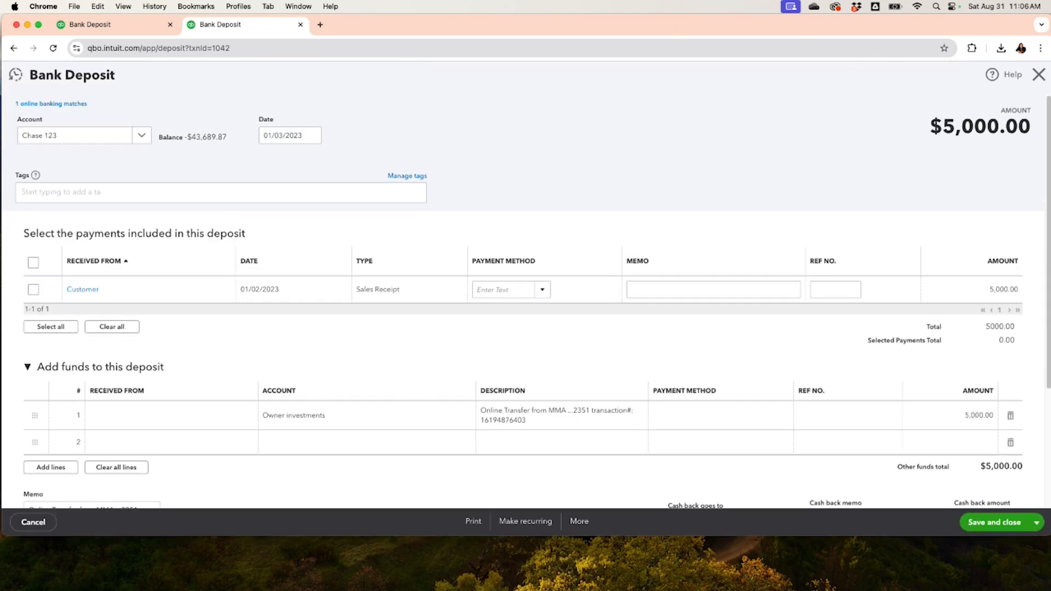
{"action": "left_click", "coordinate": [33, 294]}
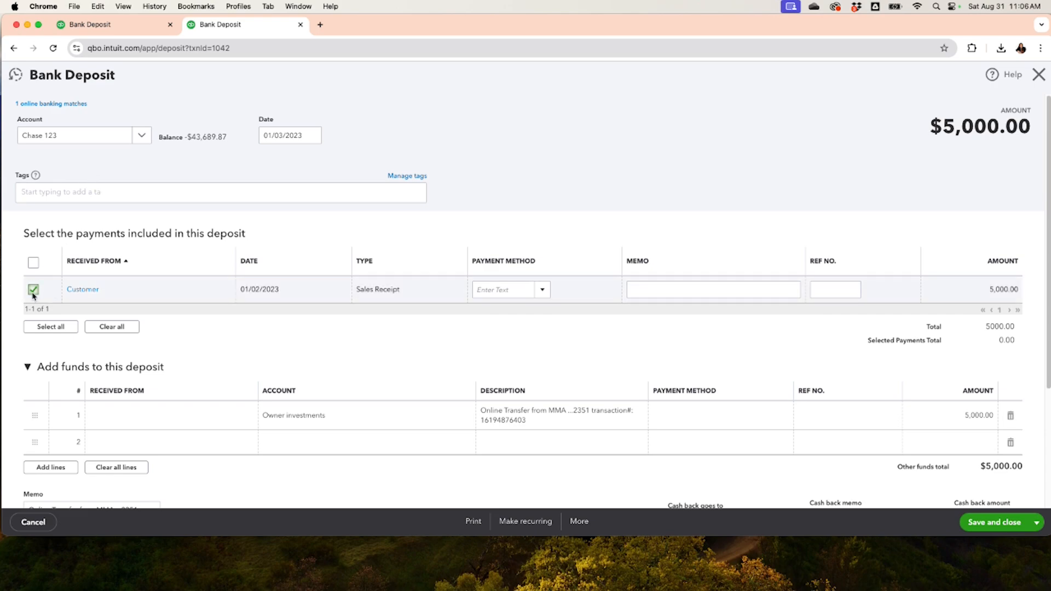
{"action": "left_click", "coordinate": [1010, 416]}
{"action": "left_click", "coordinate": [992, 527]}
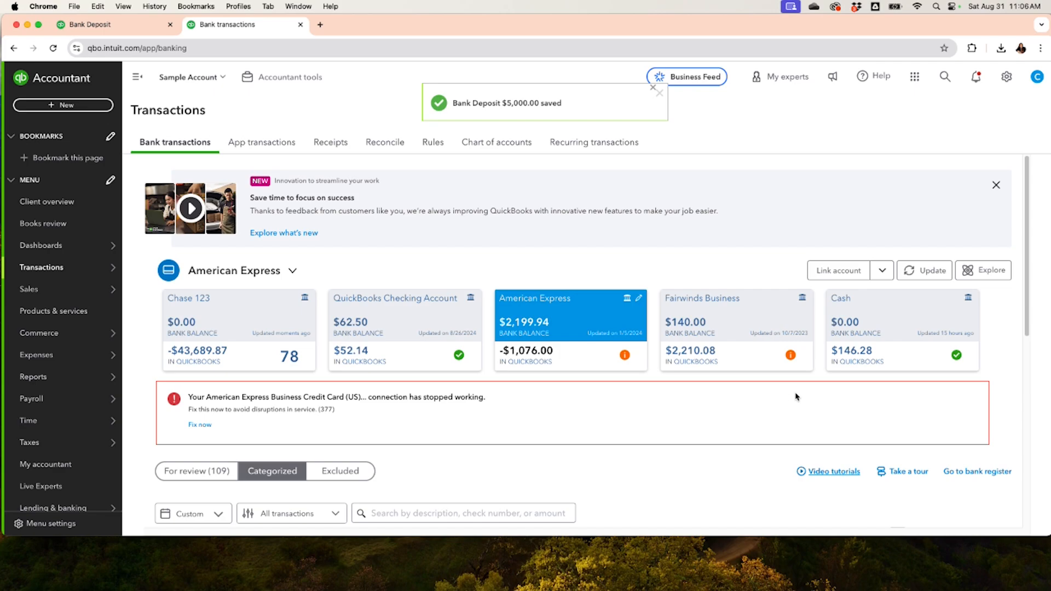
Switch from the American Express transactions back to the categorized transactions of Chase 123
{"action": "scroll", "coordinate": [799, 398], "scroll_direction": "down", "scroll_amount": 4}
{"action": "scroll", "coordinate": [750, 425], "scroll_direction": "down", "scroll_amount": 3}
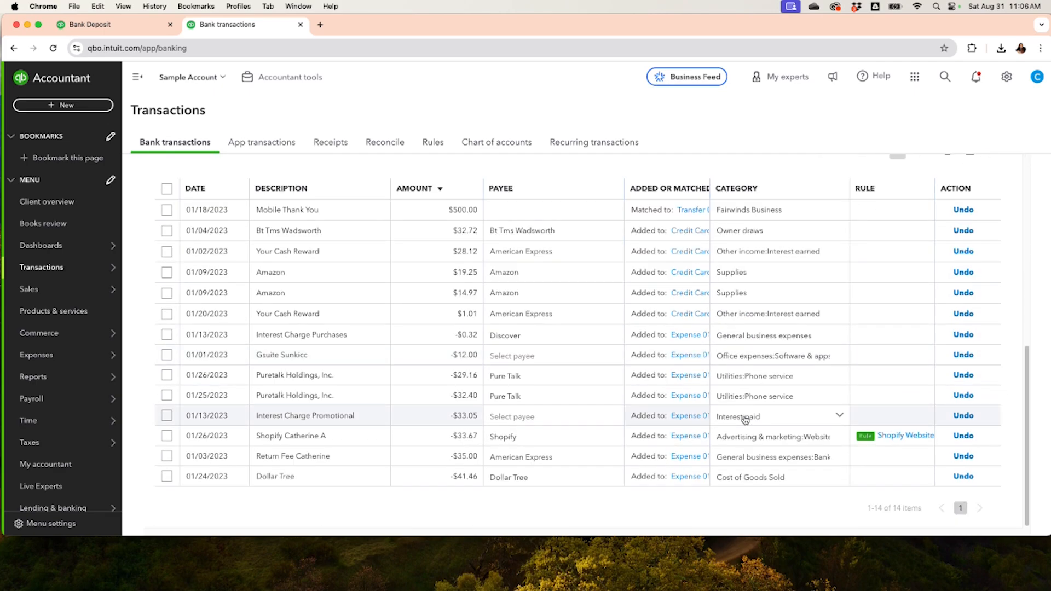
{"action": "scroll", "coordinate": [744, 419], "scroll_direction": "up", "scroll_amount": 7}
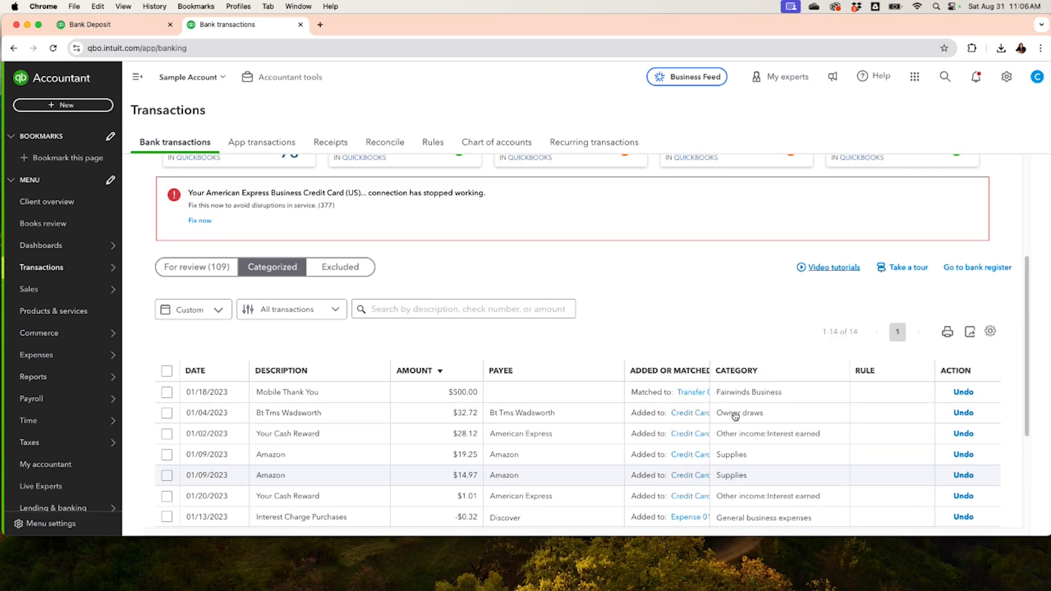
{"action": "left_click", "coordinate": [215, 312]}
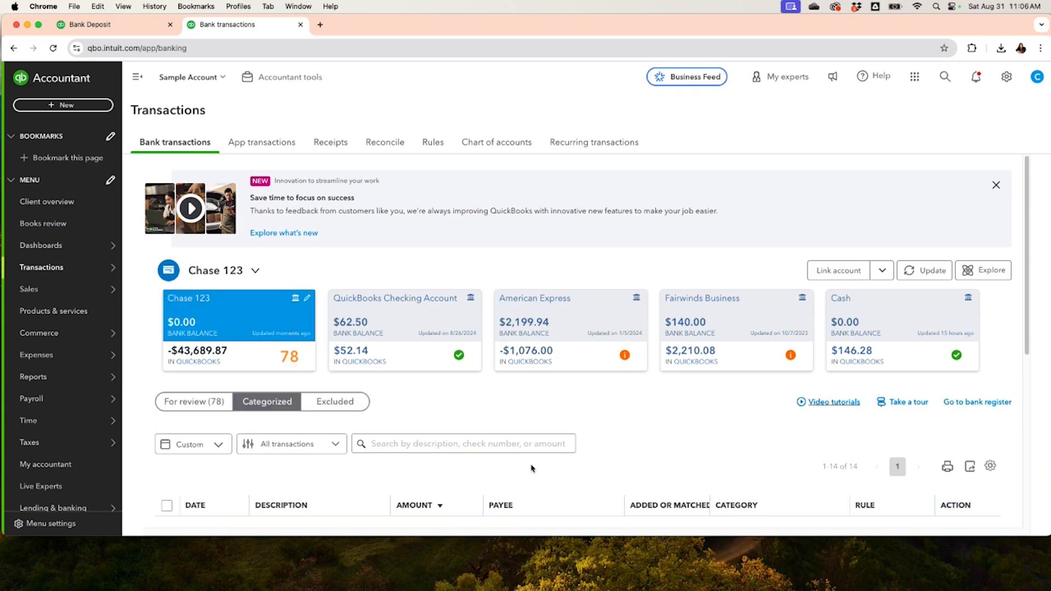
Open the 01/03/2023 $5,000.00 deposit categorized to Payments to deposit and view its linked sales receipt
{"action": "scroll", "coordinate": [529, 465], "scroll_direction": "down", "scroll_amount": 4}
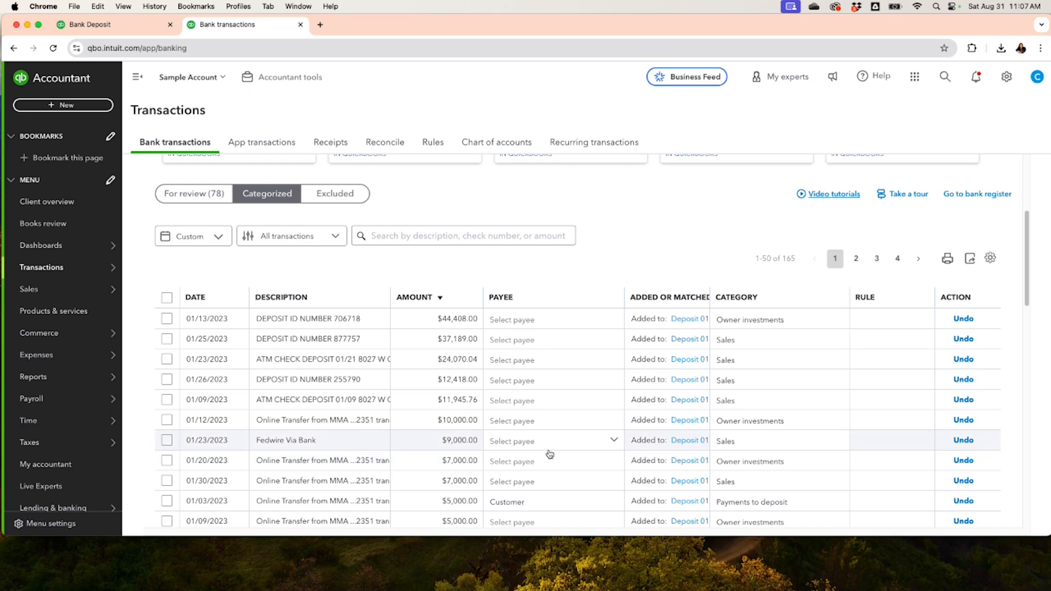
{"action": "scroll", "coordinate": [548, 450], "scroll_direction": "down", "scroll_amount": 4}
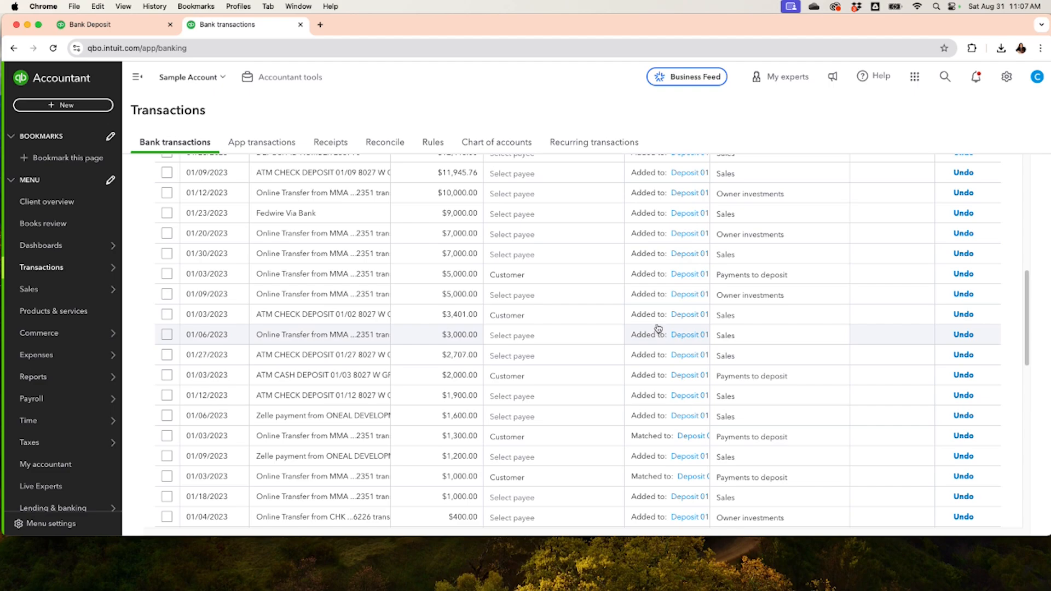
{"action": "left_click", "coordinate": [673, 276]}
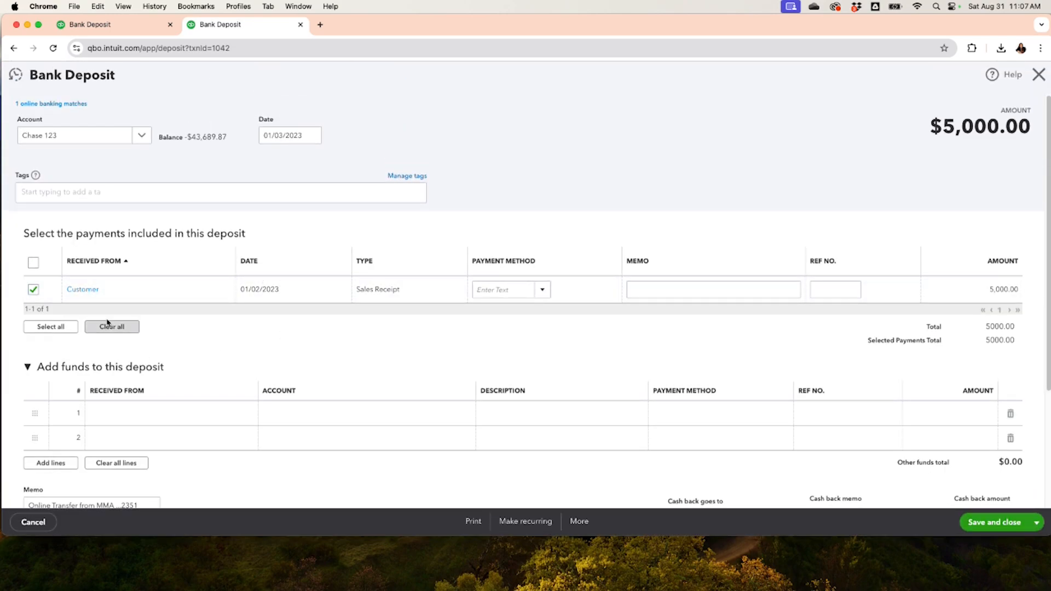
{"action": "left_click", "coordinate": [89, 293]}
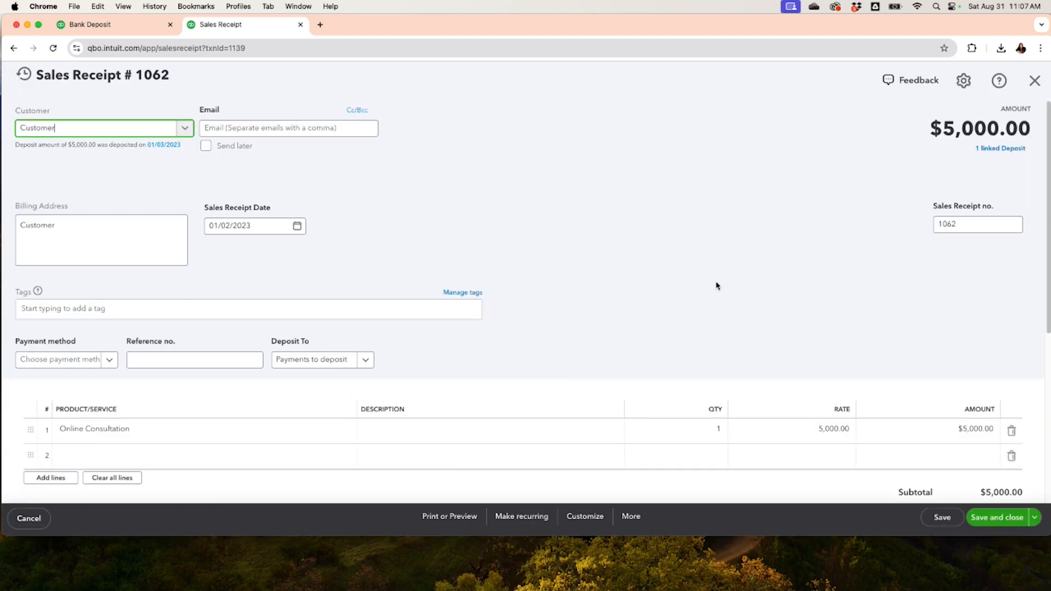
Close the sales receipt and both bank deposit forms, and return to the Chase 123 reconciliation
{"action": "left_click", "coordinate": [1035, 82]}
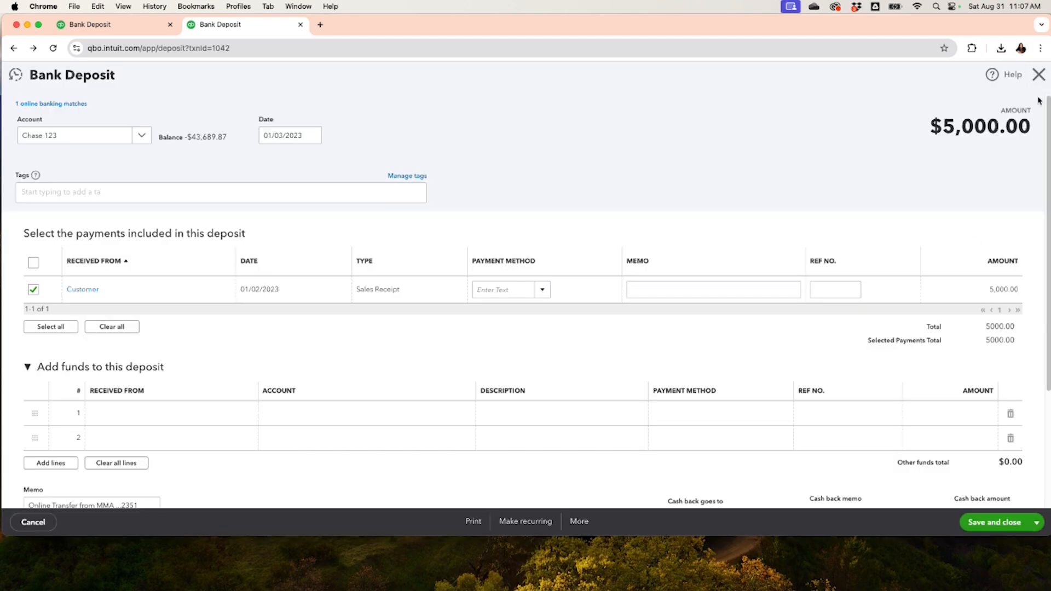
{"action": "left_click", "coordinate": [1039, 75]}
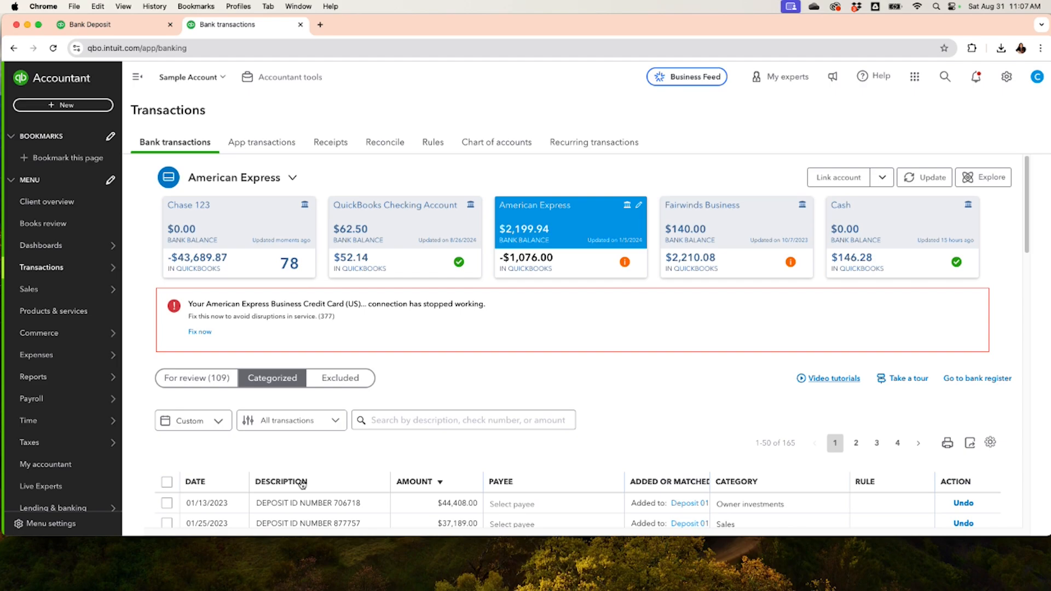
{"action": "left_click", "coordinate": [126, 25]}
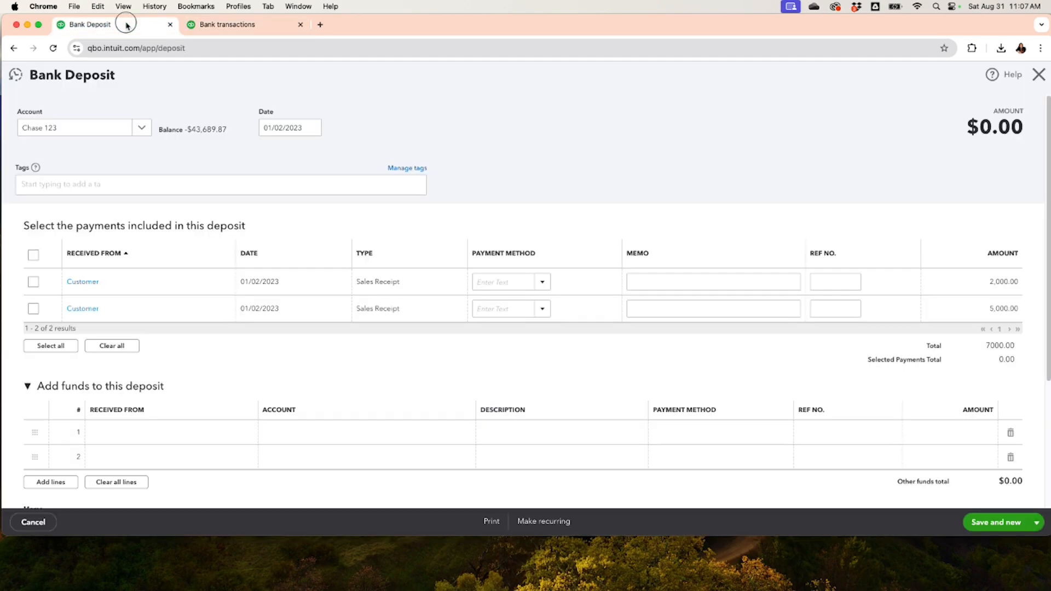
{"action": "left_click", "coordinate": [1046, 80]}
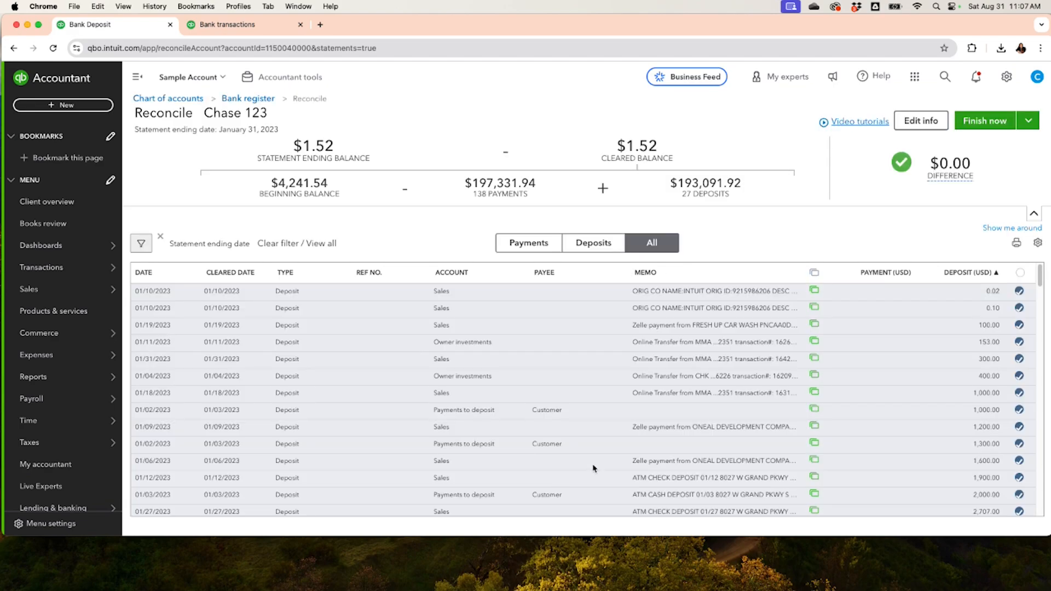
Examine the reconciliation's deposits, and list its payments by amount from largest to smallest to look for duplicate checks
{"action": "left_click", "coordinate": [584, 241]}
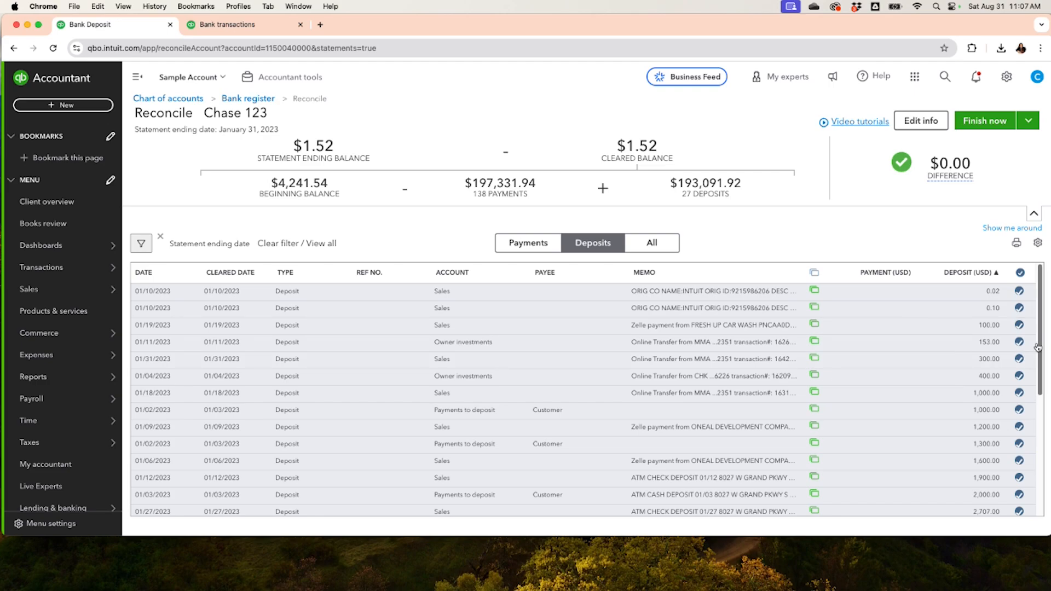
{"action": "left_click_drag", "start_coordinate": [1039, 344], "coordinate": [916, 162]}
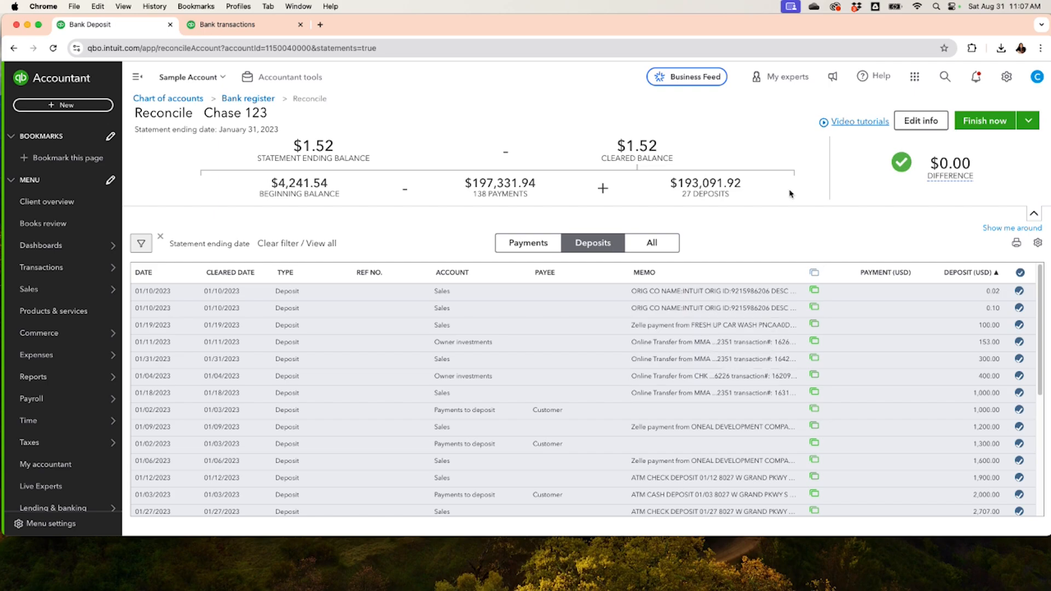
{"action": "left_click", "coordinate": [527, 245]}
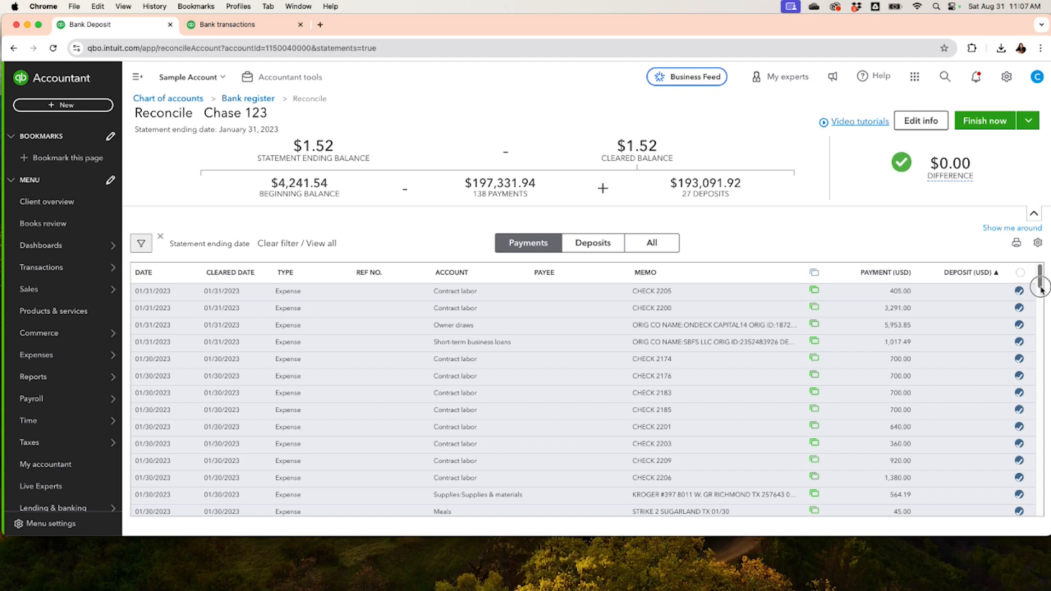
{"action": "left_click_drag", "start_coordinate": [1041, 289], "coordinate": [1043, 479]}
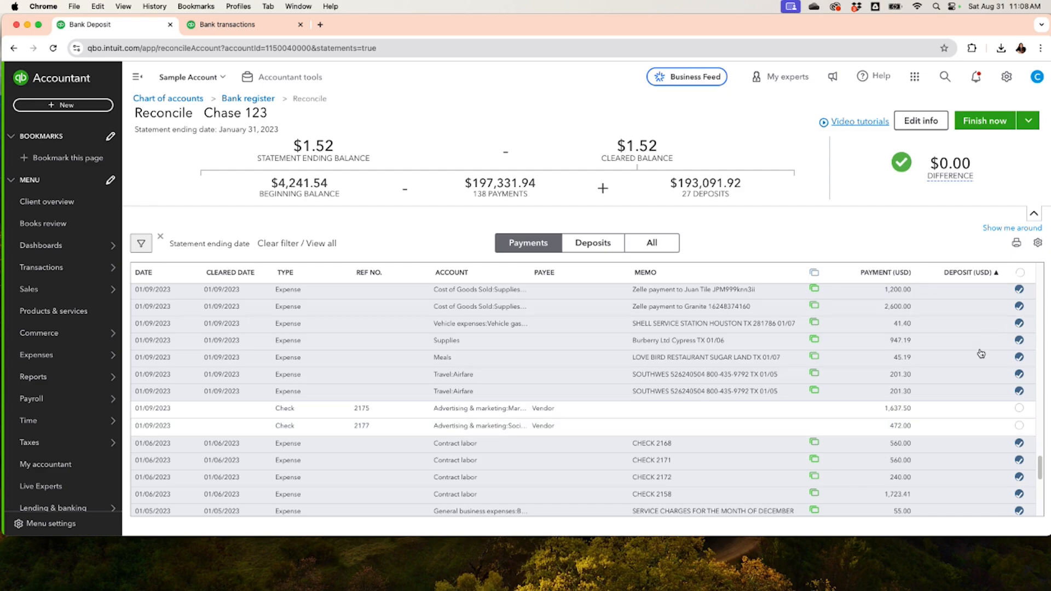
{"action": "left_click", "coordinate": [887, 277]}
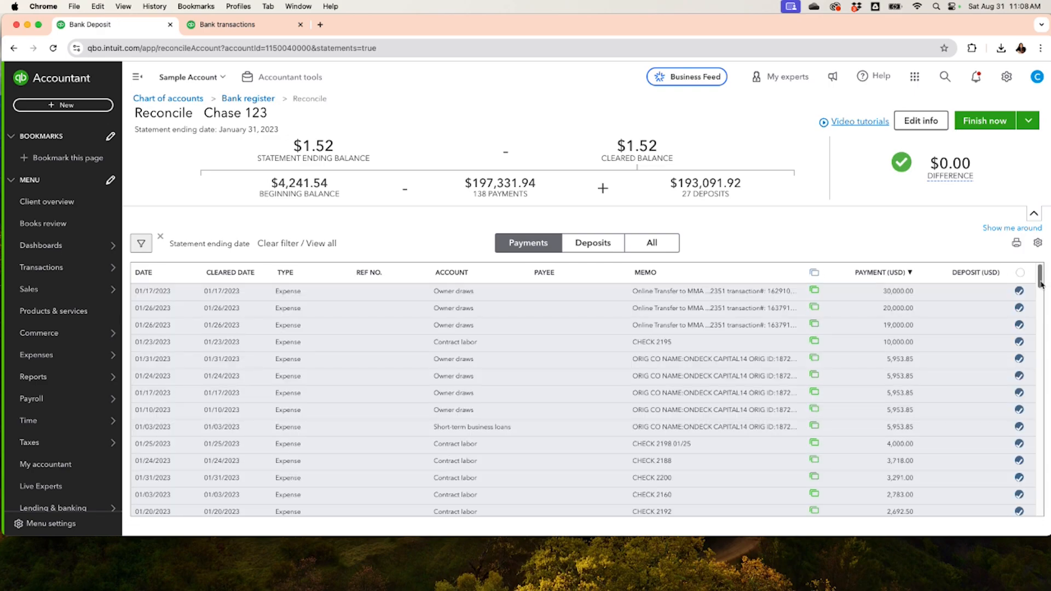
{"action": "left_click_drag", "start_coordinate": [1040, 284], "coordinate": [1039, 318]}
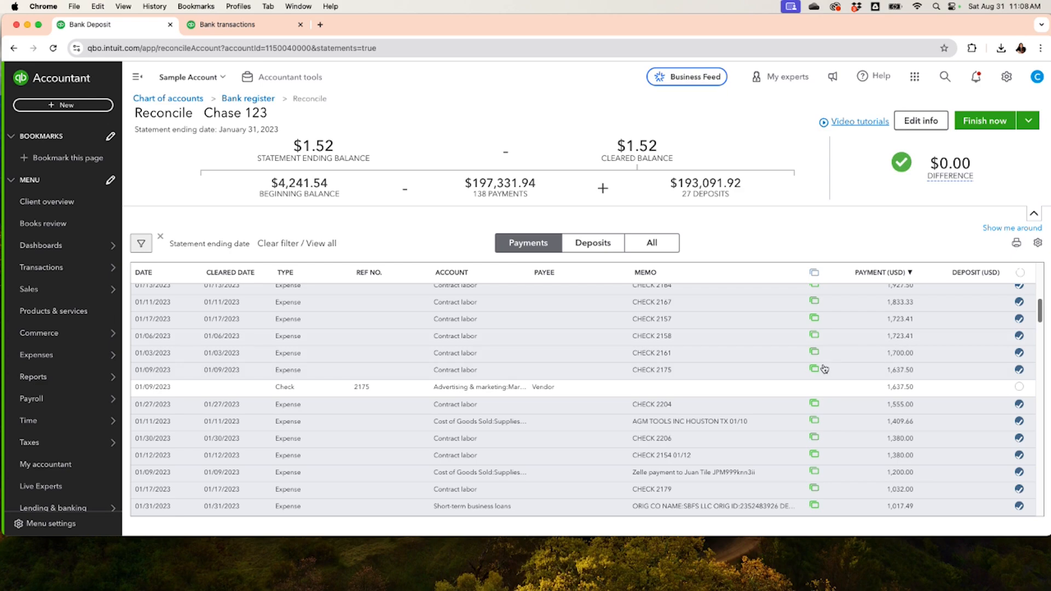
{"action": "mouse_move", "coordinate": [817, 373]}
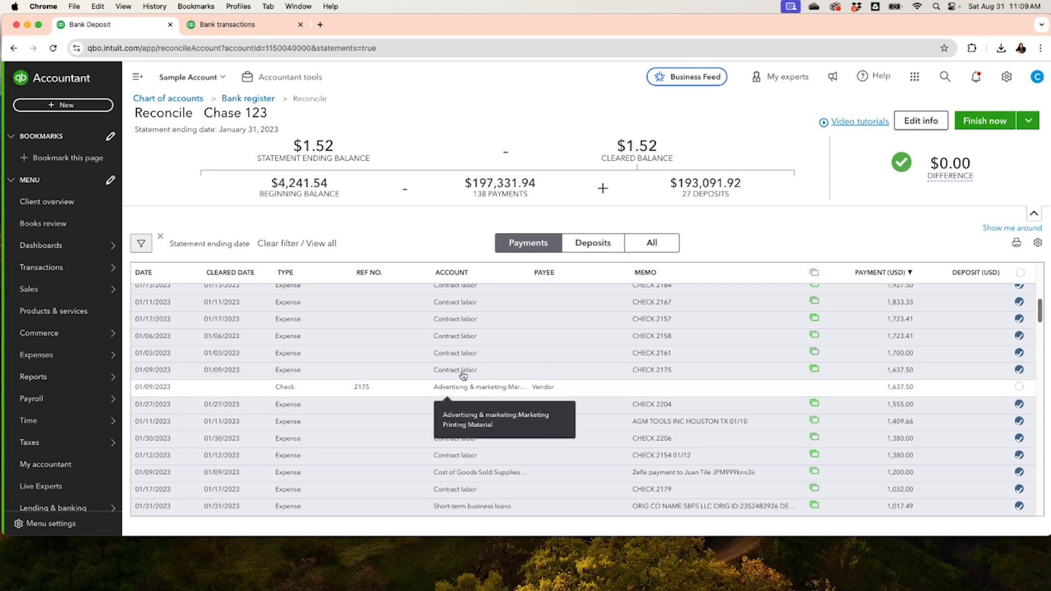
Unmatch the 01/09/2023 CHECK 2175 expense of $1,637.50 from its bank transaction and delete the expense
{"action": "left_click", "coordinate": [902, 370]}
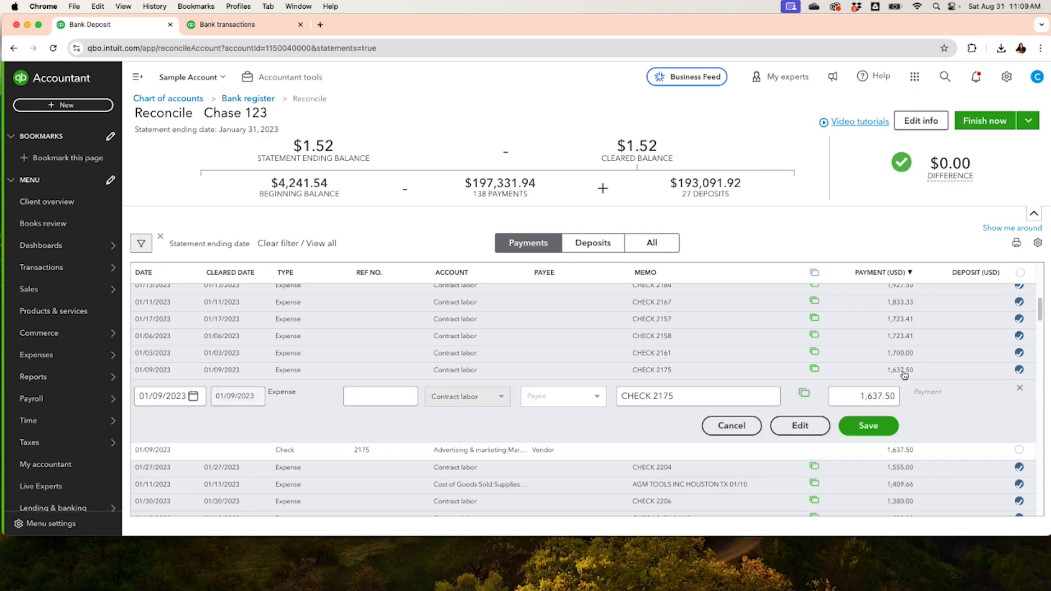
{"action": "left_click", "coordinate": [811, 430]}
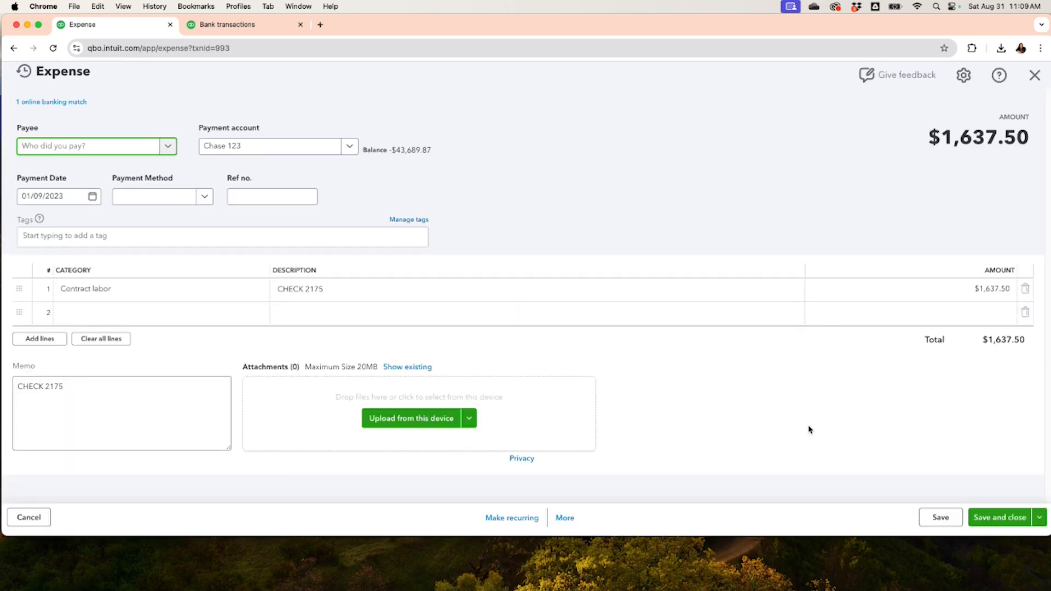
{"action": "left_click", "coordinate": [60, 106]}
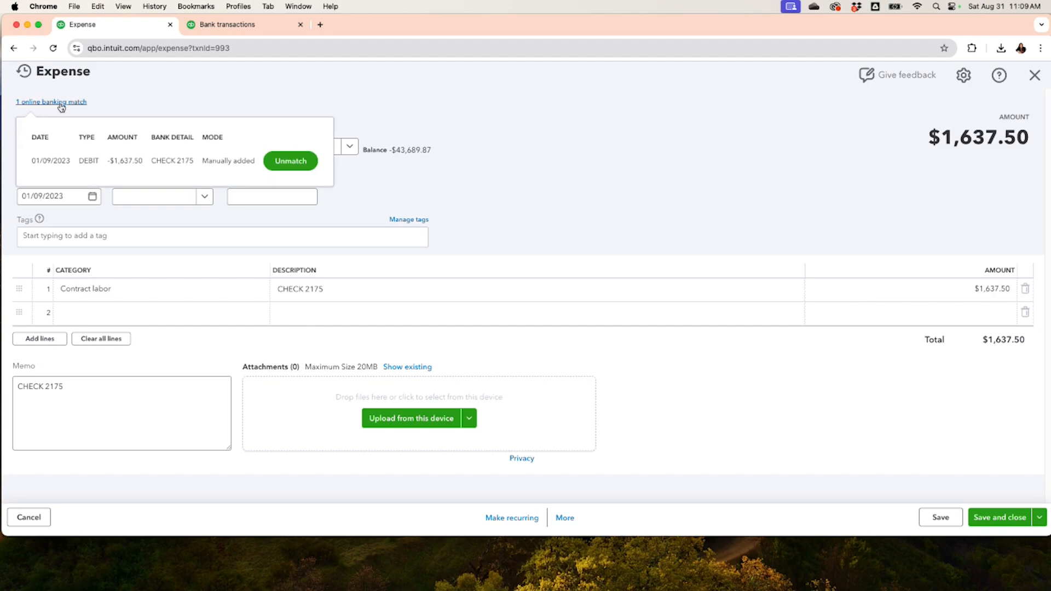
{"action": "left_click", "coordinate": [290, 161]}
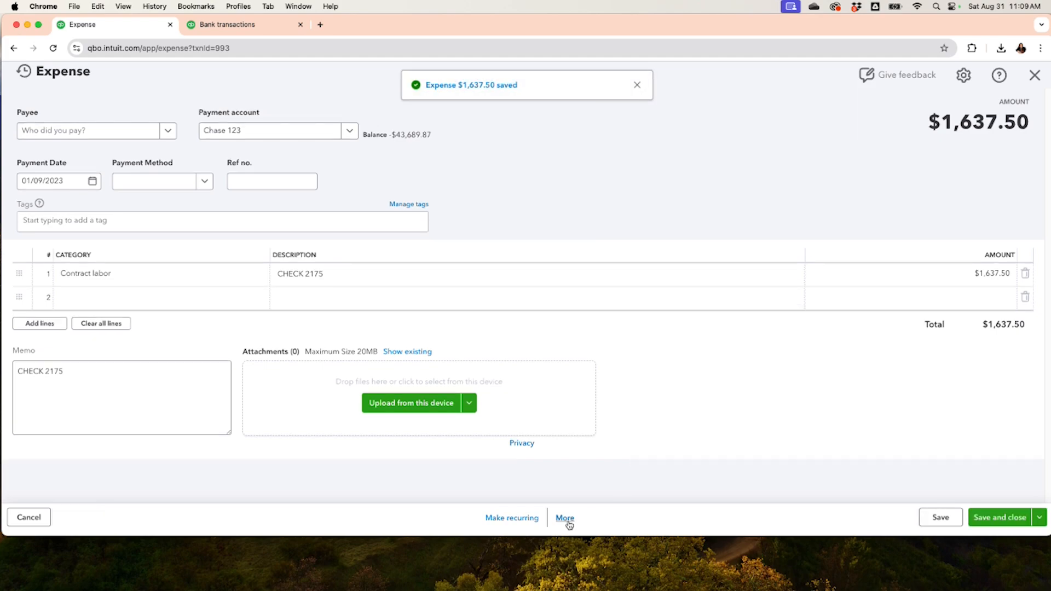
{"action": "left_click", "coordinate": [566, 520]}
{"action": "left_click", "coordinate": [542, 449]}
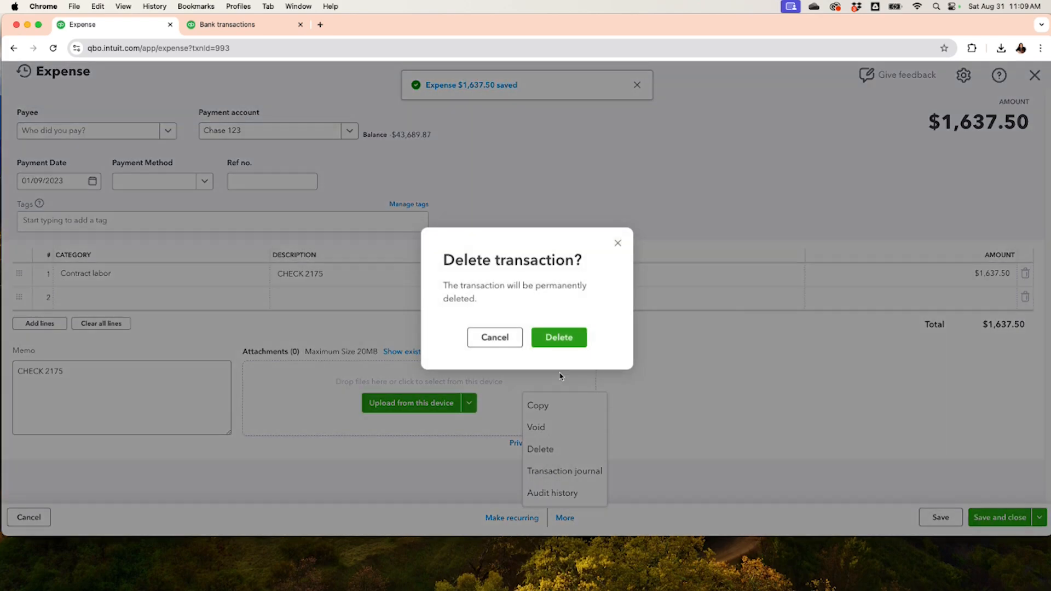
{"action": "left_click", "coordinate": [558, 337]}
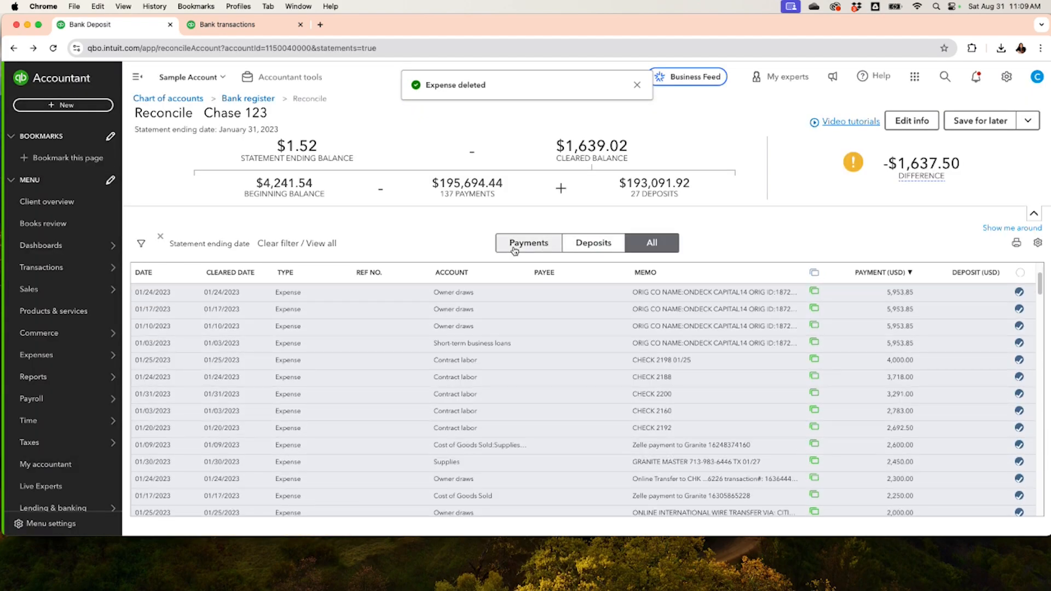
Among the reconciliation's payments, find the 01/10/2023 CHECK 2177 expense of $472.00, unmatch it from its bank transaction, and delete it
{"action": "left_click", "coordinate": [514, 247]}
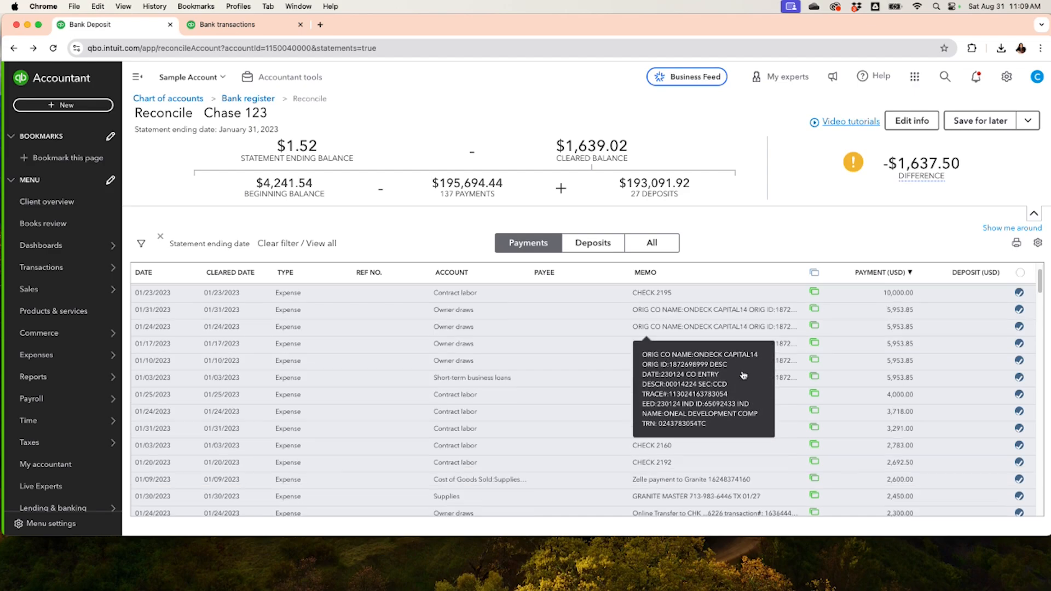
{"action": "scroll", "coordinate": [729, 401], "scroll_direction": "down", "scroll_amount": 5}
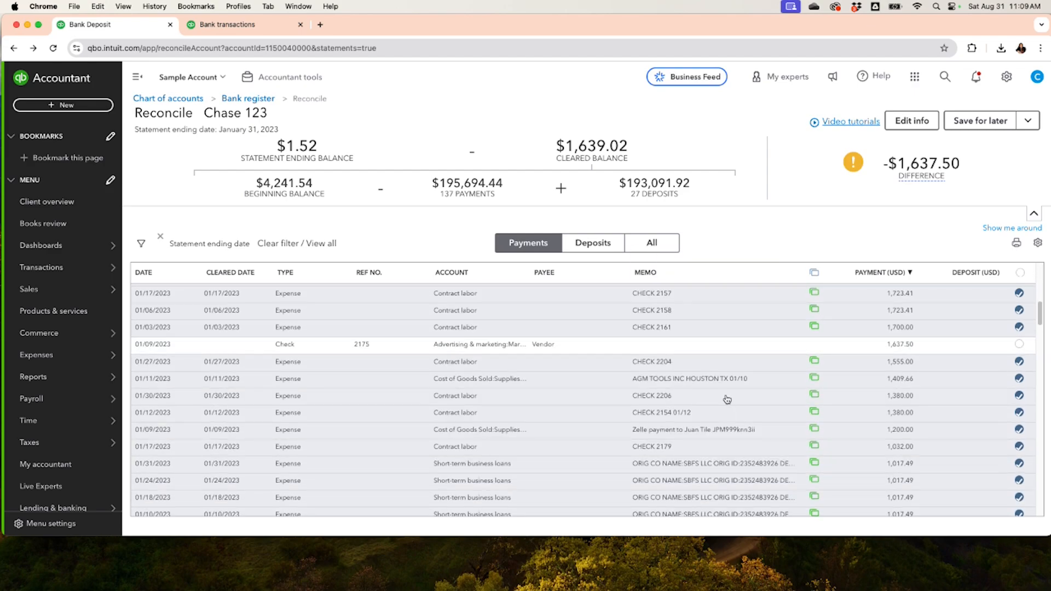
{"action": "scroll", "coordinate": [727, 399], "scroll_direction": "down", "scroll_amount": 10}
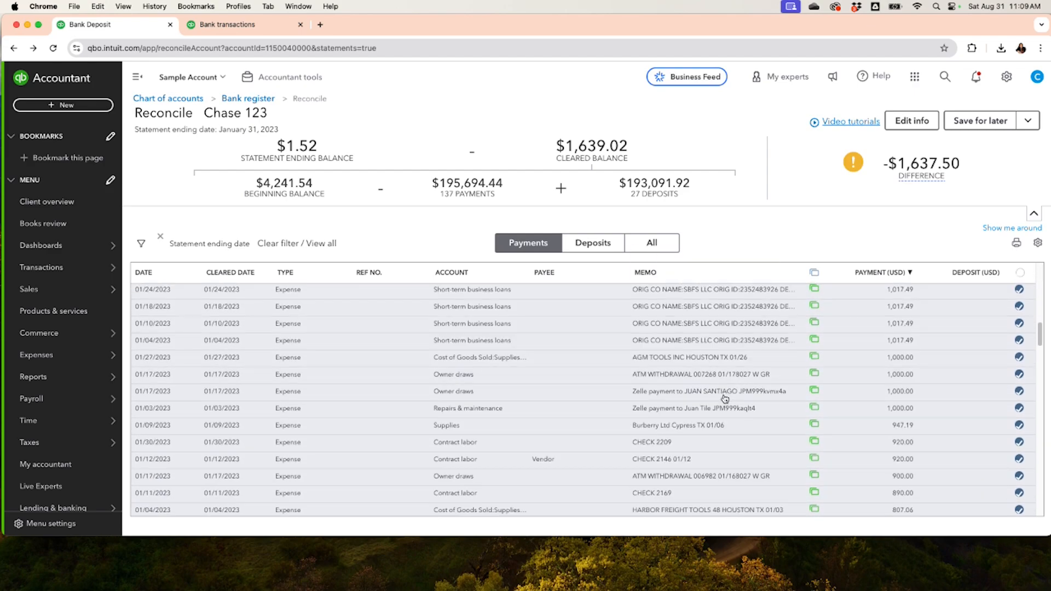
{"action": "scroll", "coordinate": [724, 399], "scroll_direction": "down", "scroll_amount": 8}
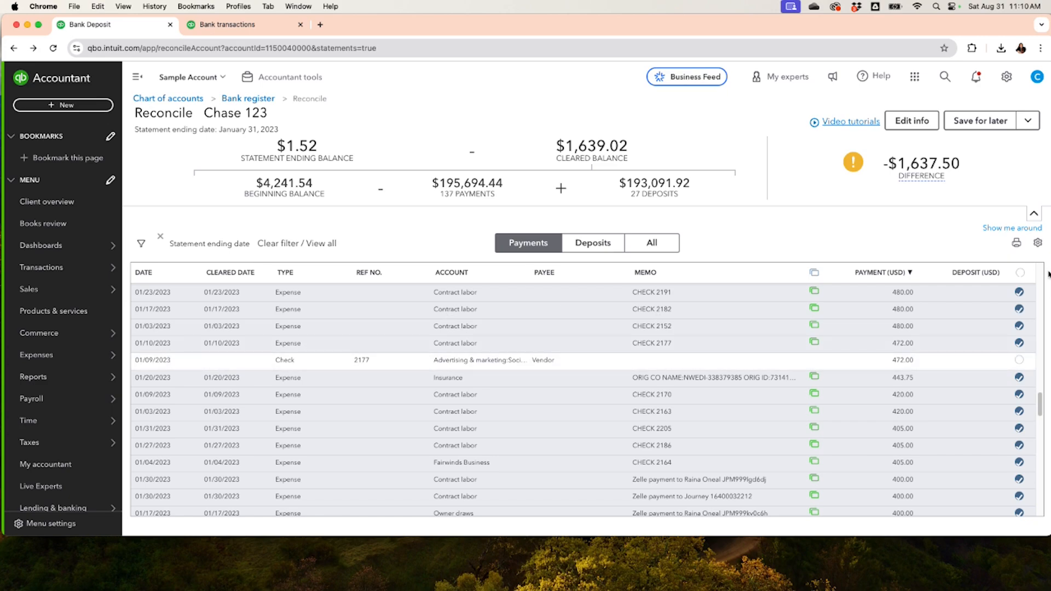
{"action": "mouse_move", "coordinate": [66, 420]}
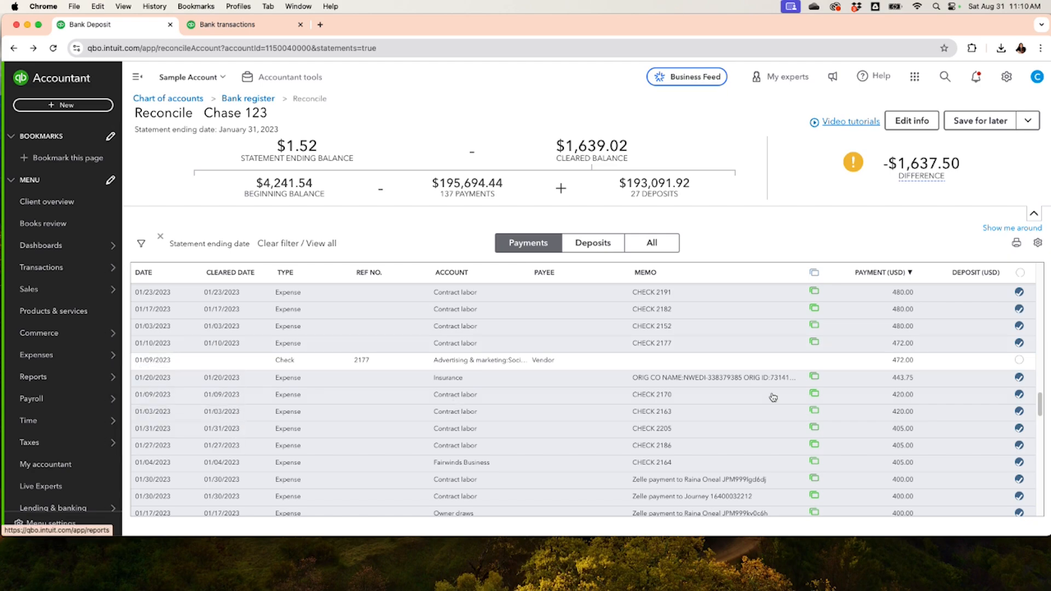
{"action": "left_click", "coordinate": [906, 349]}
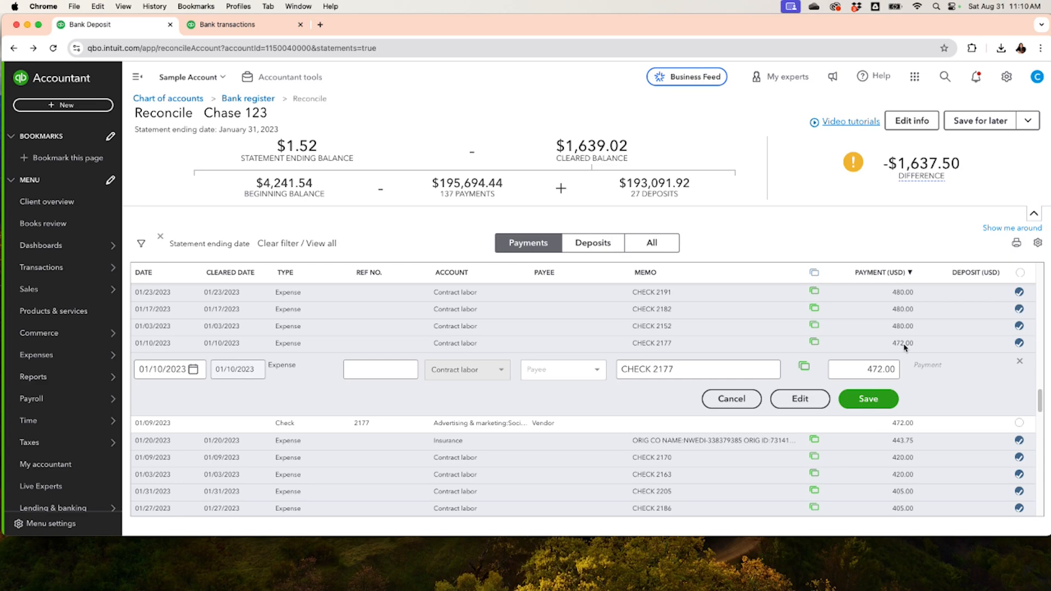
{"action": "left_click", "coordinate": [802, 399]}
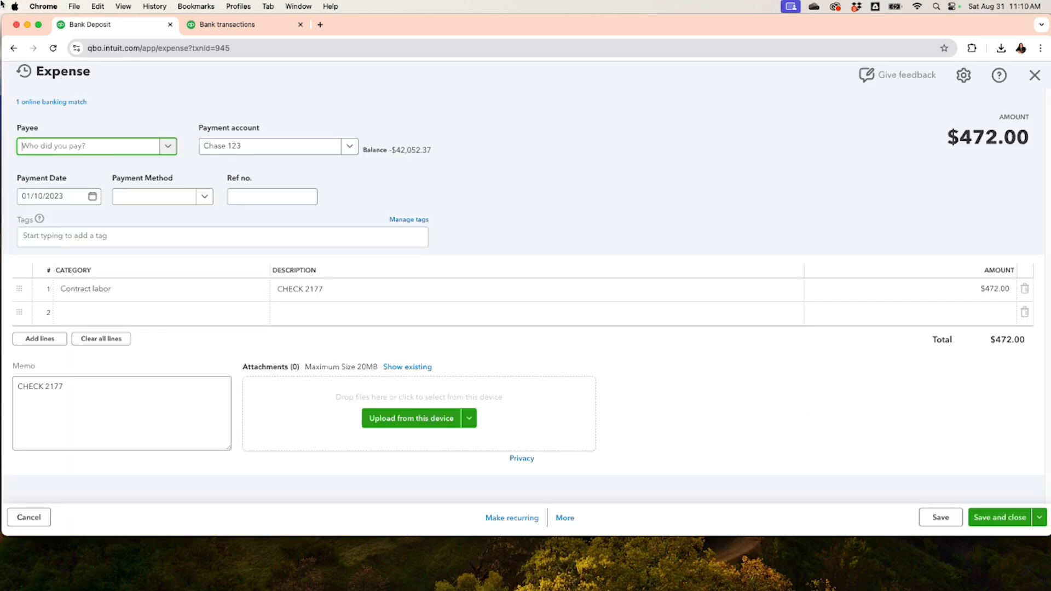
{"action": "left_click", "coordinate": [72, 103]}
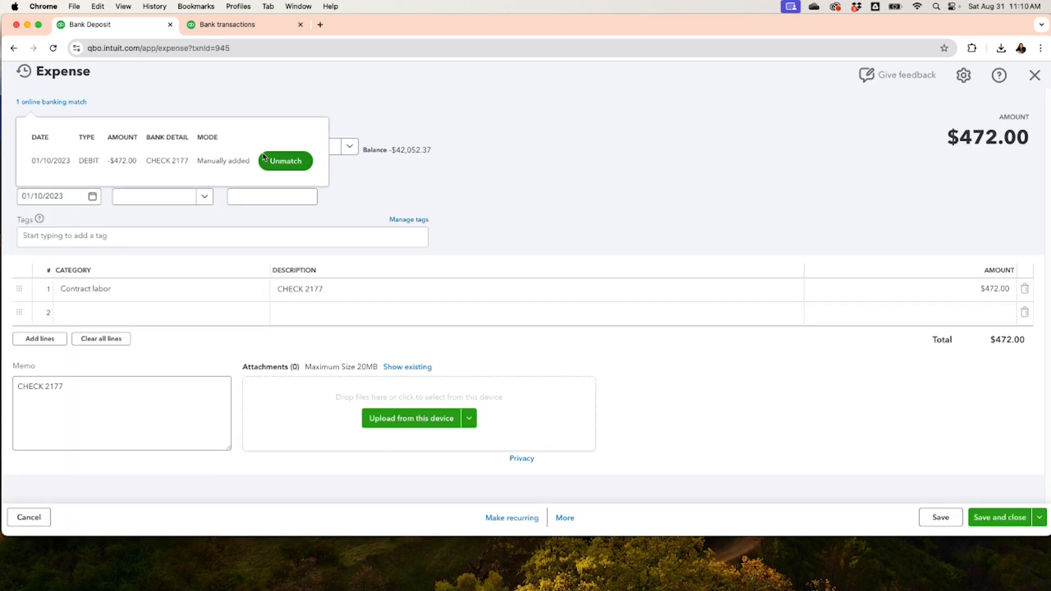
{"action": "left_click", "coordinate": [274, 161]}
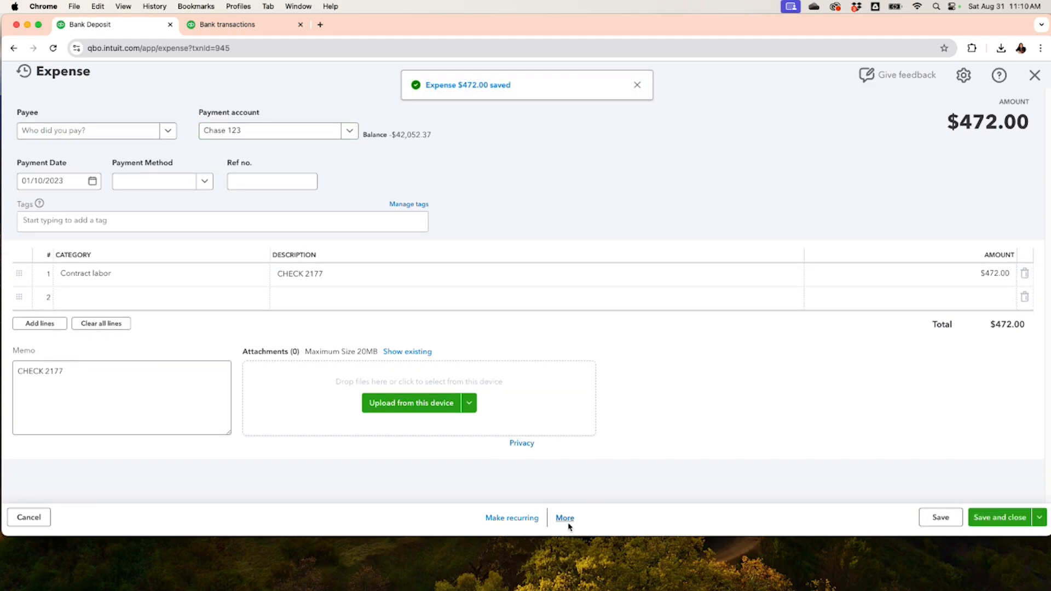
{"action": "left_click", "coordinate": [565, 518]}
{"action": "left_click", "coordinate": [542, 449]}
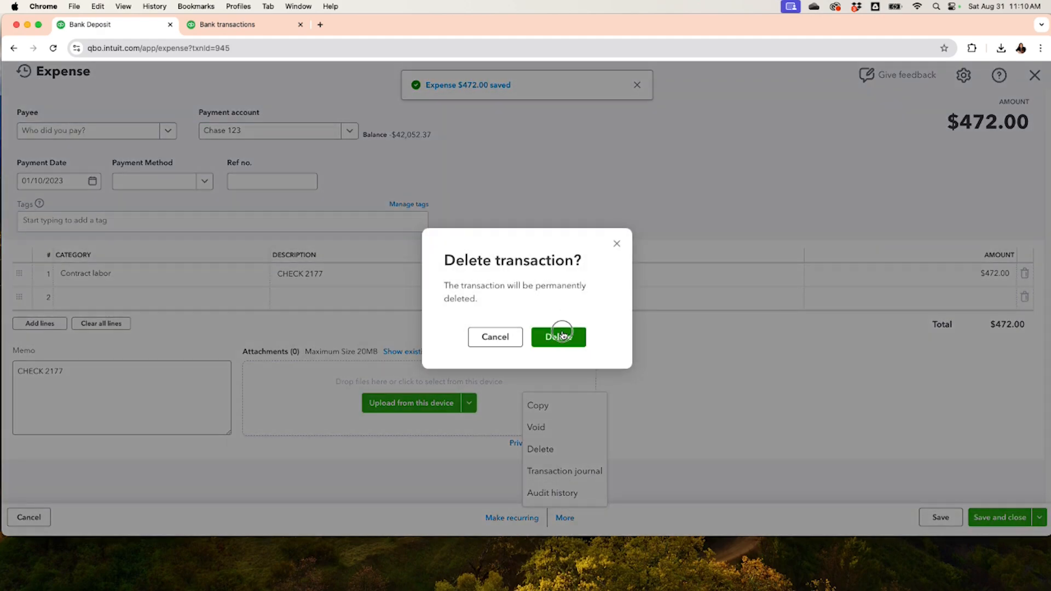
{"action": "left_click", "coordinate": [562, 336]}
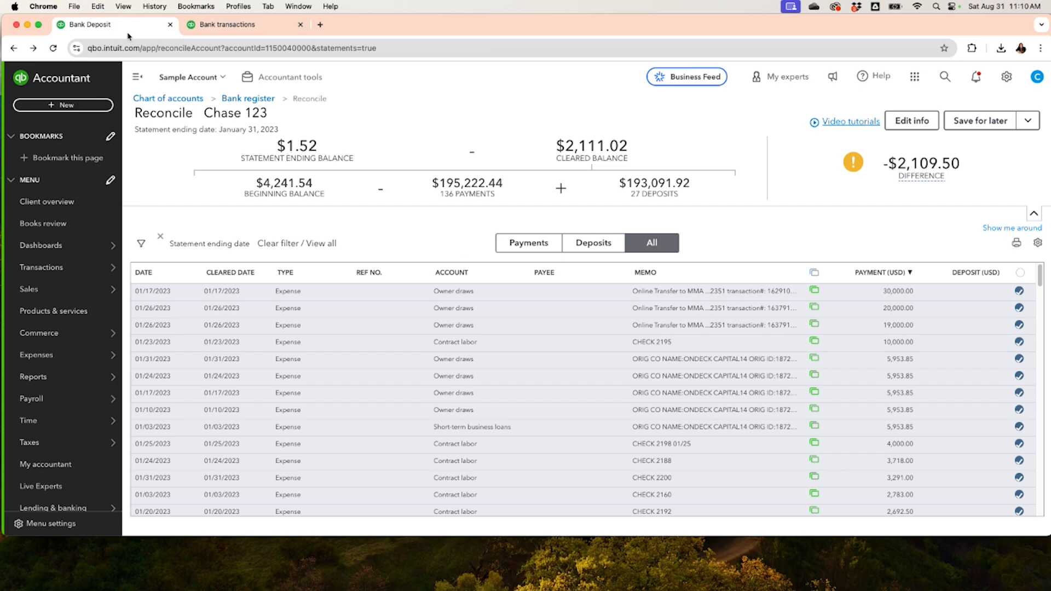
Switch to the bank transactions and show the Chase 123 transactions that are awaiting review
{"action": "left_click", "coordinate": [207, 27]}
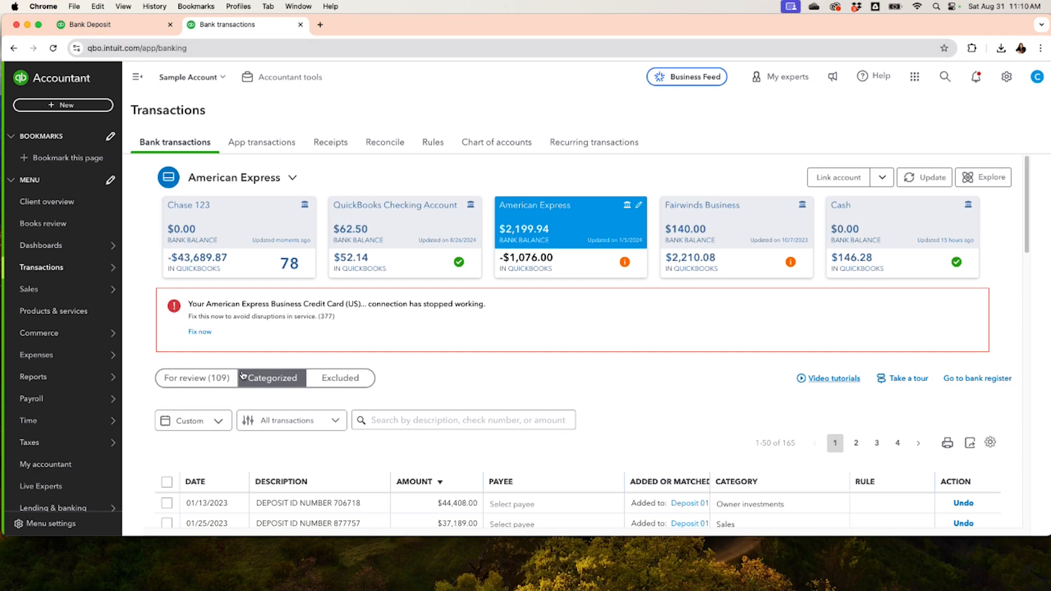
{"action": "left_click", "coordinate": [200, 378]}
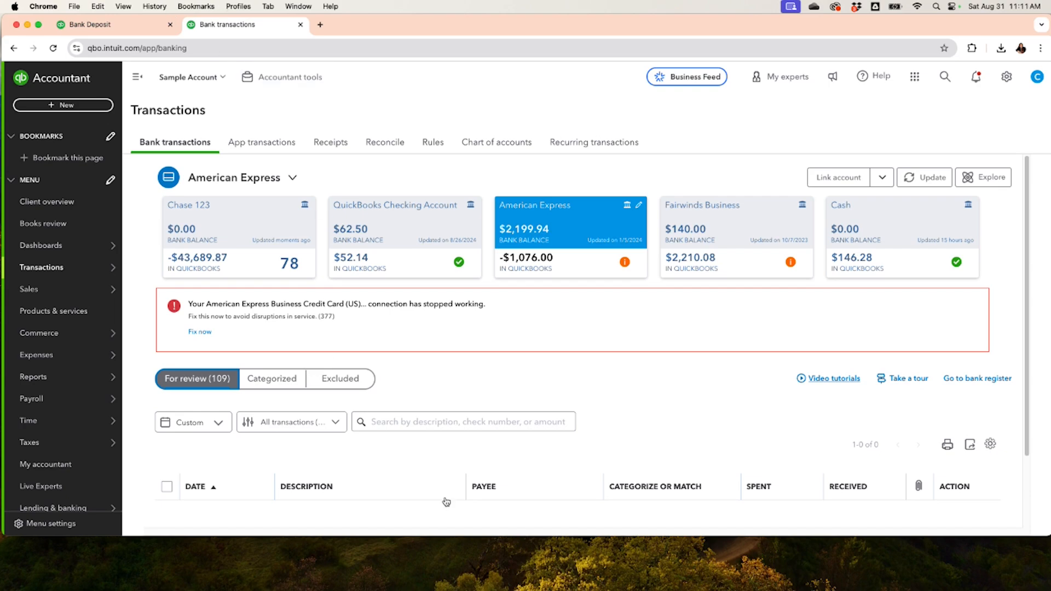
{"action": "scroll", "coordinate": [447, 502], "scroll_direction": "down", "scroll_amount": 2}
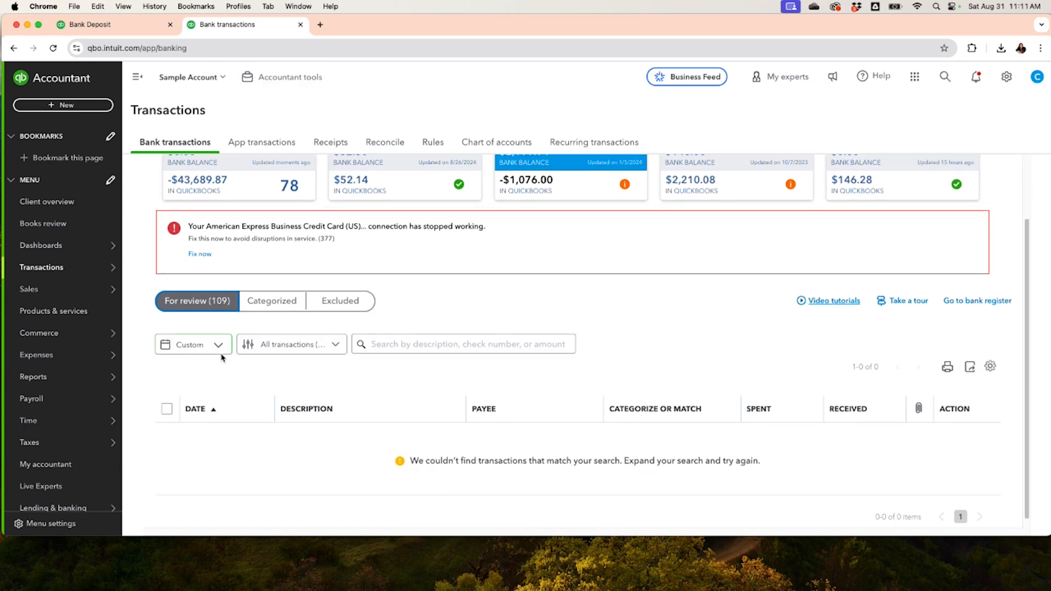
{"action": "scroll", "coordinate": [271, 272], "scroll_direction": "up", "scroll_amount": 2}
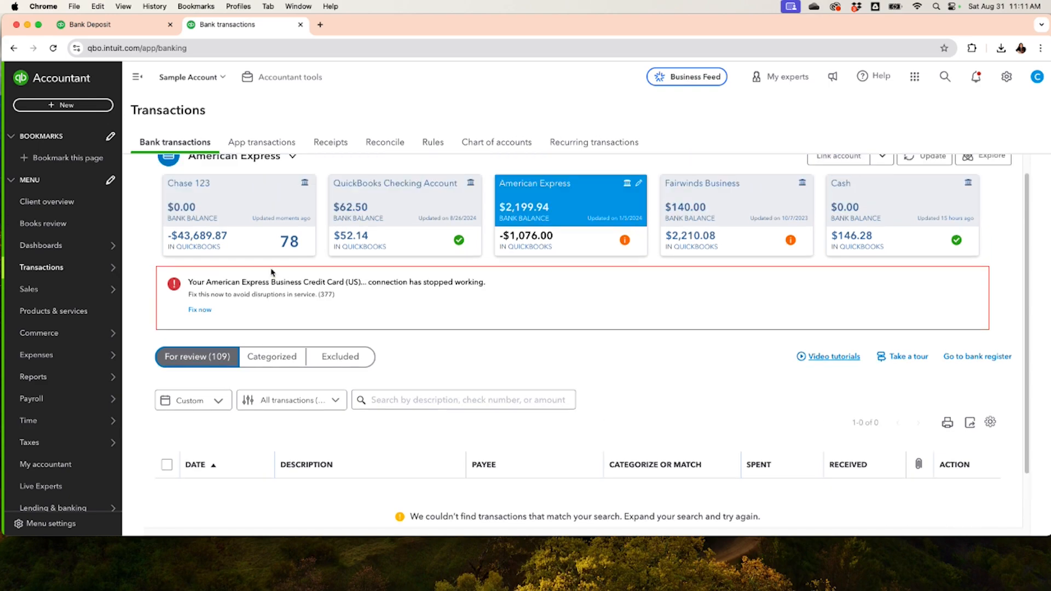
{"action": "left_click", "coordinate": [258, 253]}
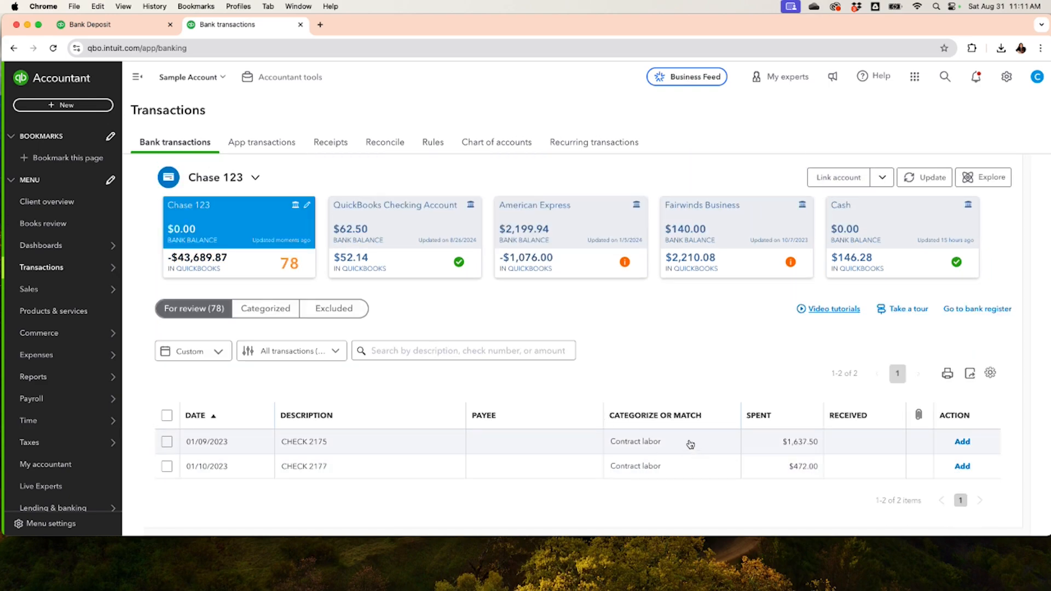
Match the 01/09/2023 CHECK 2175 bank transaction of $1,637.50 to recorded check 2175, filtering the possible matches to Checks
{"action": "left_click", "coordinate": [804, 446]}
{"action": "scroll", "coordinate": [788, 460], "scroll_direction": "down", "scroll_amount": 5}
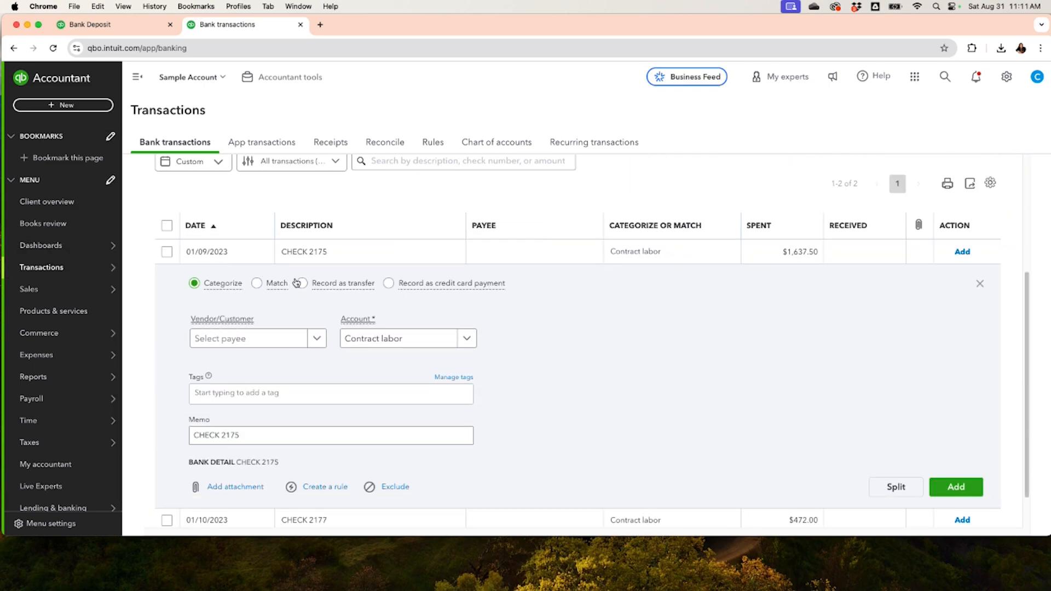
{"action": "left_click", "coordinate": [258, 283]}
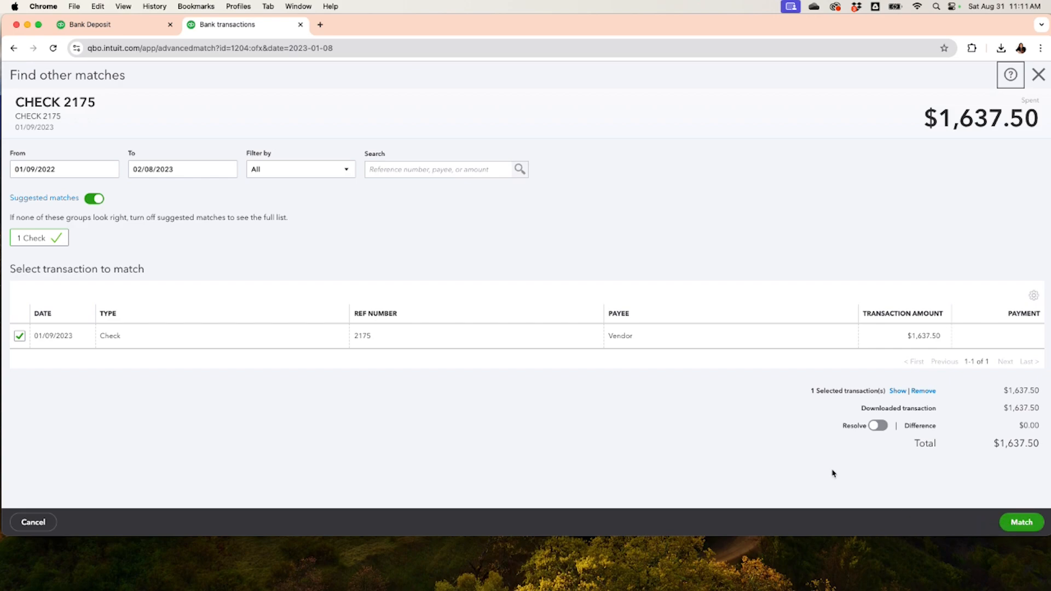
{"action": "left_click", "coordinate": [353, 172]}
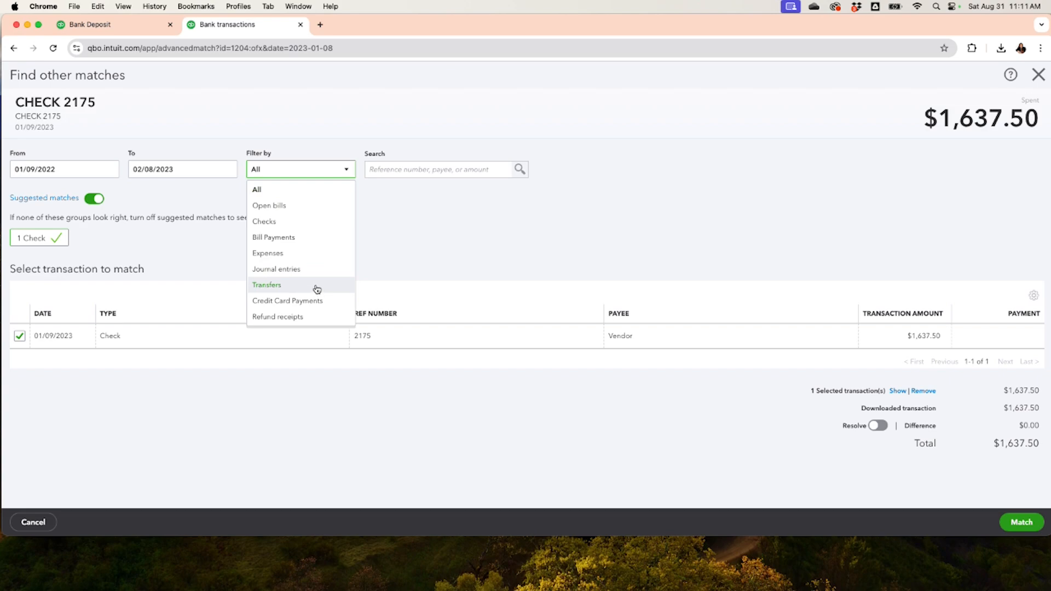
{"action": "left_click", "coordinate": [446, 241]}
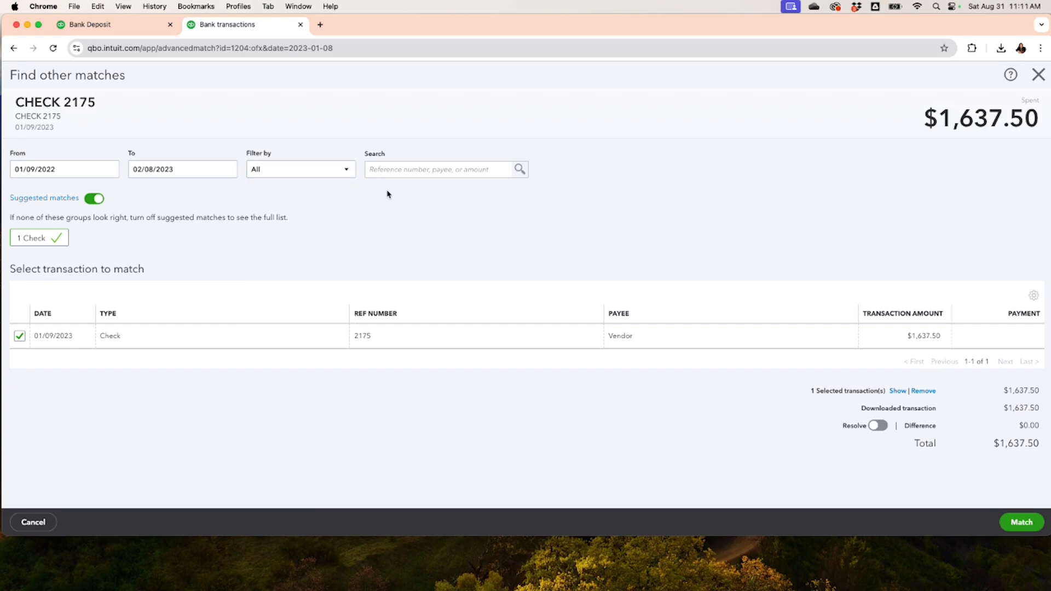
{"action": "left_click", "coordinate": [352, 174]}
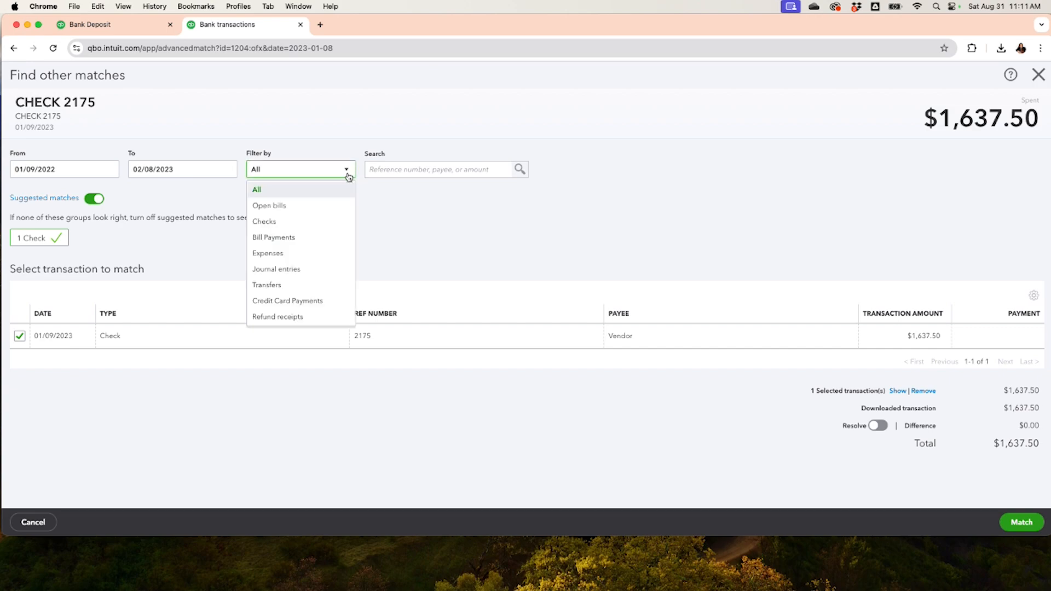
{"action": "left_click", "coordinate": [289, 226]}
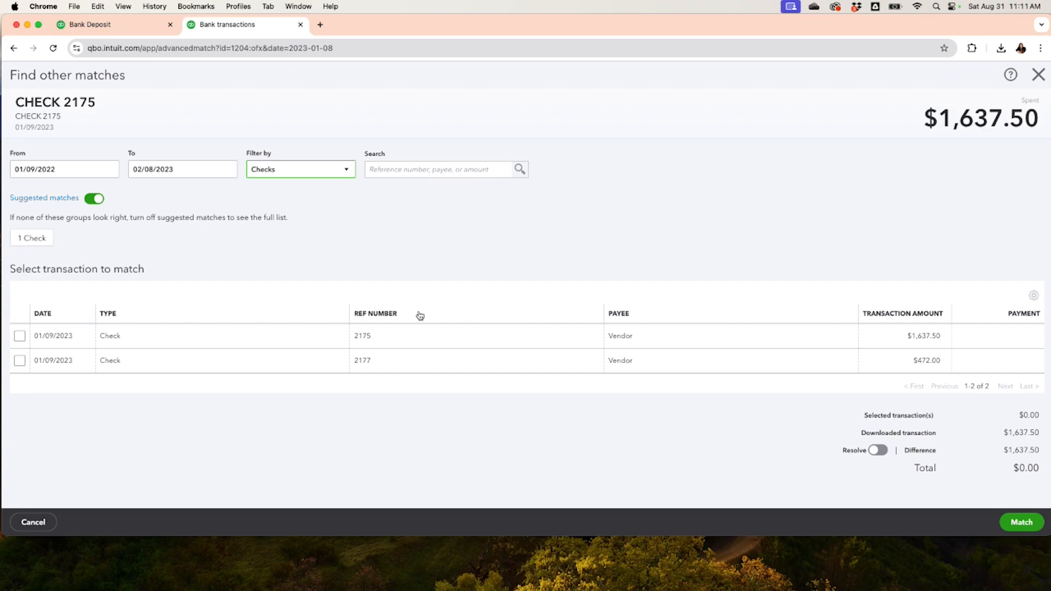
{"action": "left_click", "coordinate": [19, 336]}
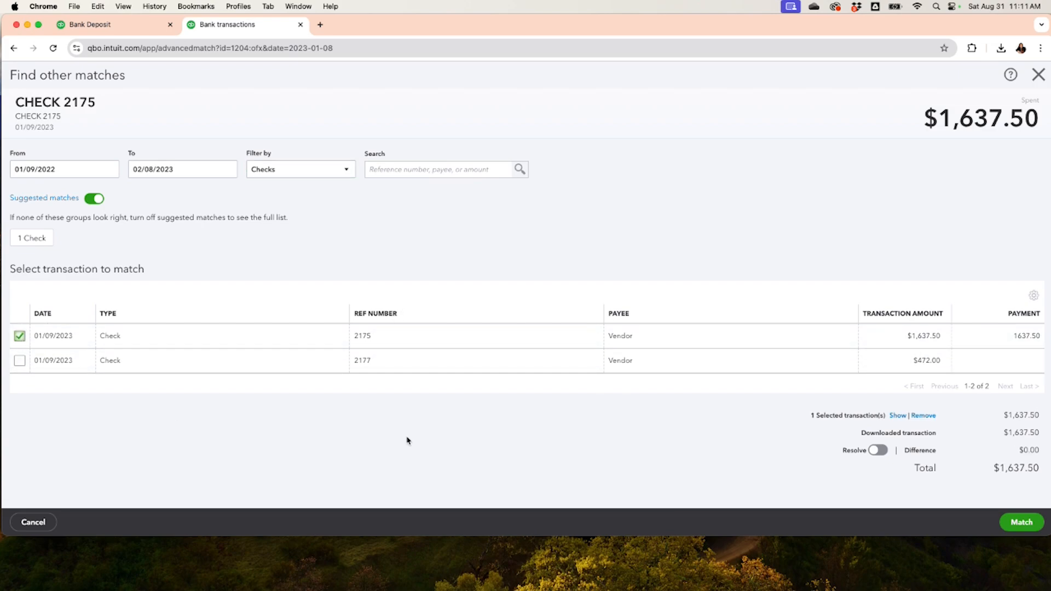
{"action": "left_click", "coordinate": [1019, 523]}
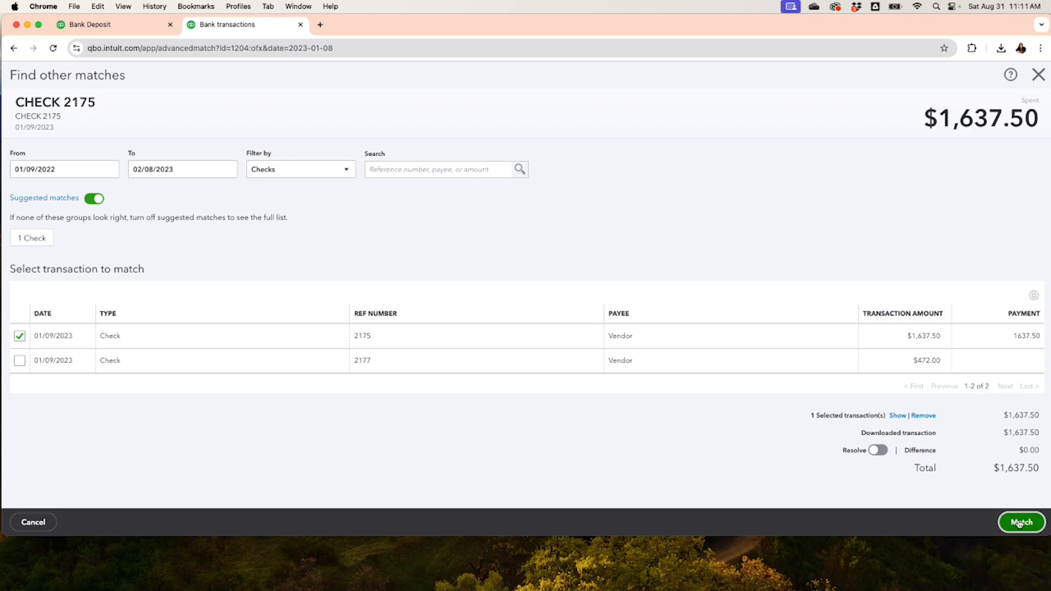
Match the 01/10/2023 CHECK 2177 bank transaction of $472.00 to recorded check 2177
{"action": "scroll", "coordinate": [944, 449], "scroll_direction": "down", "scroll_amount": 3}
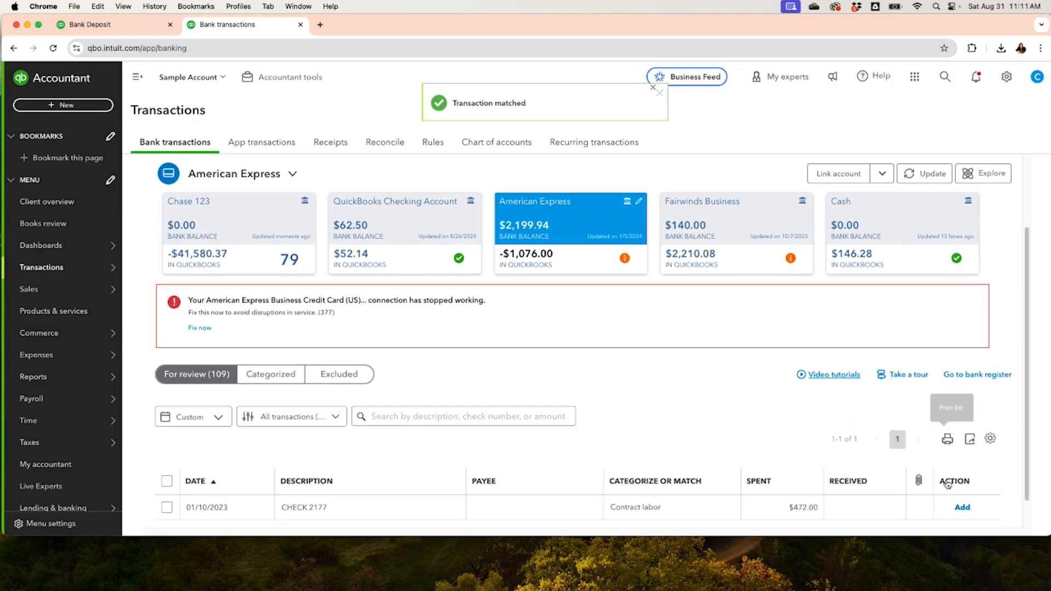
{"action": "left_click", "coordinate": [803, 482]}
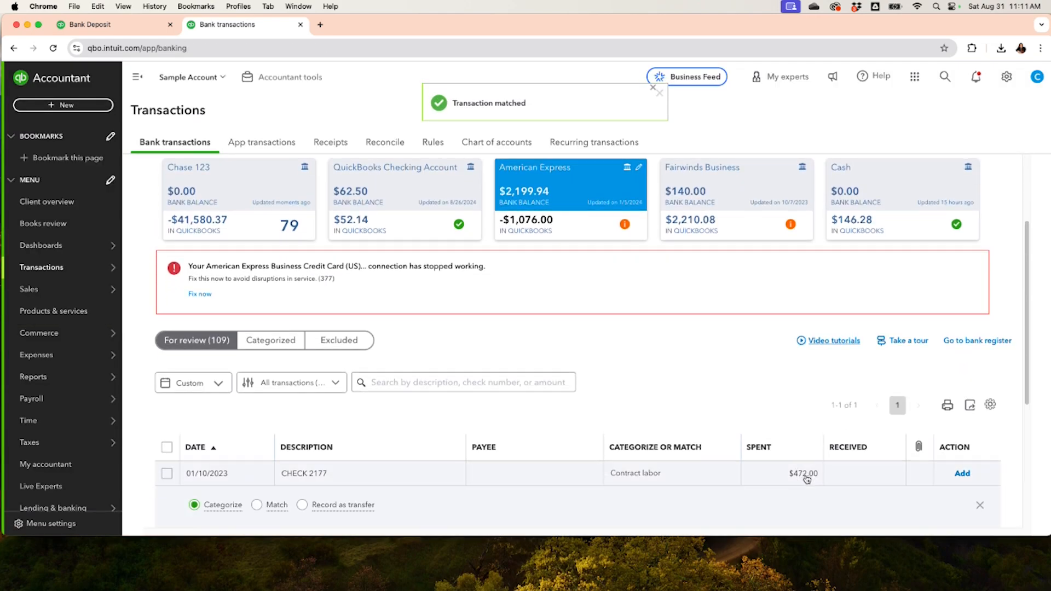
{"action": "left_click", "coordinate": [256, 399]}
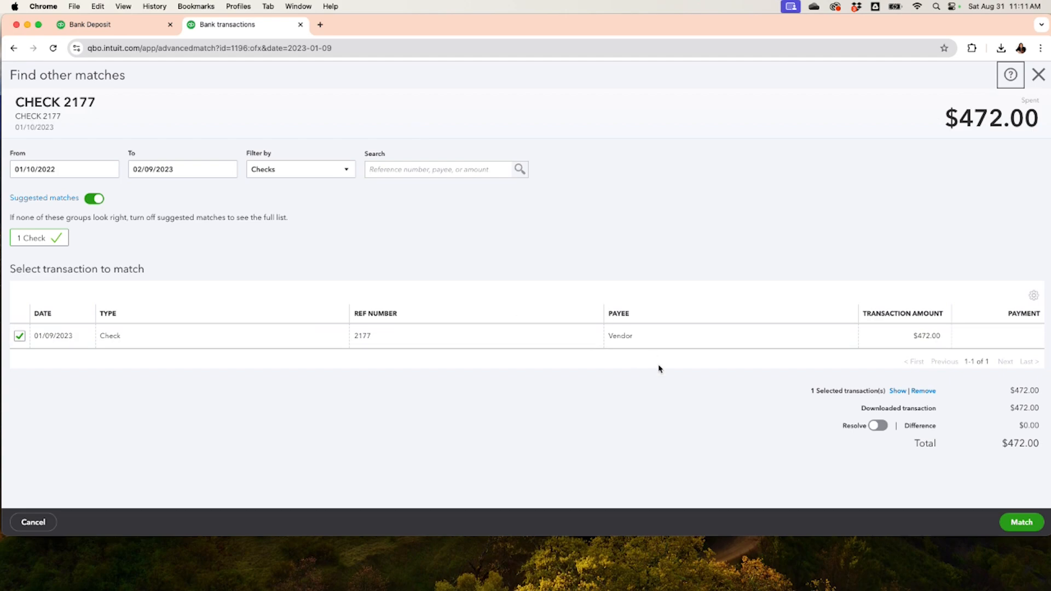
{"action": "left_click", "coordinate": [1020, 521]}
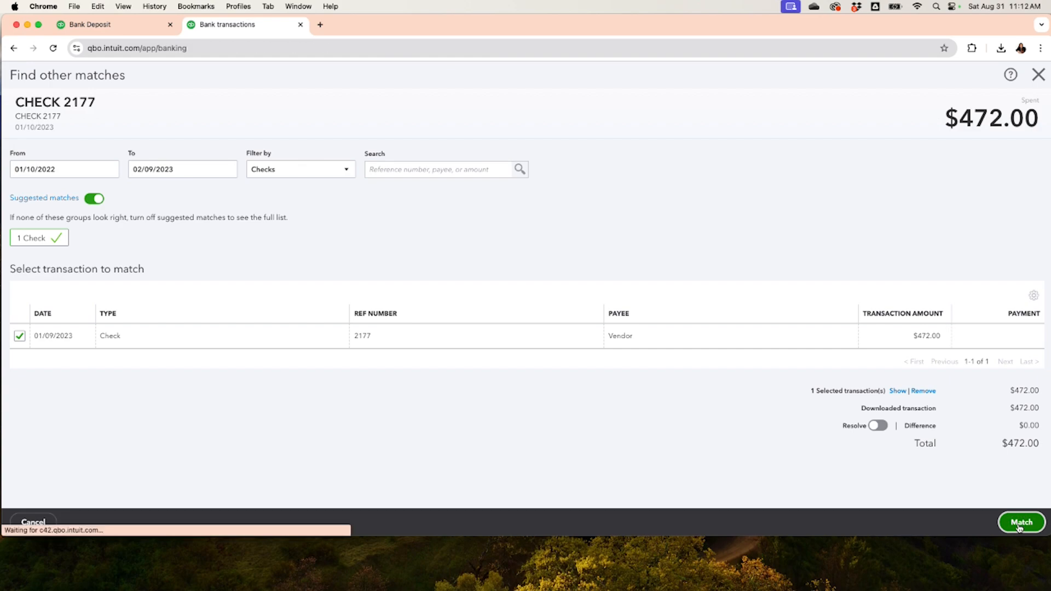
Reload the Chase 123 reconciliation by way of its bank register and finish the reconciliation
{"action": "scroll", "coordinate": [798, 448], "scroll_direction": "down", "scroll_amount": 3}
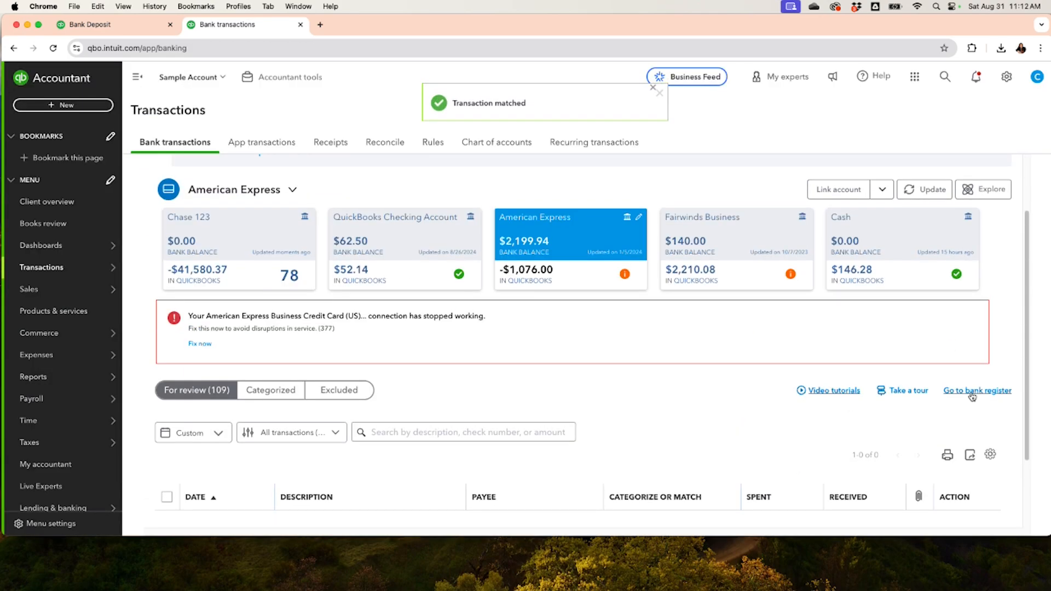
{"action": "left_click", "coordinate": [972, 392]}
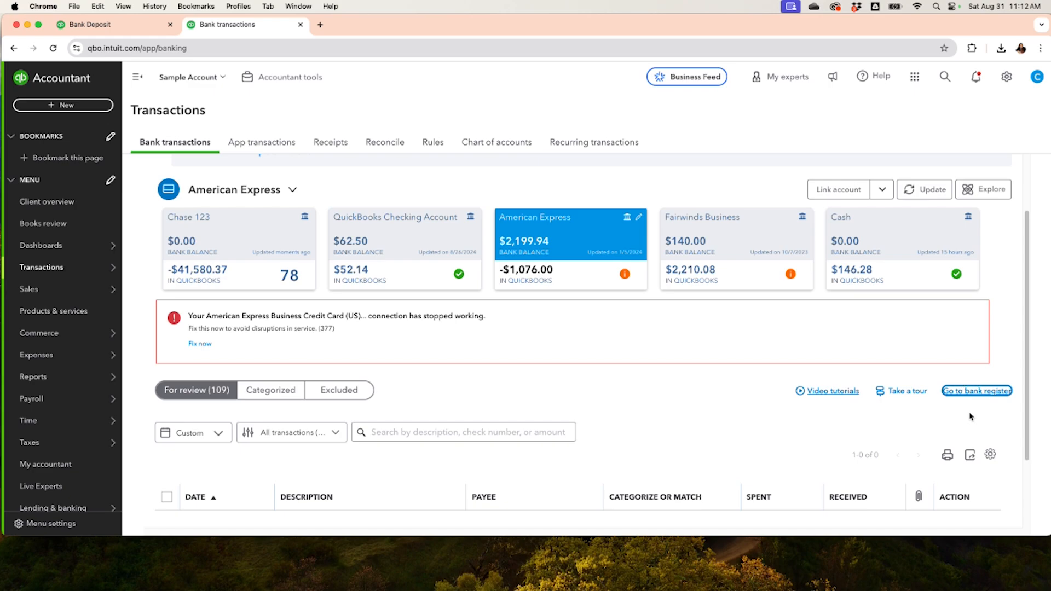
{"action": "left_click", "coordinate": [133, 29]}
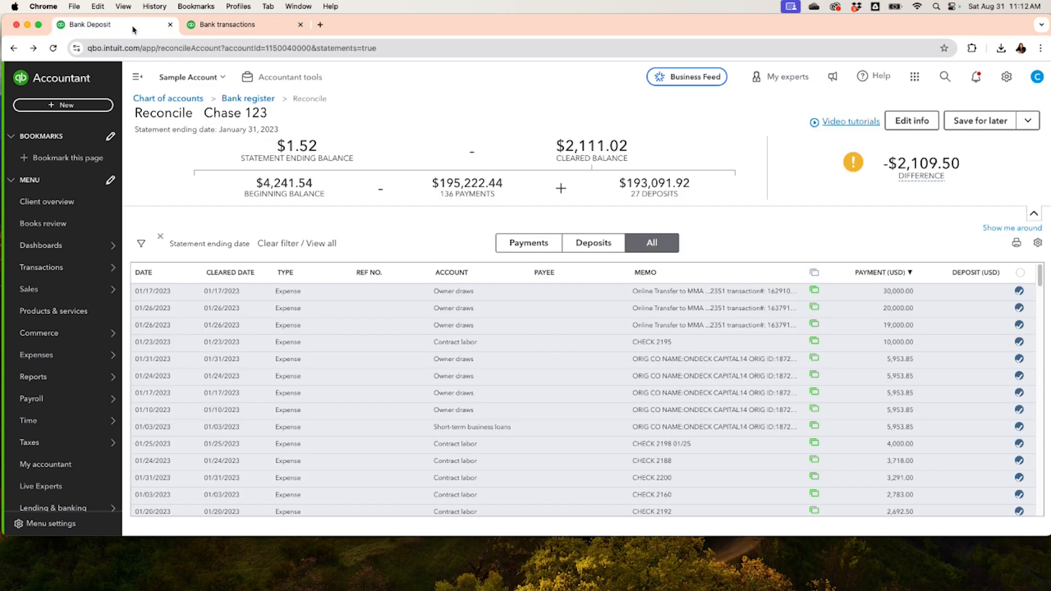
{"action": "left_click", "coordinate": [264, 100]}
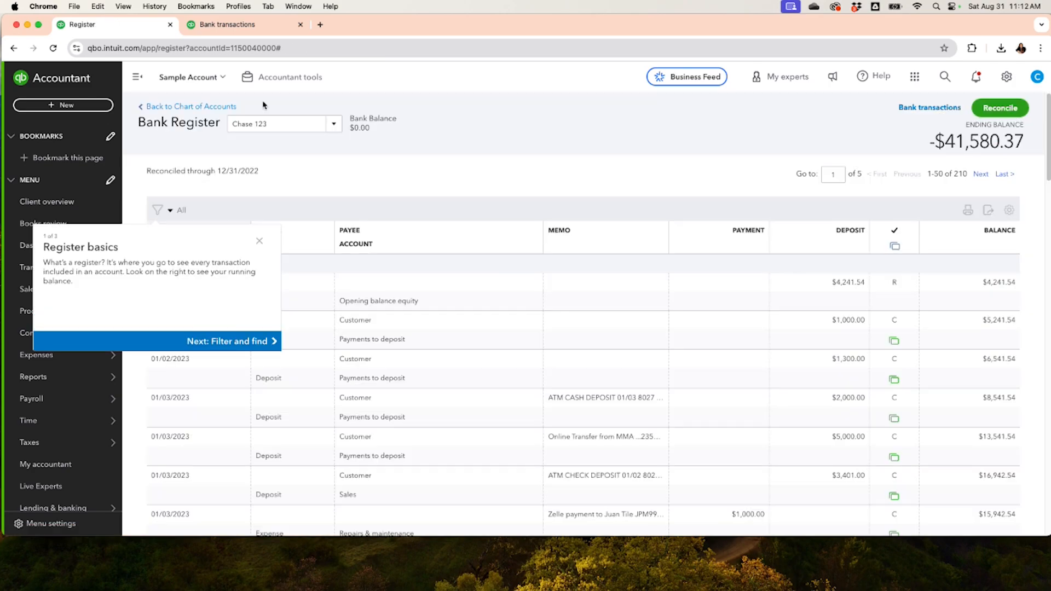
{"action": "left_click", "coordinate": [1001, 108]}
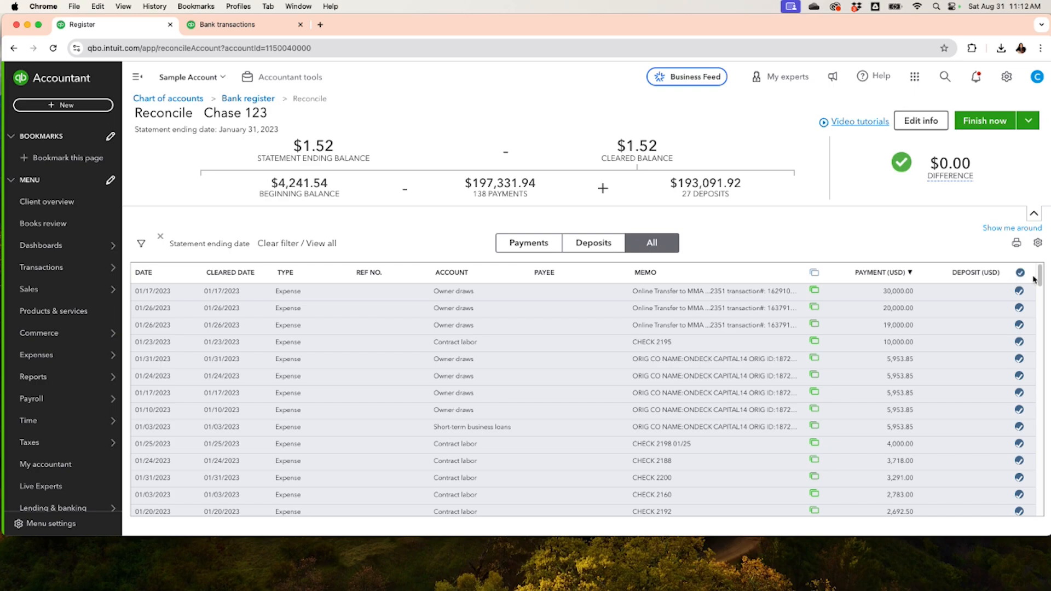
{"action": "left_click_drag", "start_coordinate": [1038, 276], "coordinate": [855, 127]}
{"action": "left_click", "coordinate": [961, 124]}
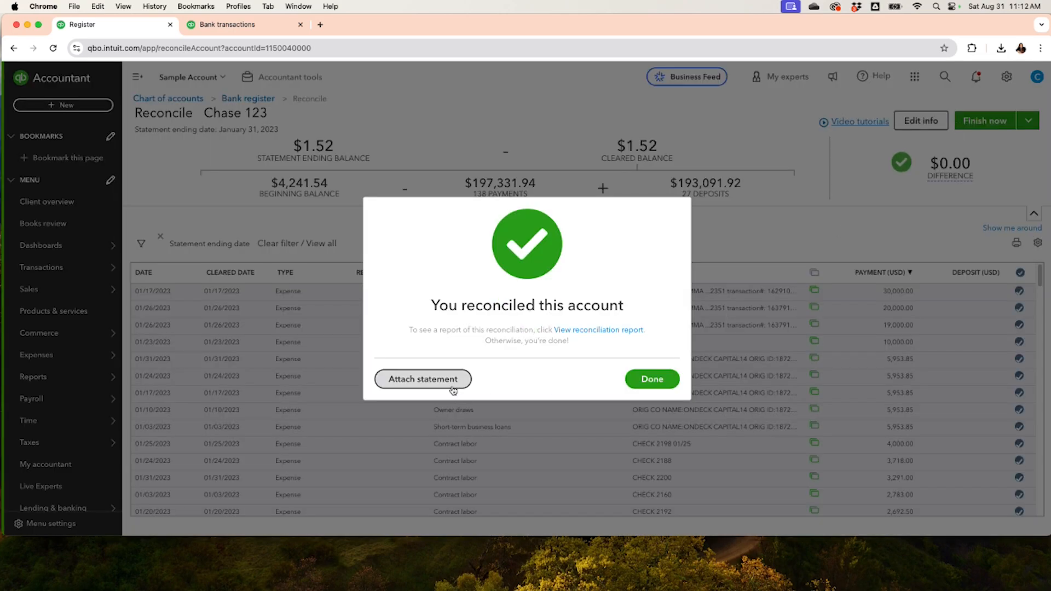
Show all dates in the Chase 123 reconciliation history and attach the downloaded January statement PDF to the 01/31/2023 reconciliation
{"action": "left_click", "coordinate": [453, 390]}
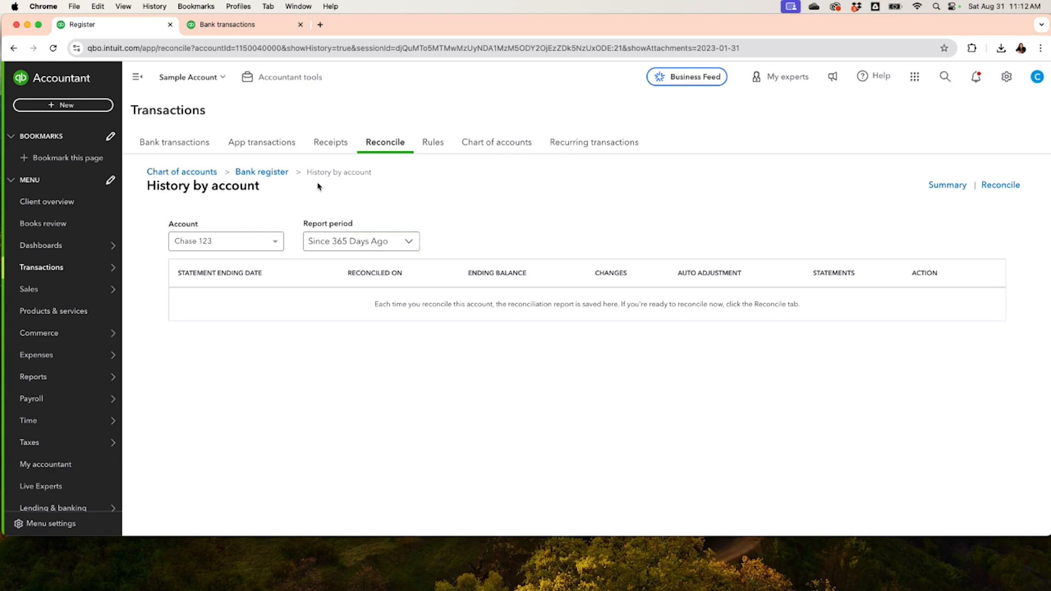
{"action": "left_click", "coordinate": [408, 244]}
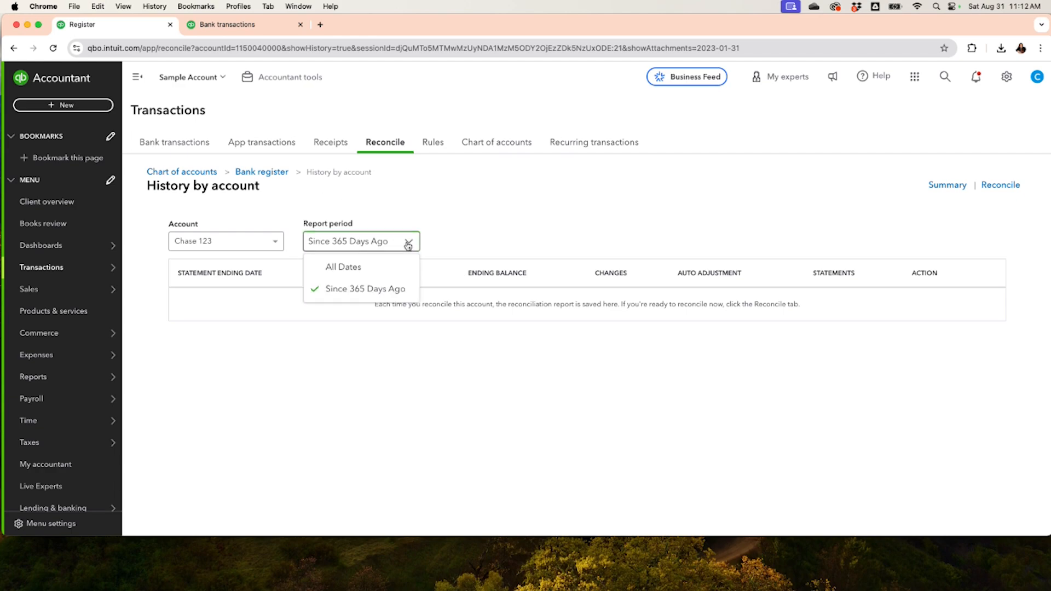
{"action": "left_click", "coordinate": [336, 267]}
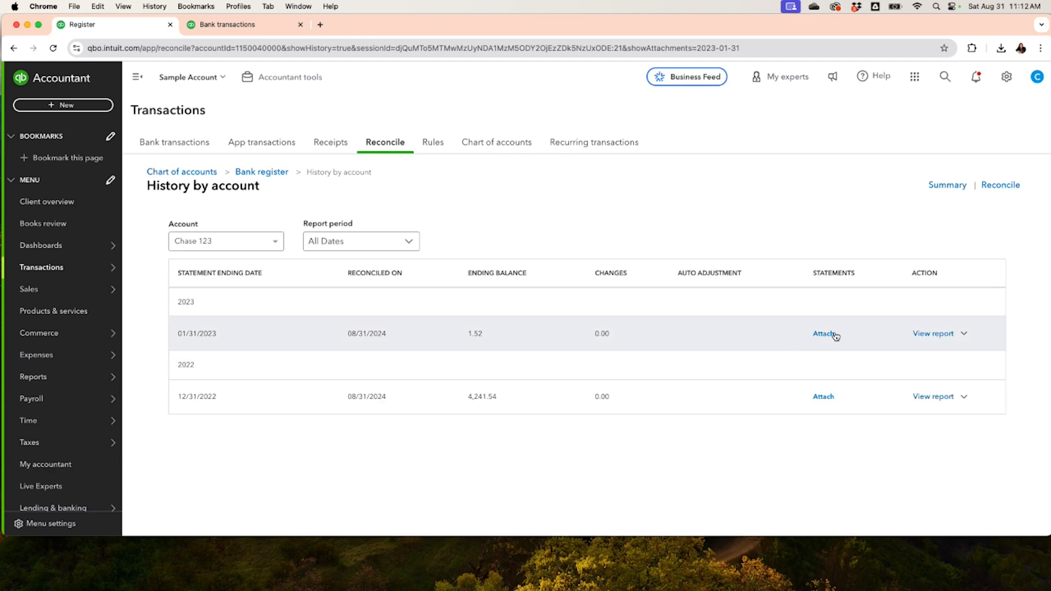
{"action": "left_click", "coordinate": [824, 334]}
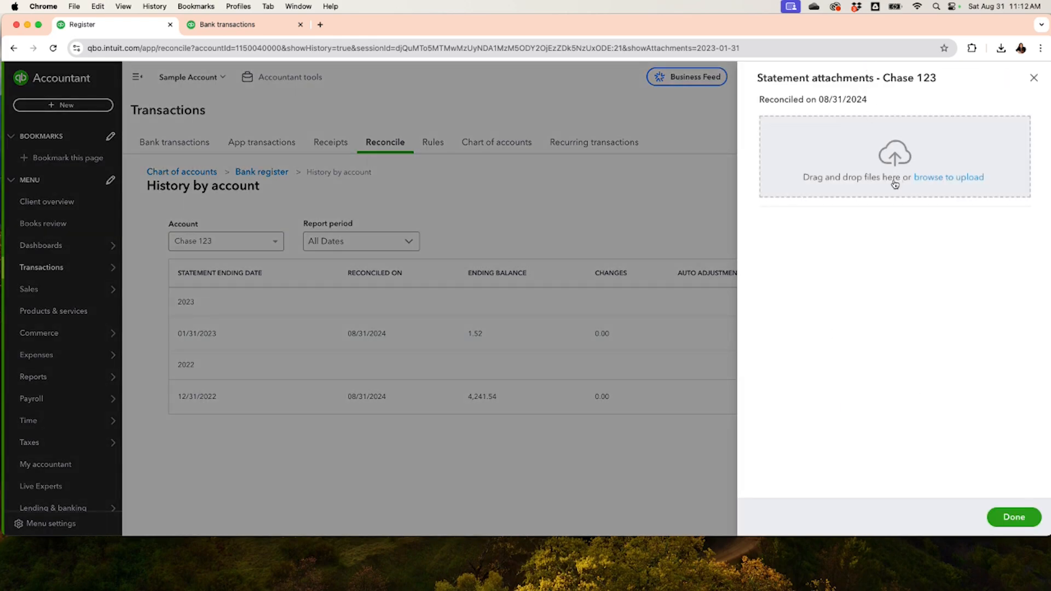
{"action": "left_click", "coordinate": [999, 51]}
{"action": "left_click_drag", "start_coordinate": [894, 105], "coordinate": [806, 178]}
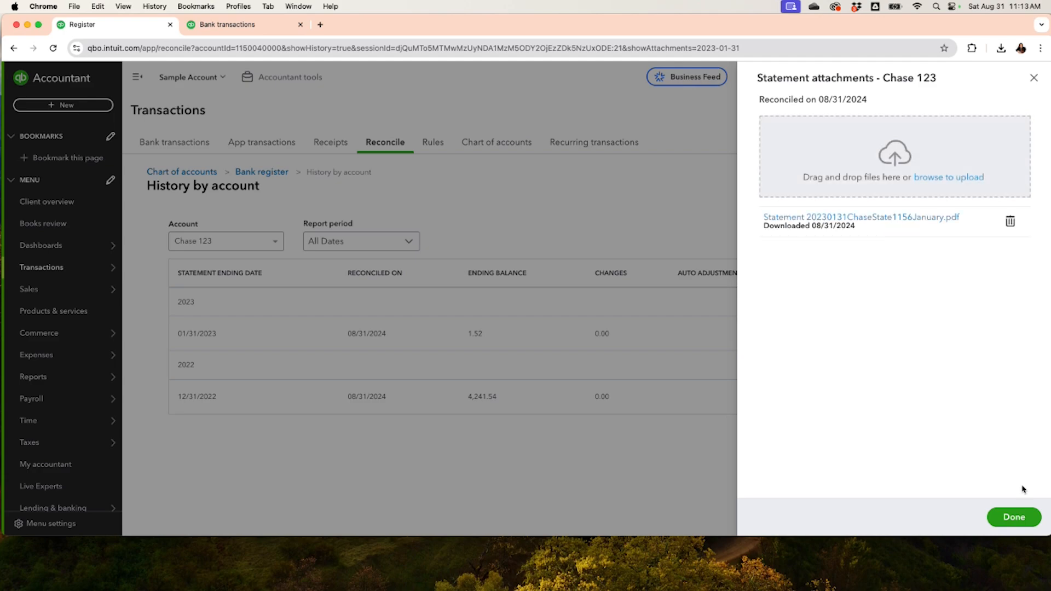
{"action": "left_click", "coordinate": [1014, 517]}
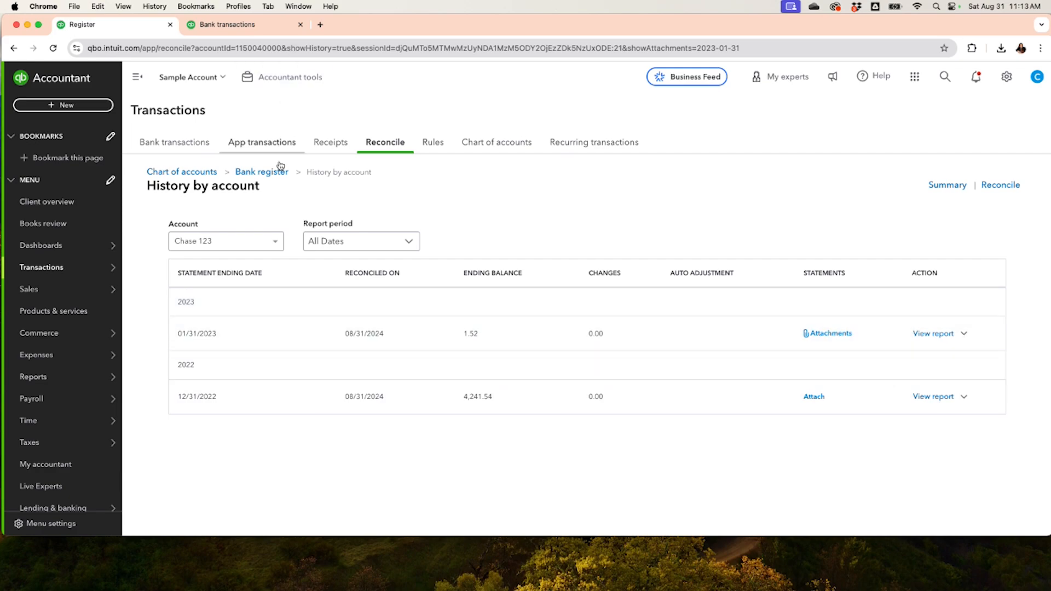
Open the Chase 123 bank register and check the reconcile status of its January transactions
{"action": "left_click", "coordinate": [262, 172]}
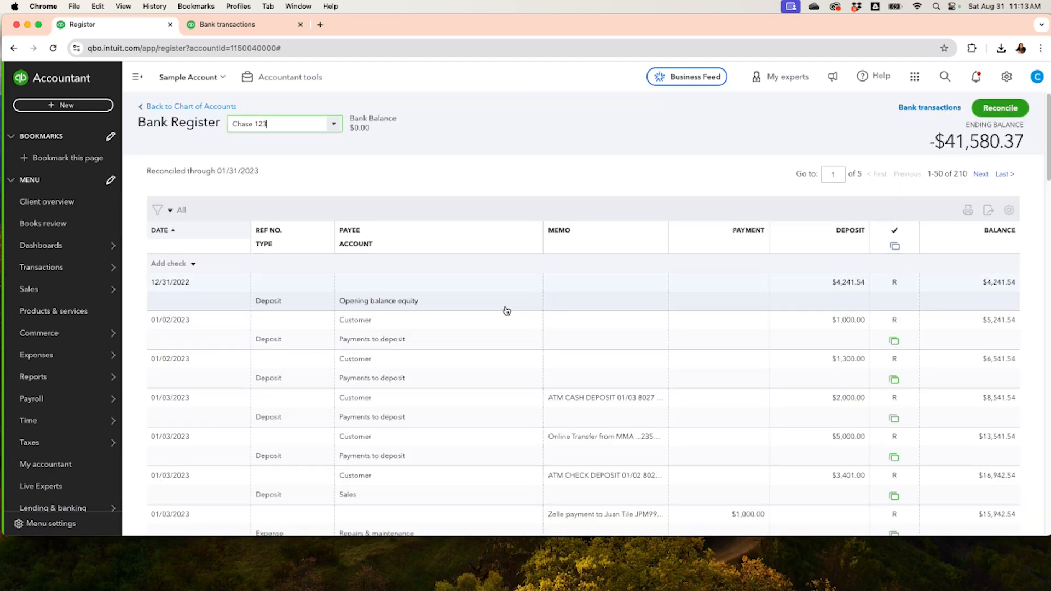
{"action": "scroll", "coordinate": [506, 310], "scroll_direction": "down", "scroll_amount": 1}
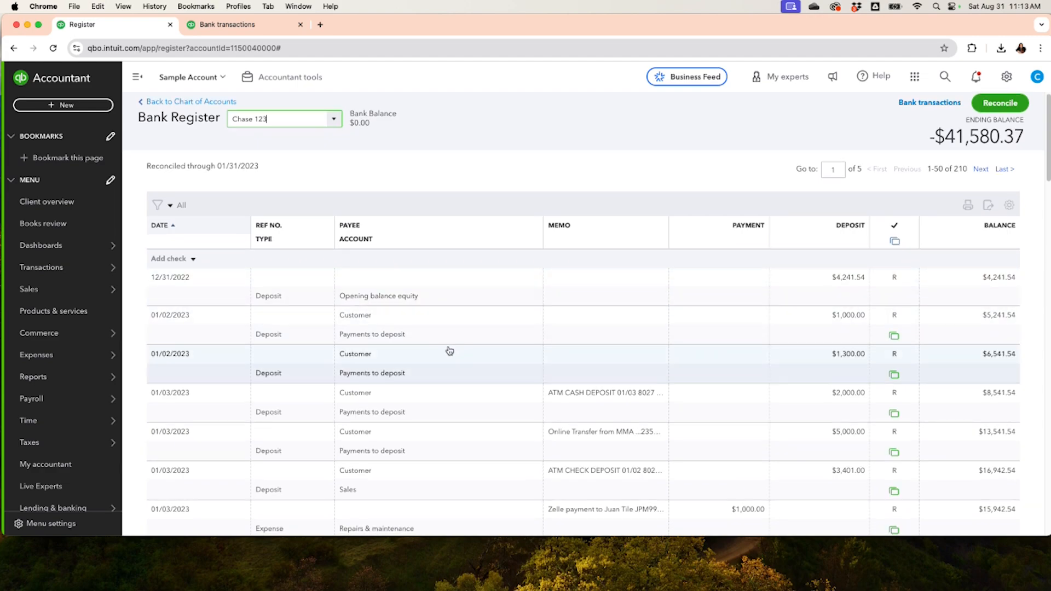
{"action": "scroll", "coordinate": [449, 351], "scroll_direction": "down", "scroll_amount": 3}
{"action": "scroll", "coordinate": [446, 347], "scroll_direction": "up", "scroll_amount": 5}
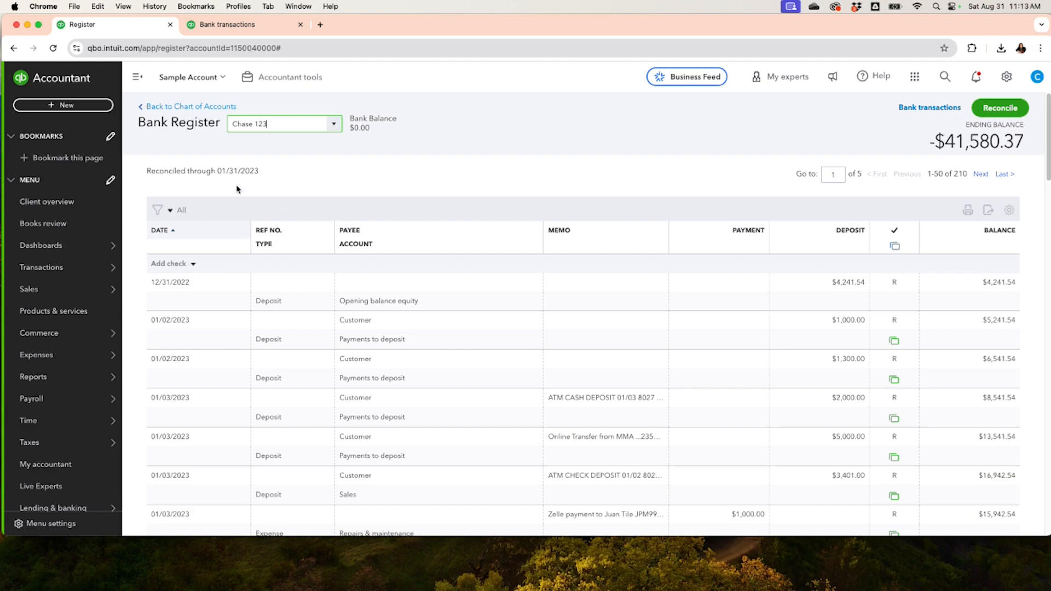
In the bank register's filter, set the start date to 01/01/2023
{"action": "left_click", "coordinate": [167, 212]}
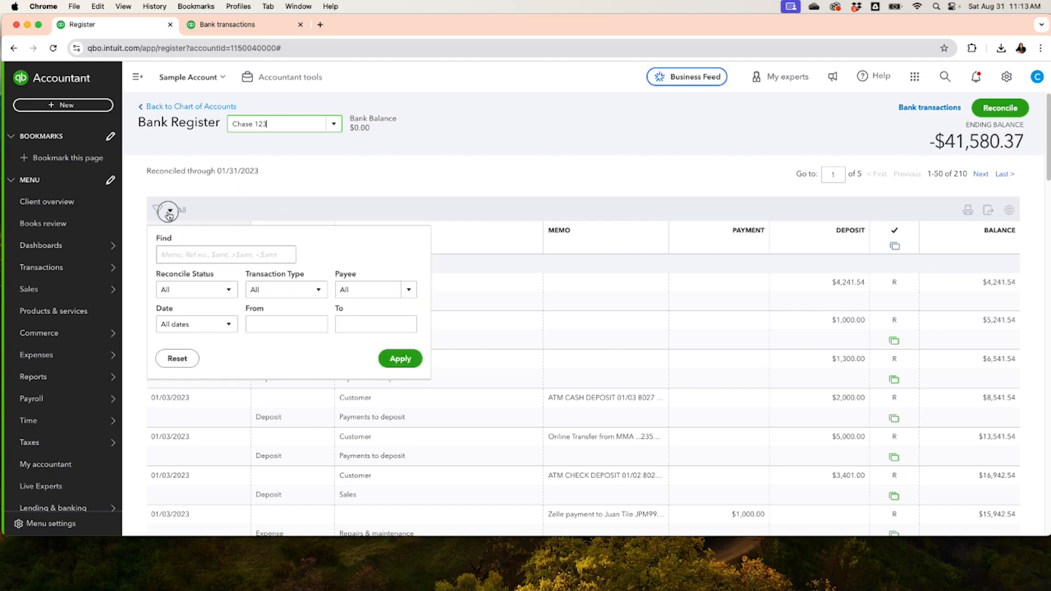
{"action": "left_click", "coordinate": [315, 324]}
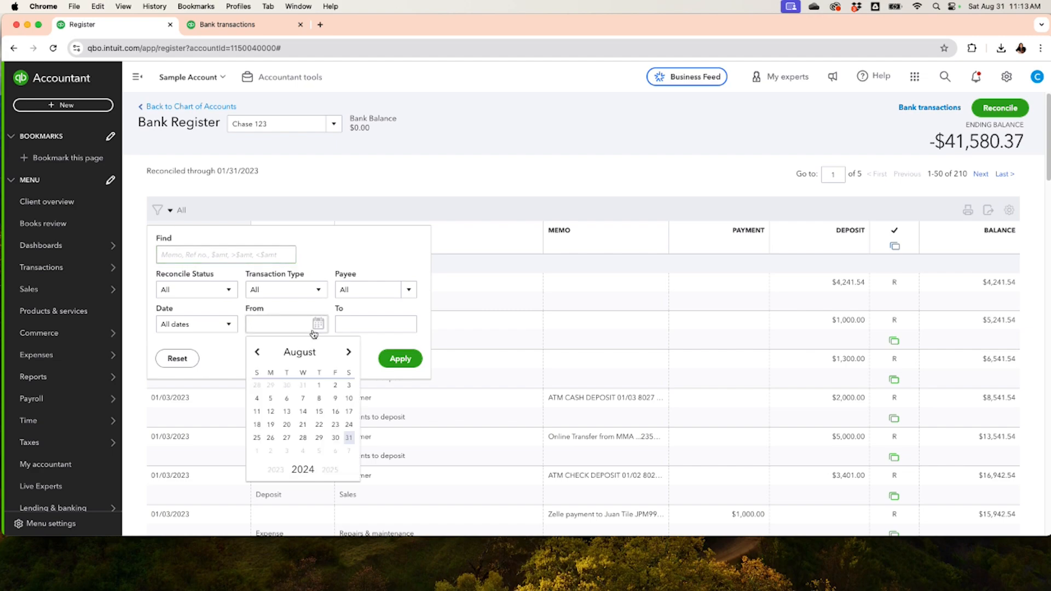
{"action": "left_click", "coordinate": [275, 470]}
{"action": "left_click", "coordinate": [257, 353]}
{"action": "left_click", "coordinate": [256, 353]}
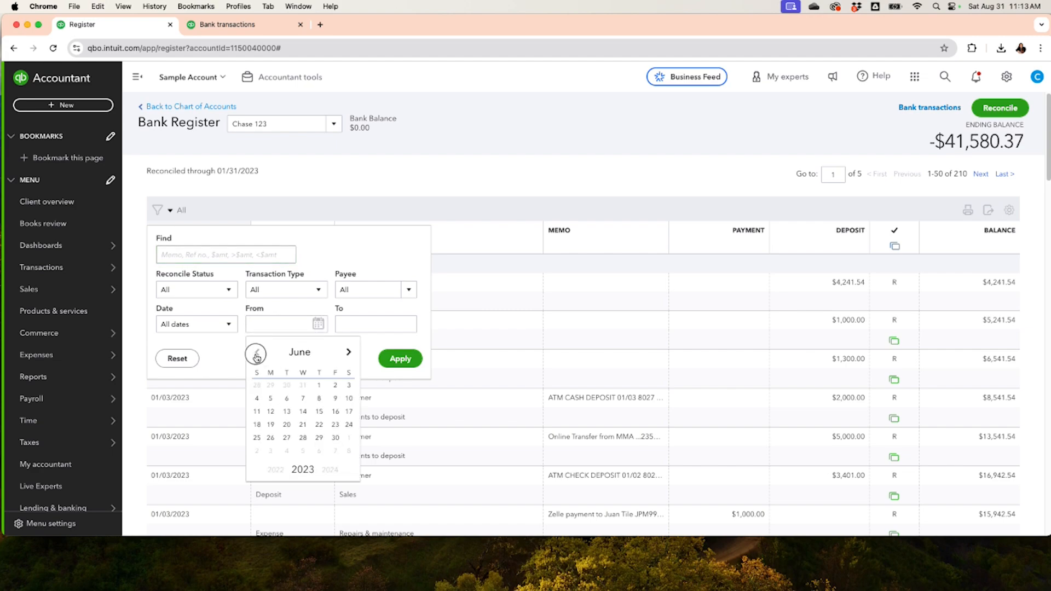
{"action": "left_click", "coordinate": [257, 353]}
{"action": "left_click", "coordinate": [256, 353]}
{"action": "left_click", "coordinate": [257, 353]}
{"action": "left_click", "coordinate": [257, 353]}
{"action": "left_click", "coordinate": [257, 353]}
{"action": "left_click", "coordinate": [257, 355]}
{"action": "left_click", "coordinate": [347, 355]}
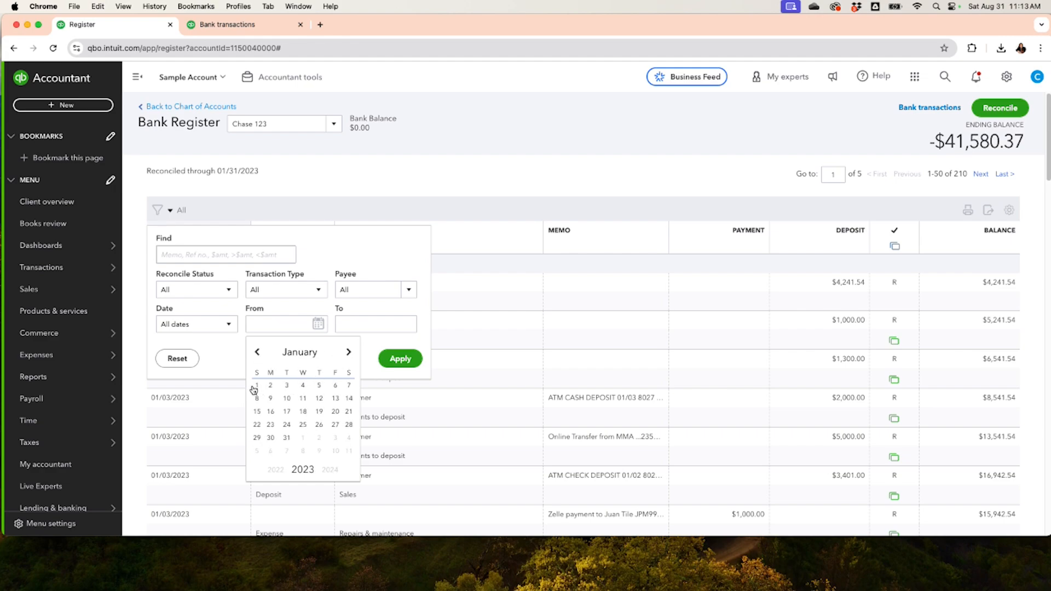
{"action": "left_click", "coordinate": [257, 385]}
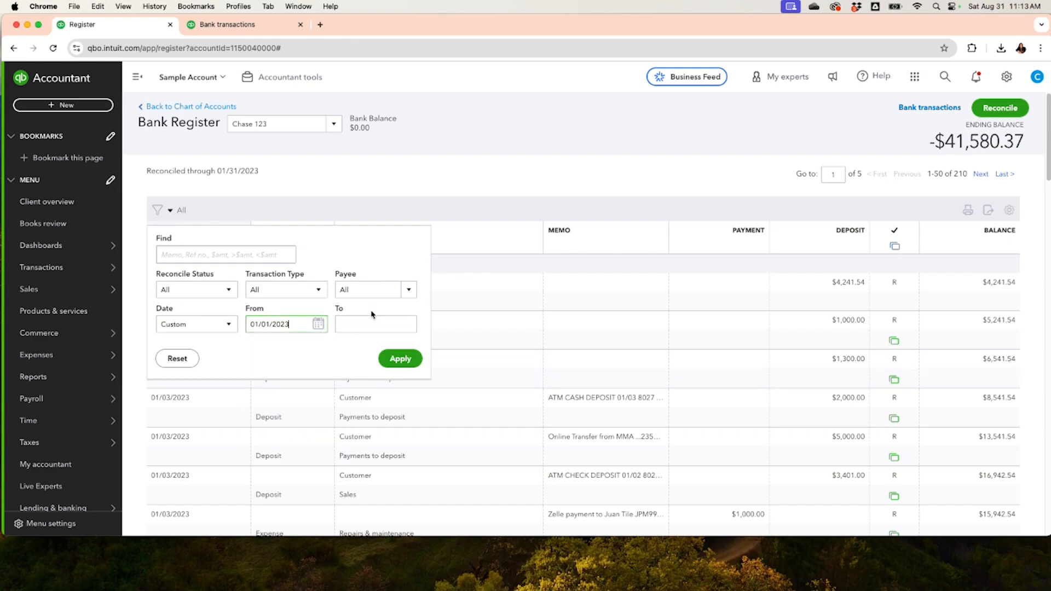
Set the register filter's end date to 01/31/2023 and apply the filter
{"action": "left_click", "coordinate": [405, 329]}
{"action": "left_click", "coordinate": [366, 470]}
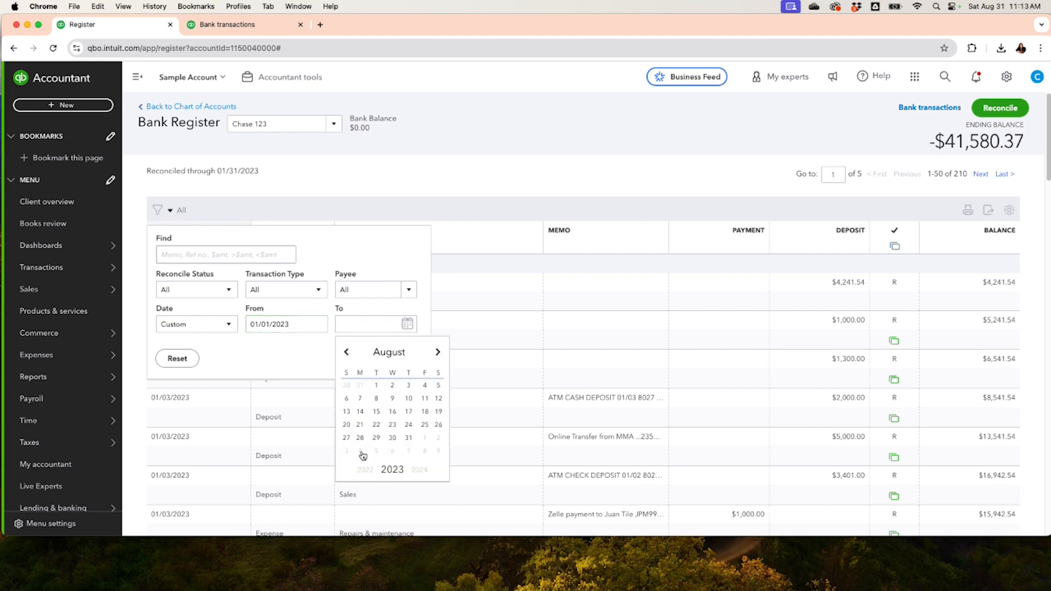
{"action": "left_click", "coordinate": [346, 353]}
{"action": "left_click", "coordinate": [346, 356]}
{"action": "left_click", "coordinate": [345, 356]}
{"action": "left_click", "coordinate": [345, 356]}
{"action": "left_click", "coordinate": [345, 356]}
{"action": "left_click", "coordinate": [345, 356]}
{"action": "left_click", "coordinate": [346, 356]}
{"action": "left_click", "coordinate": [376, 437]}
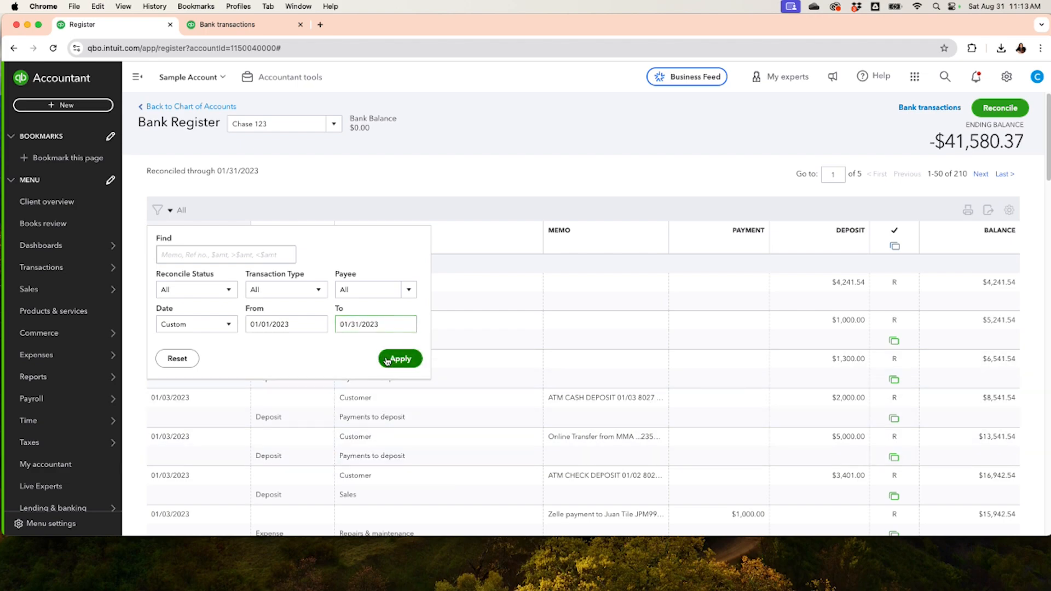
{"action": "left_click", "coordinate": [400, 359]}
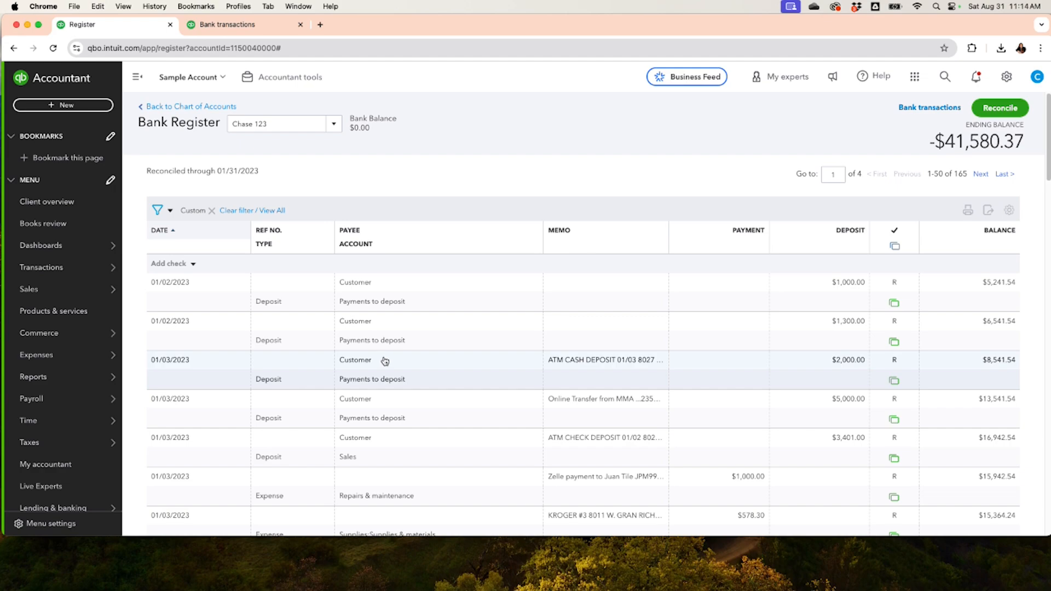
Examine the reconcile status of the January 2023 transactions on the first page of the Chase 123 register
{"action": "scroll", "coordinate": [383, 348], "scroll_direction": "down", "scroll_amount": 3}
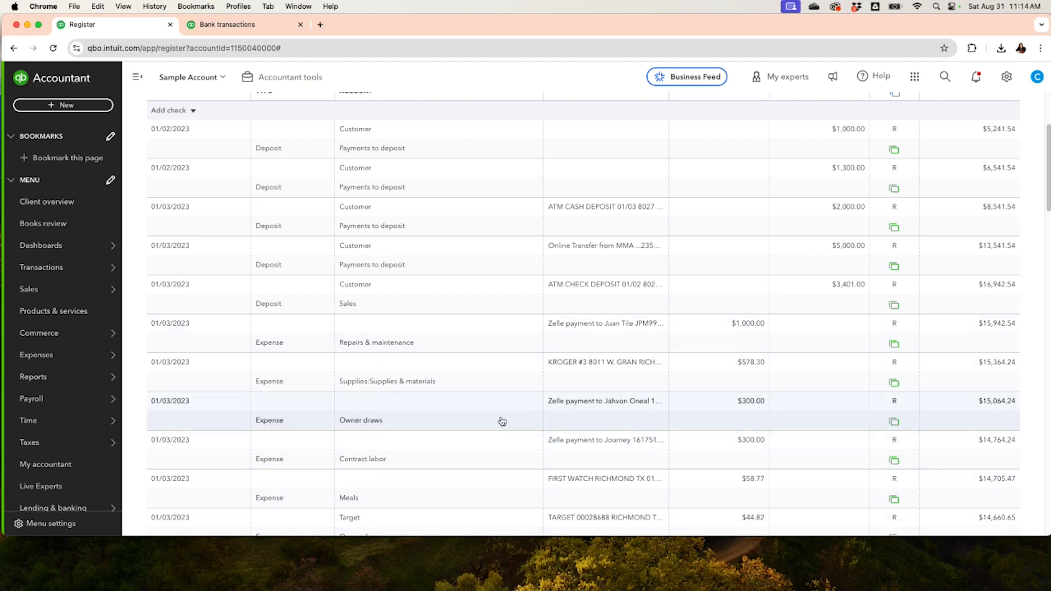
{"action": "scroll", "coordinate": [501, 420], "scroll_direction": "down", "scroll_amount": 1}
{"action": "scroll", "coordinate": [500, 417], "scroll_direction": "down", "scroll_amount": 8}
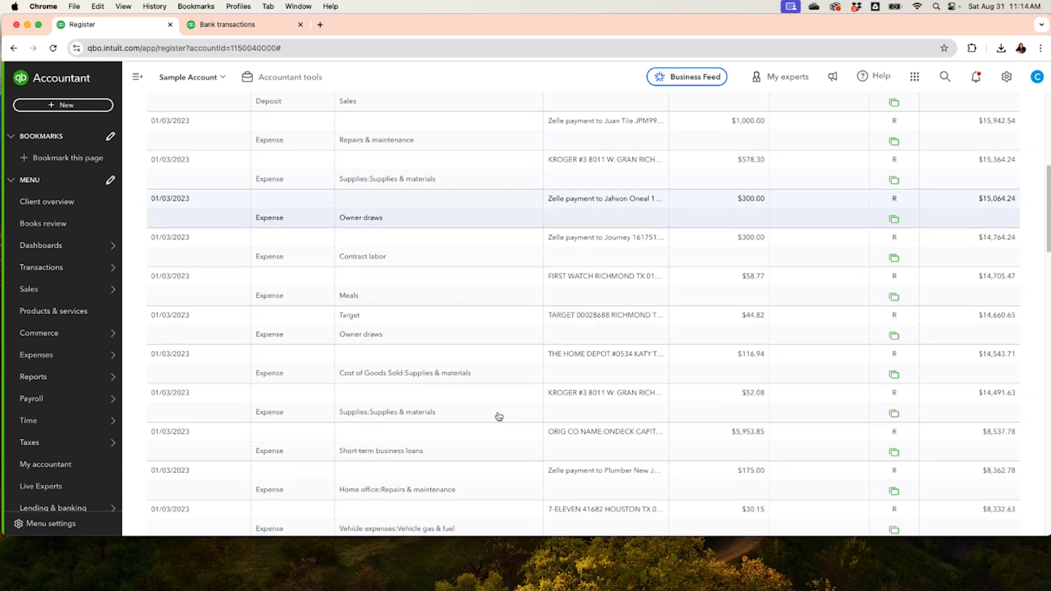
{"action": "scroll", "coordinate": [501, 417], "scroll_direction": "down", "scroll_amount": 2}
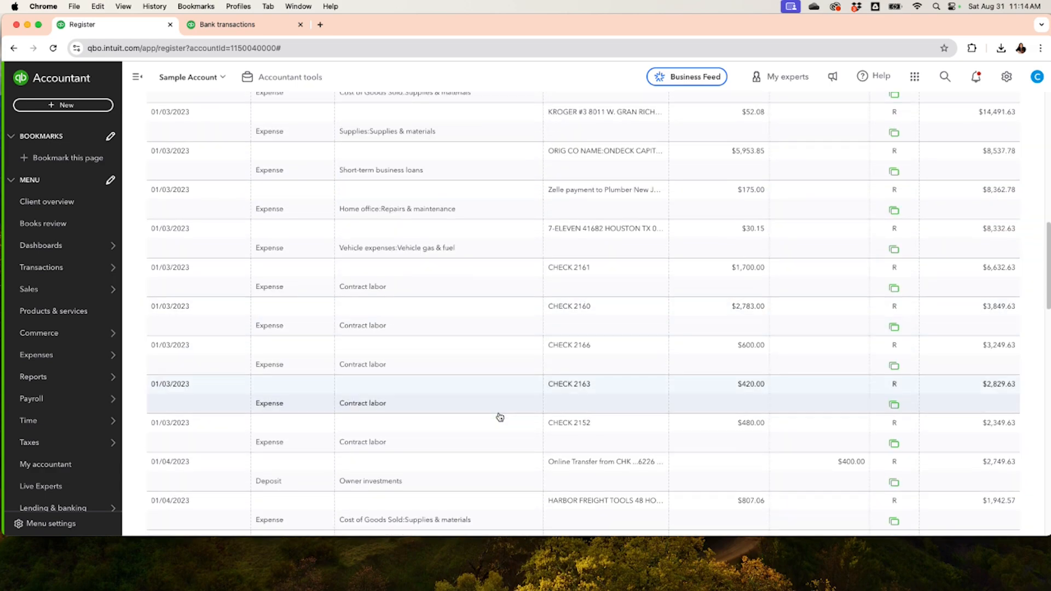
{"action": "scroll", "coordinate": [500, 418], "scroll_direction": "down", "scroll_amount": 20}
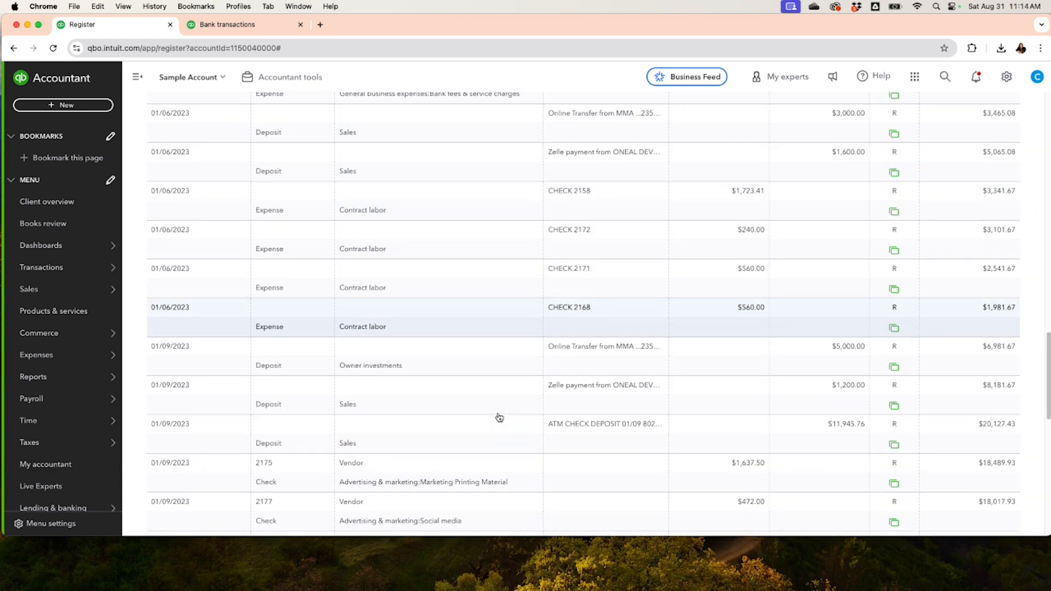
{"action": "scroll", "coordinate": [500, 418], "scroll_direction": "up", "scroll_amount": 4}
{"action": "scroll", "coordinate": [500, 418], "scroll_direction": "down", "scroll_amount": 5}
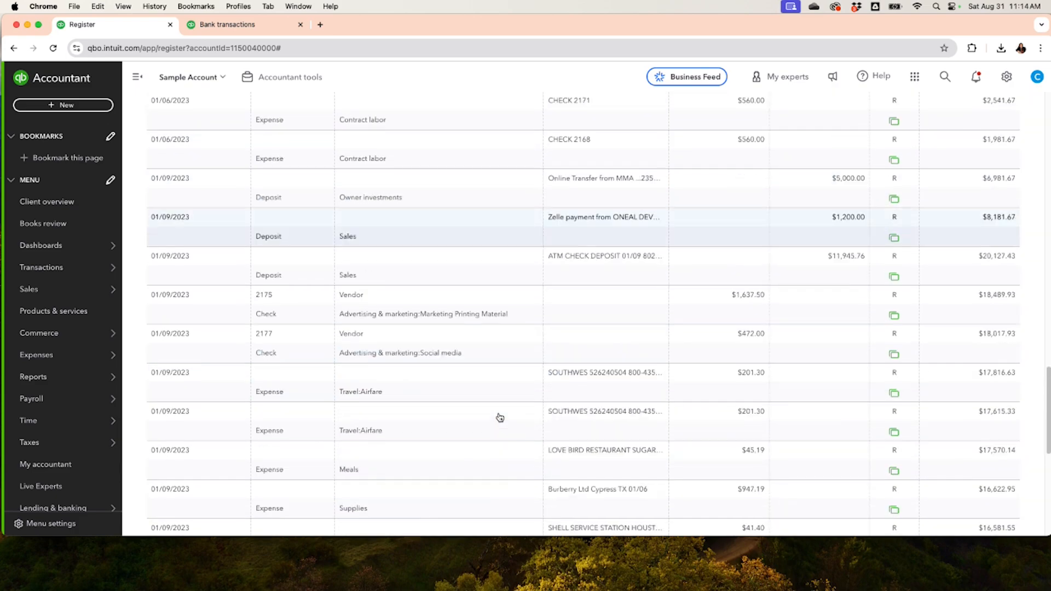
{"action": "scroll", "coordinate": [500, 417], "scroll_direction": "down", "scroll_amount": 7}
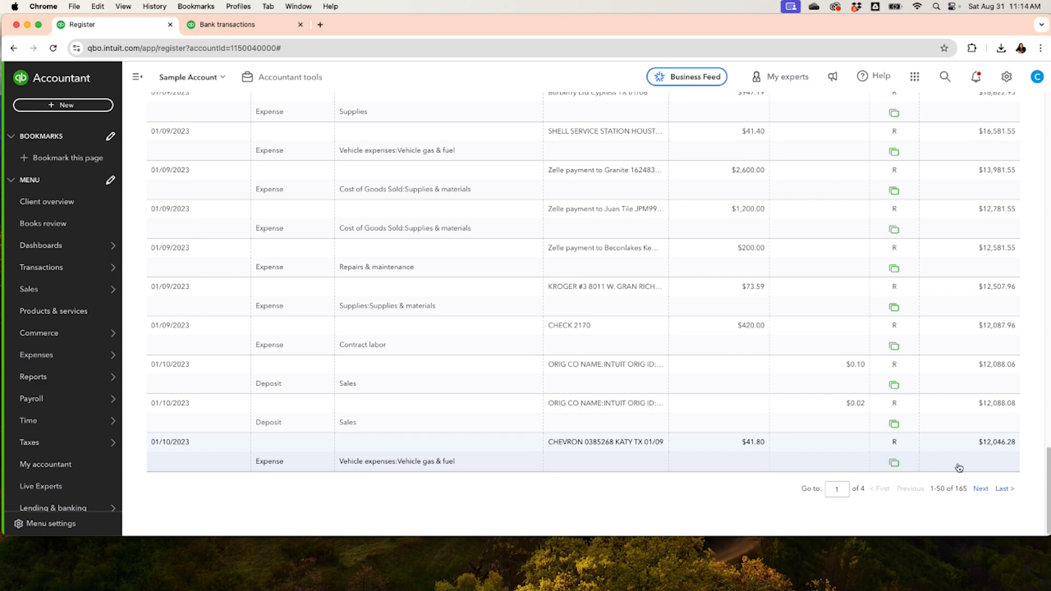
{"action": "scroll", "coordinate": [863, 374], "scroll_direction": "up", "scroll_amount": 6}
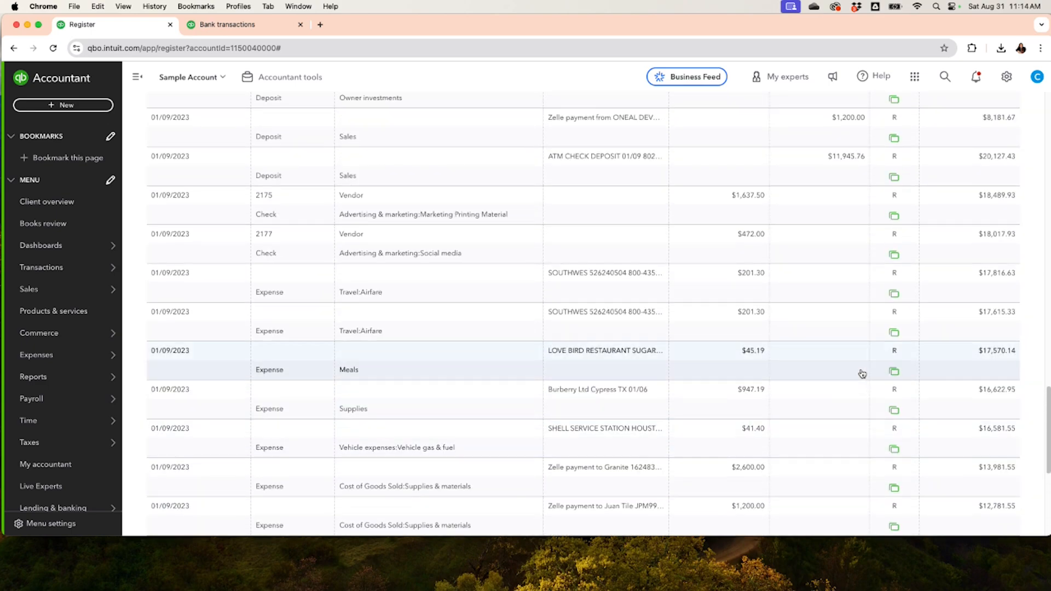
{"action": "scroll", "coordinate": [862, 374], "scroll_direction": "up", "scroll_amount": 3}
{"action": "scroll", "coordinate": [862, 379], "scroll_direction": "down", "scroll_amount": 10}
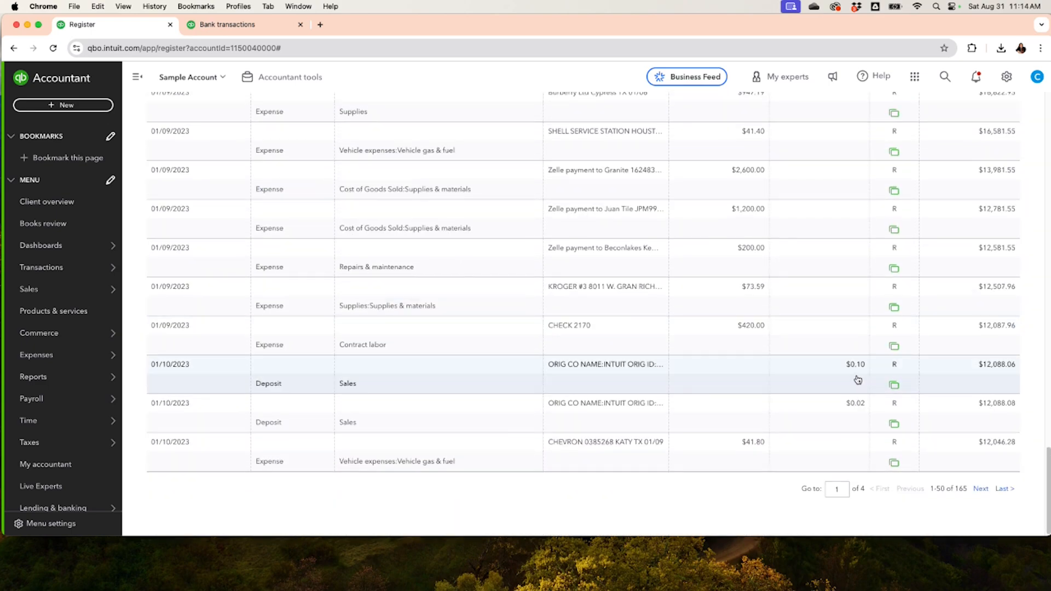
Go to page 2 of the filtered register and check that its transactions are marked as reconciled
{"action": "left_click", "coordinate": [980, 492]}
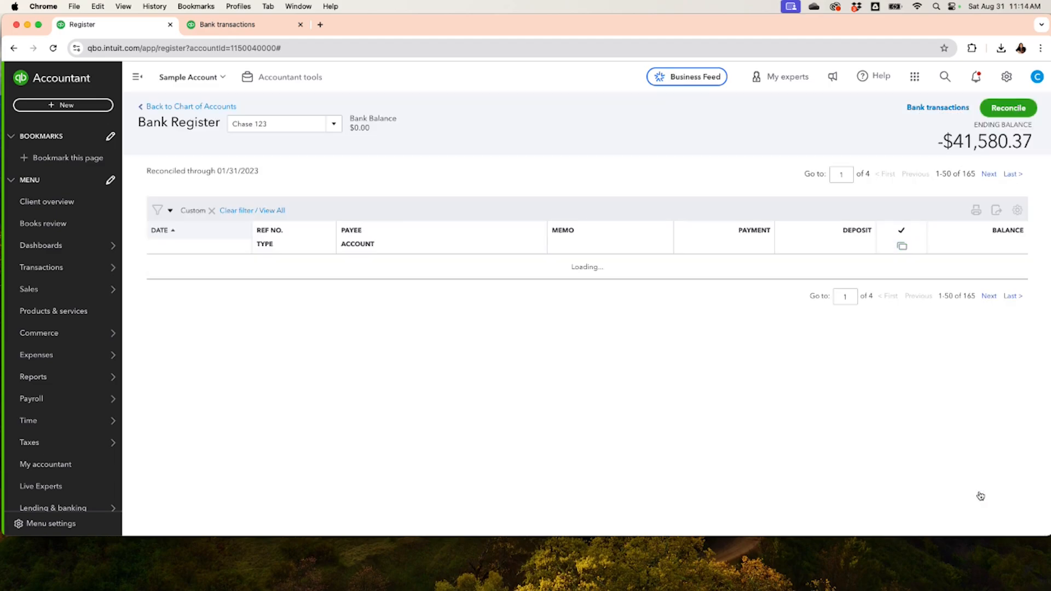
{"action": "scroll", "coordinate": [946, 471], "scroll_direction": "down", "scroll_amount": 2}
{"action": "scroll", "coordinate": [947, 471], "scroll_direction": "down", "scroll_amount": 15}
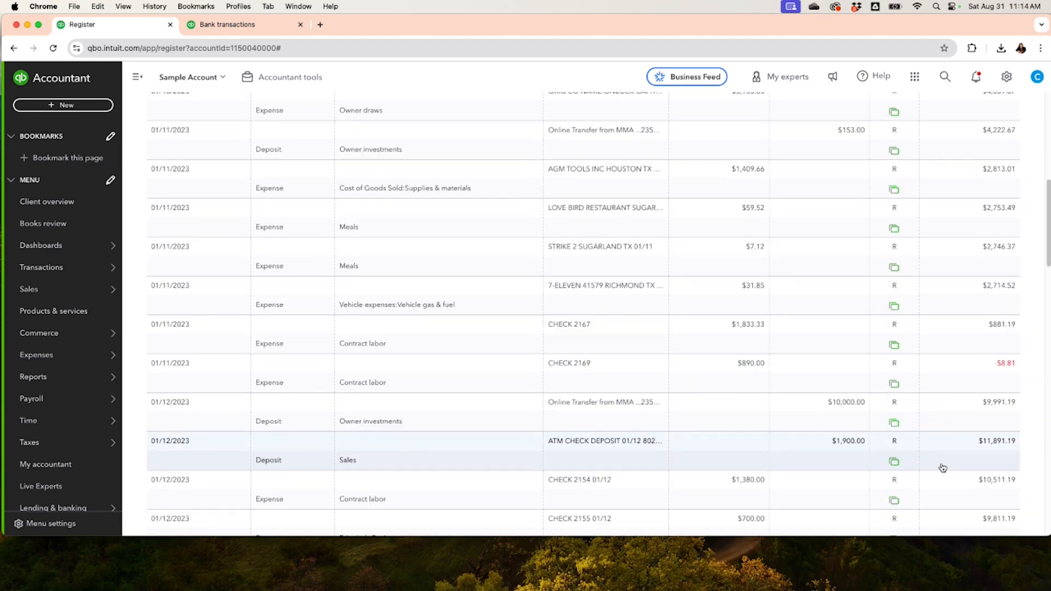
{"action": "scroll", "coordinate": [938, 465], "scroll_direction": "down", "scroll_amount": 3}
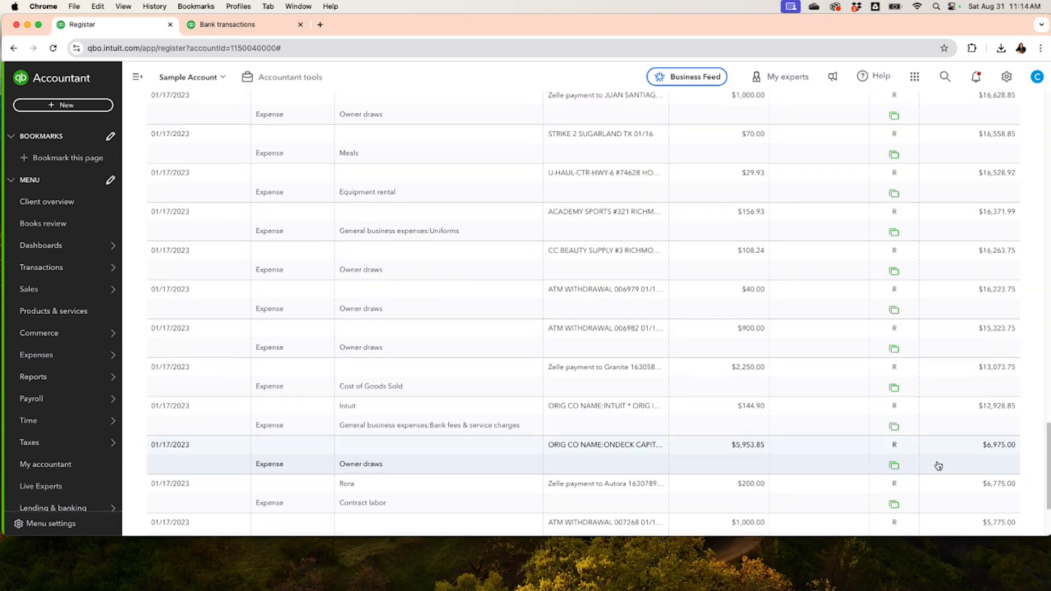
{"action": "scroll", "coordinate": [222, 347], "scroll_direction": "up", "scroll_amount": 10}
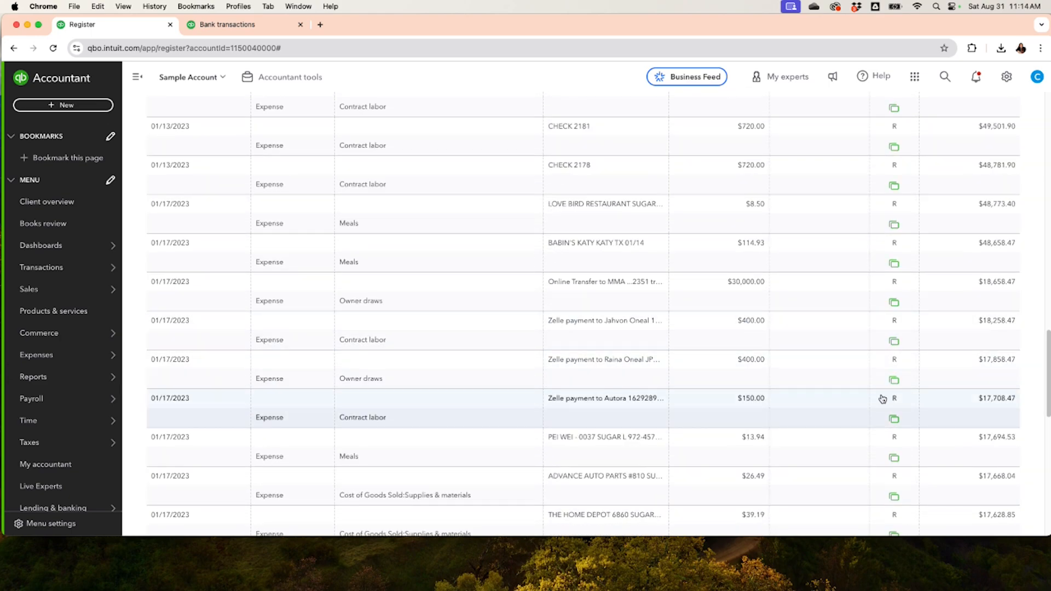
{"action": "scroll", "coordinate": [880, 399], "scroll_direction": "down", "scroll_amount": 10}
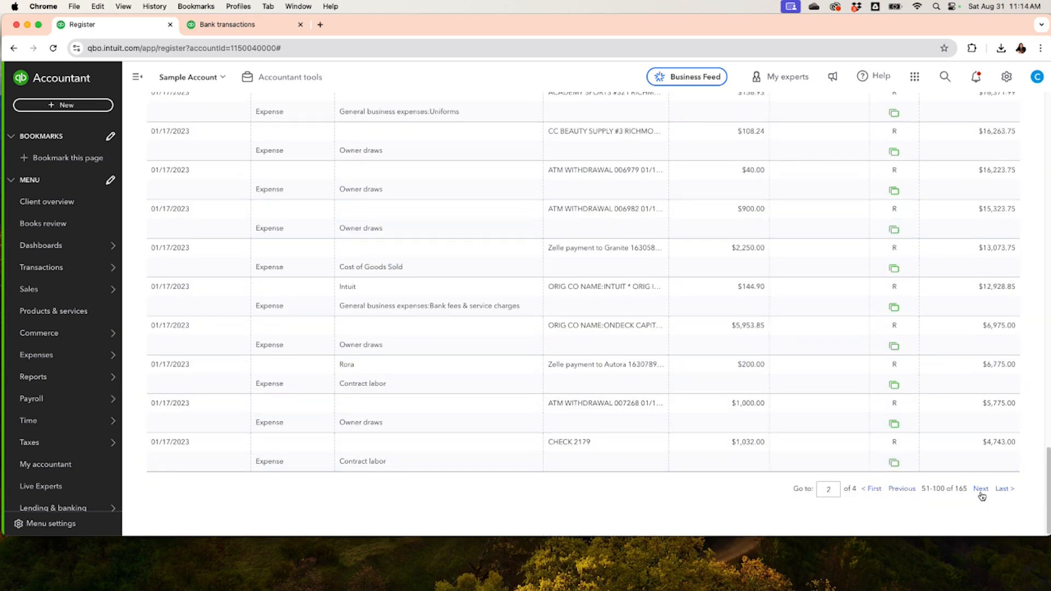
Check the reconcile status of the remaining January transactions on register pages 3 and 4
{"action": "left_click", "coordinate": [981, 489]}
{"action": "scroll", "coordinate": [974, 486], "scroll_direction": "down", "scroll_amount": 6}
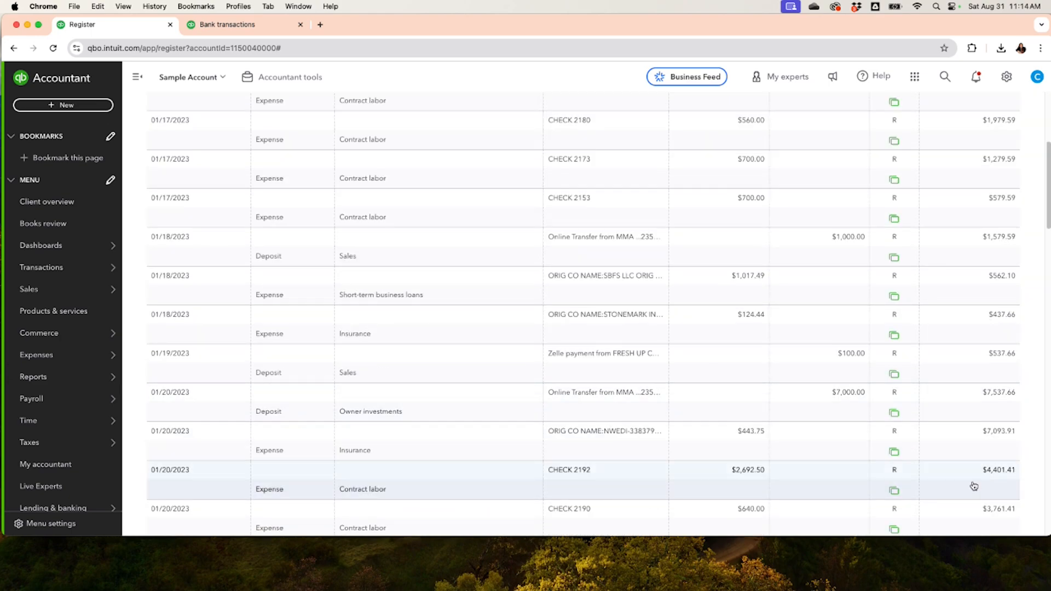
{"action": "scroll", "coordinate": [974, 486], "scroll_direction": "down", "scroll_amount": 15}
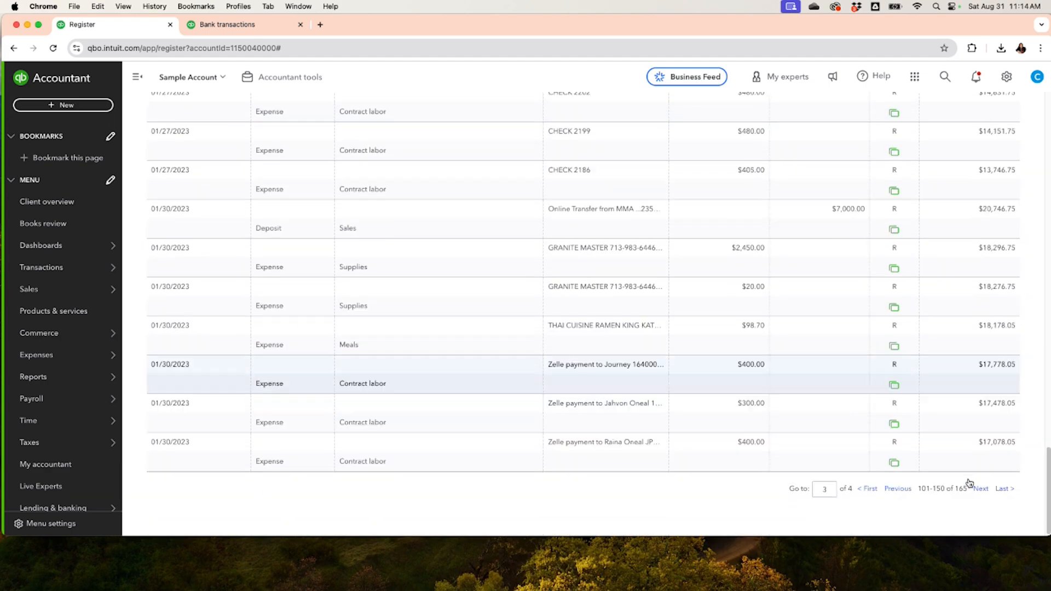
{"action": "left_click", "coordinate": [979, 490]}
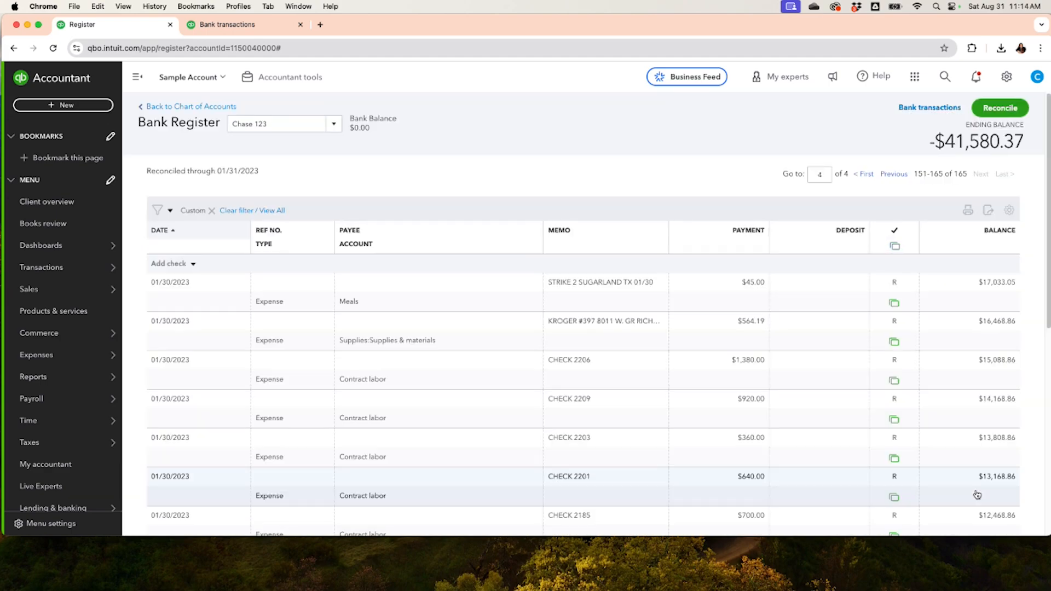
{"action": "scroll", "coordinate": [963, 483], "scroll_direction": "down", "scroll_amount": 10}
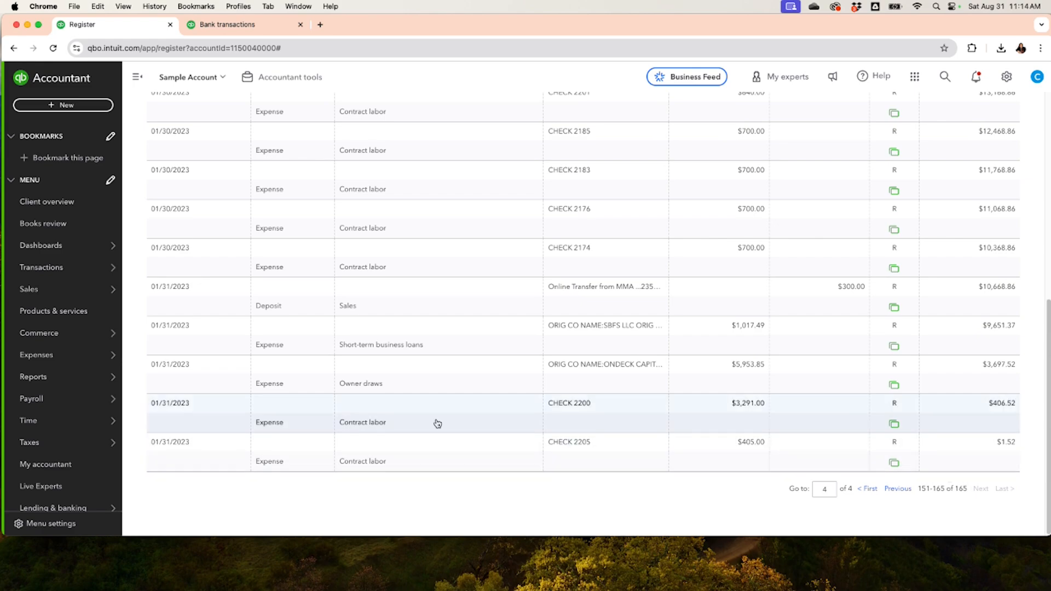
Filter the January register by the reconcile status Not Reconciled
{"action": "scroll", "coordinate": [277, 352], "scroll_direction": "up", "scroll_amount": 10}
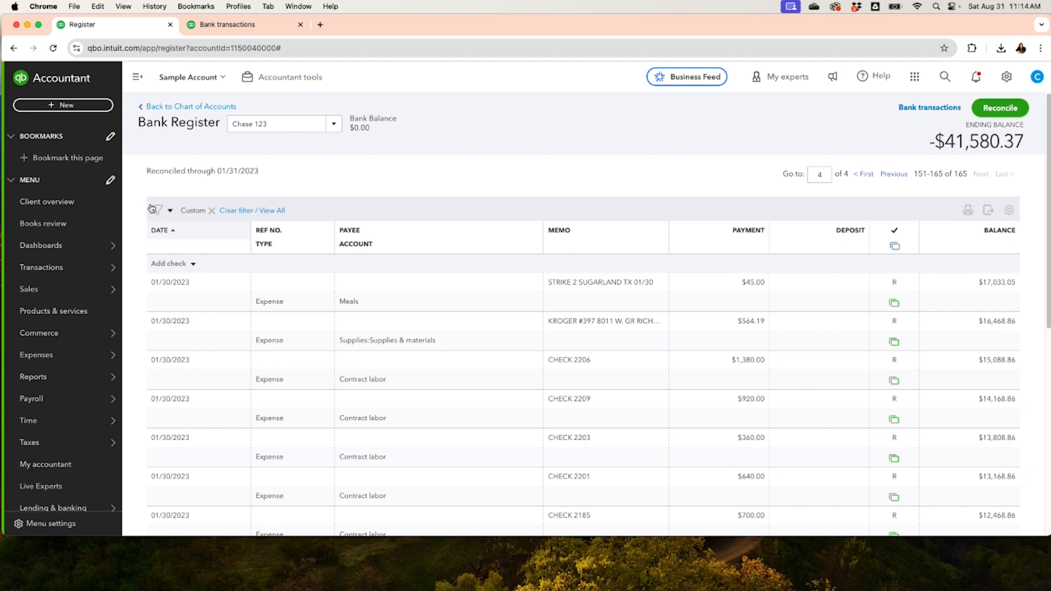
{"action": "left_click", "coordinate": [171, 212]}
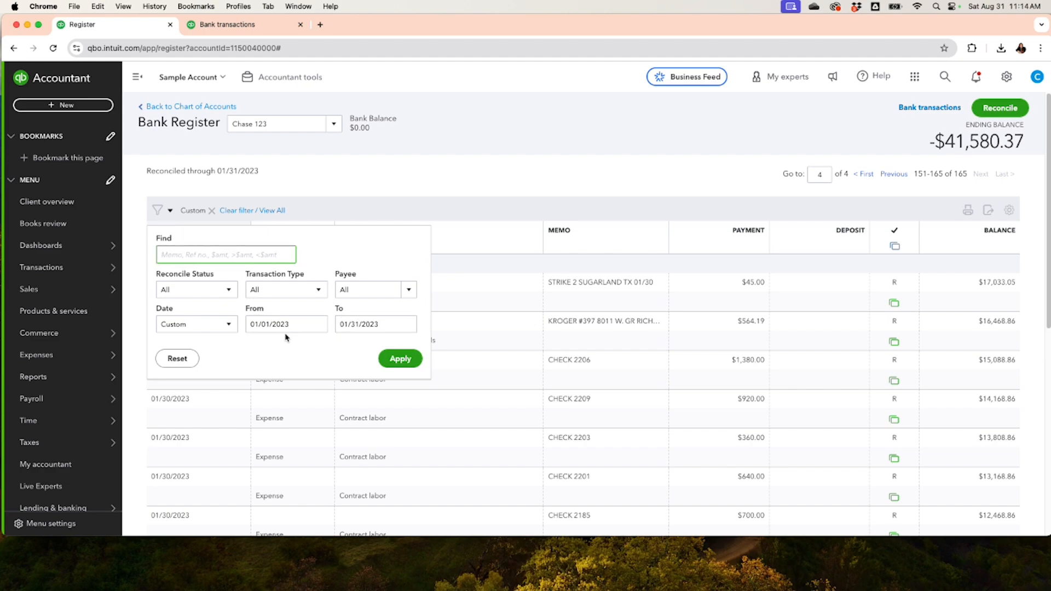
{"action": "left_click", "coordinate": [224, 293]}
{"action": "left_click", "coordinate": [189, 373]}
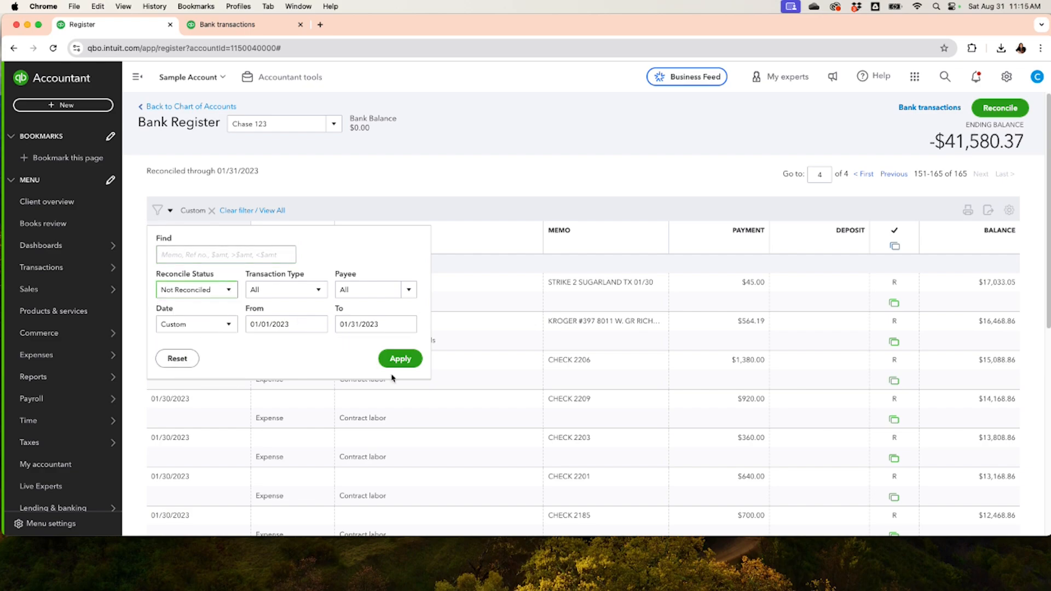
{"action": "left_click", "coordinate": [411, 361]}
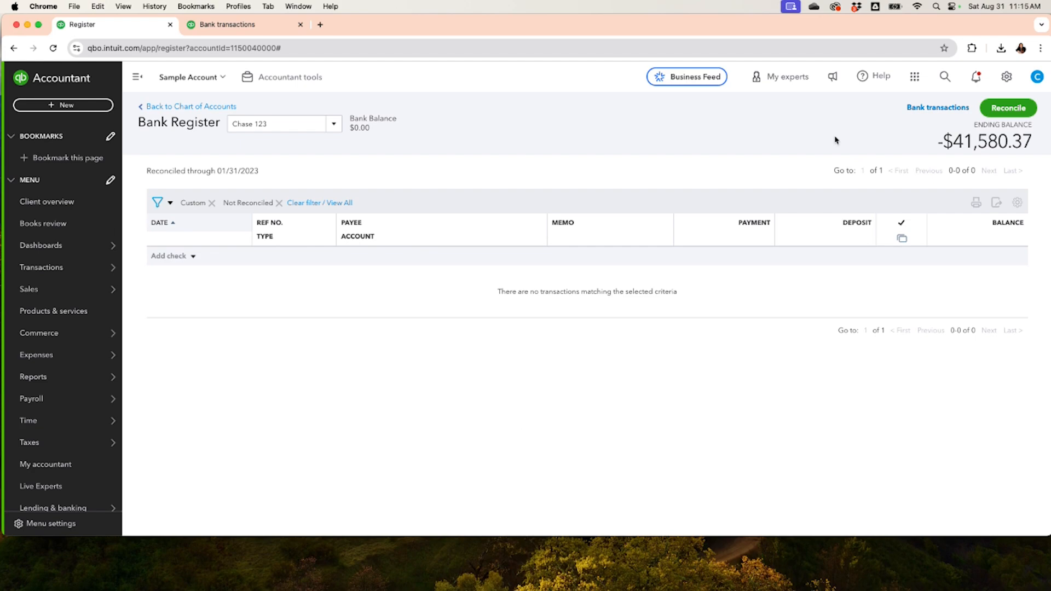
Set the register filter's reconcile status back to All and apply it, keeping the January 2023 date range
{"action": "left_click", "coordinate": [170, 204]}
{"action": "left_click", "coordinate": [222, 282]}
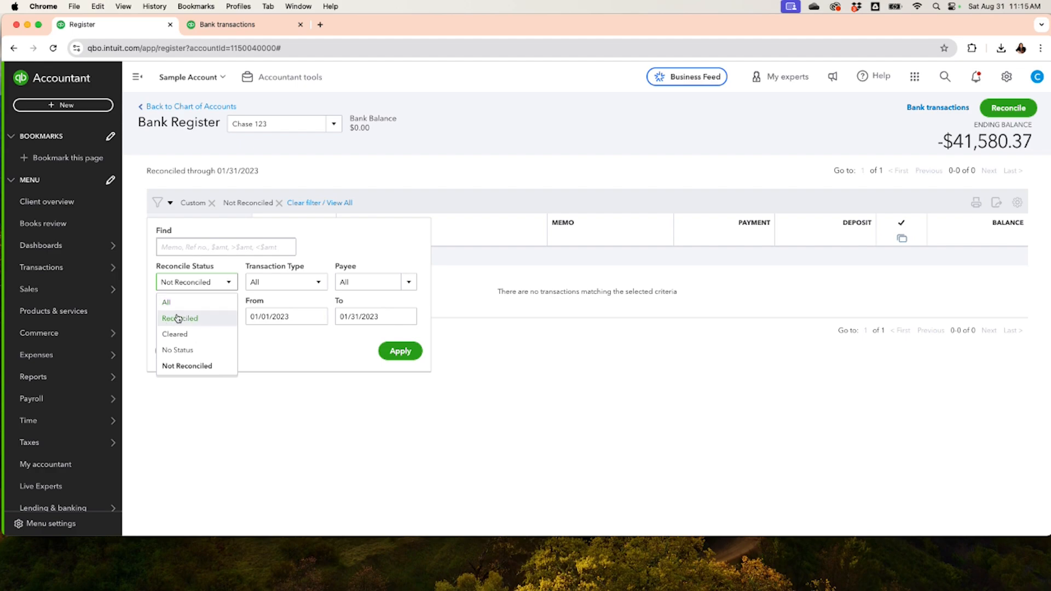
{"action": "left_click", "coordinate": [190, 302]}
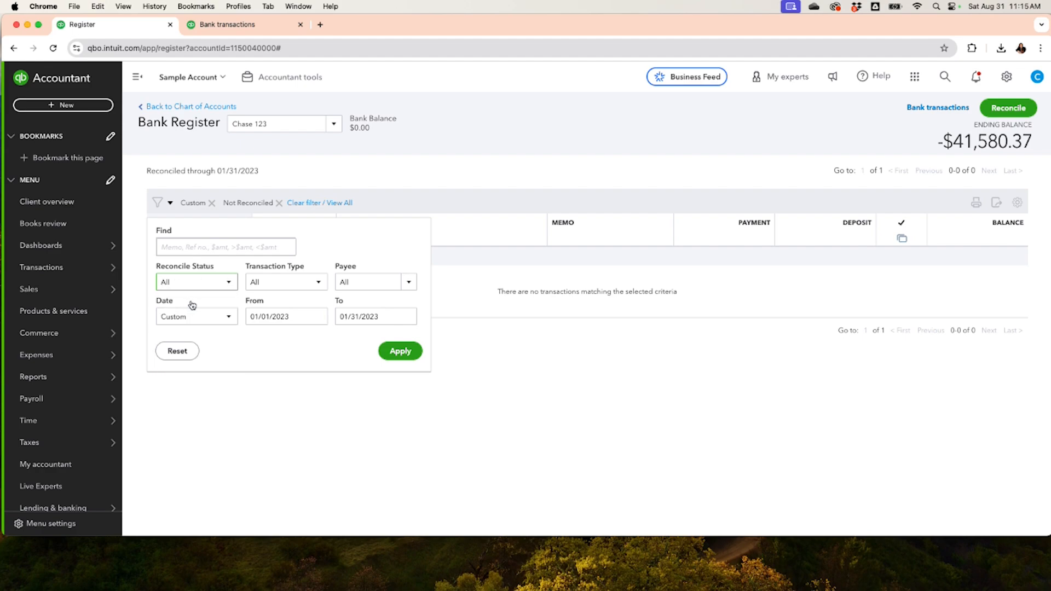
{"action": "left_click", "coordinate": [408, 355]}
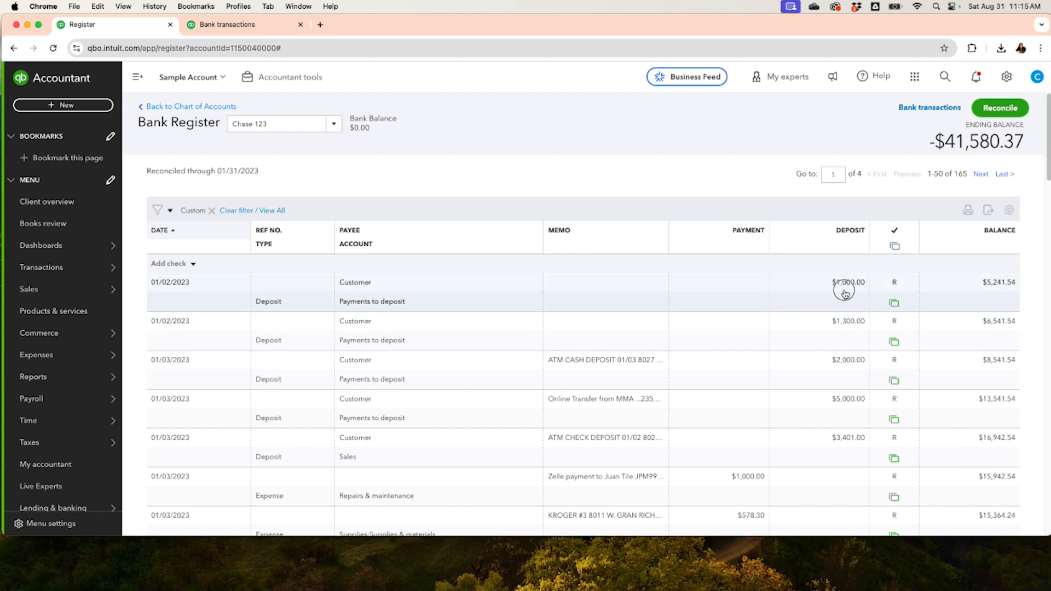
Open the $1,000.00 deposit dated 01/02/2023, view its online banking match details, and close the deposit
{"action": "left_click", "coordinate": [843, 284]}
{"action": "left_click", "coordinate": [898, 334]}
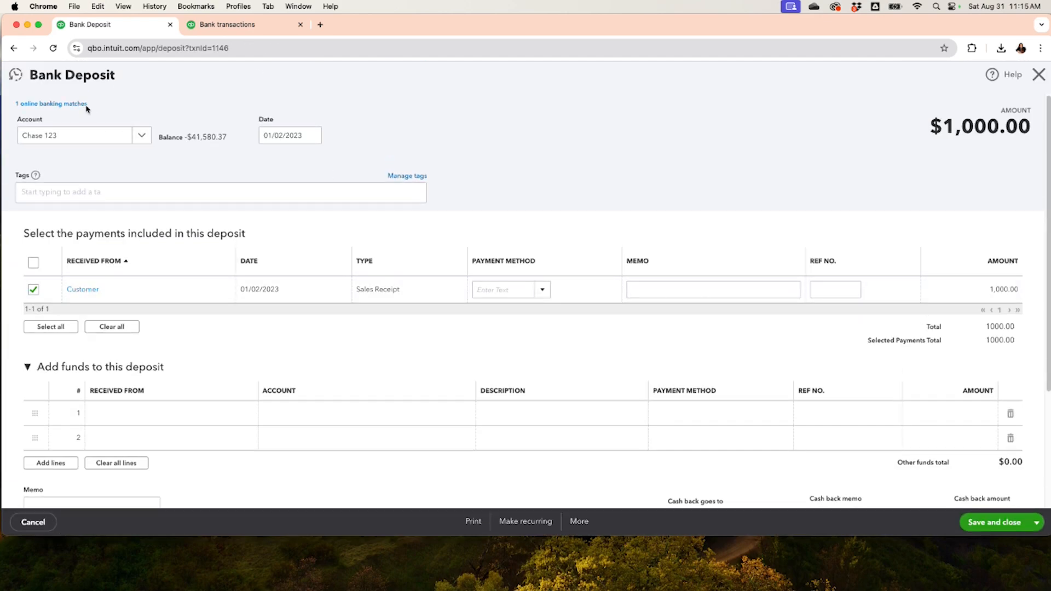
{"action": "left_click", "coordinate": [85, 106]}
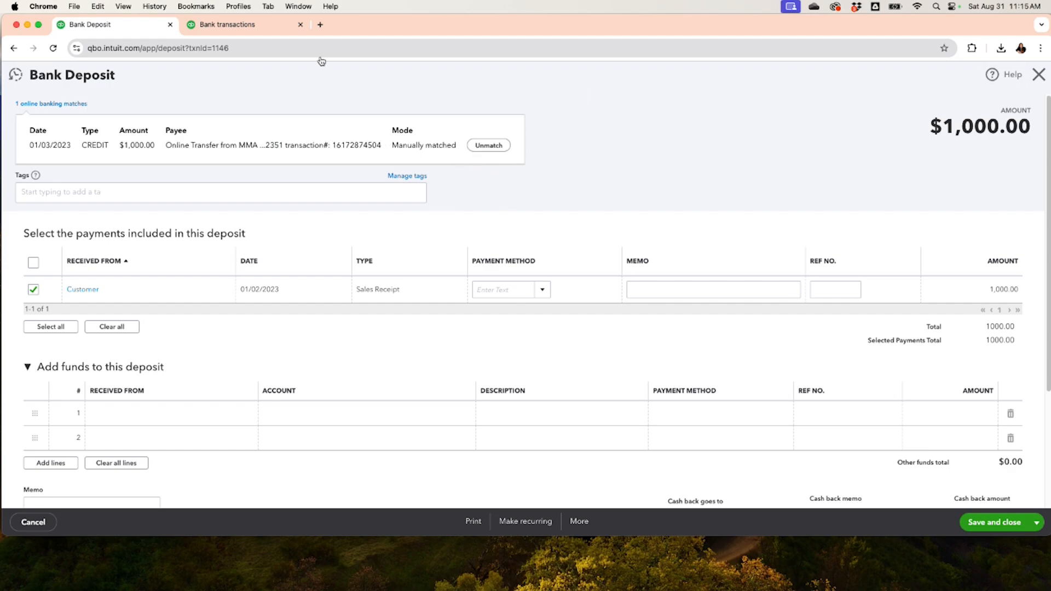
{"action": "left_click", "coordinate": [1039, 86]}
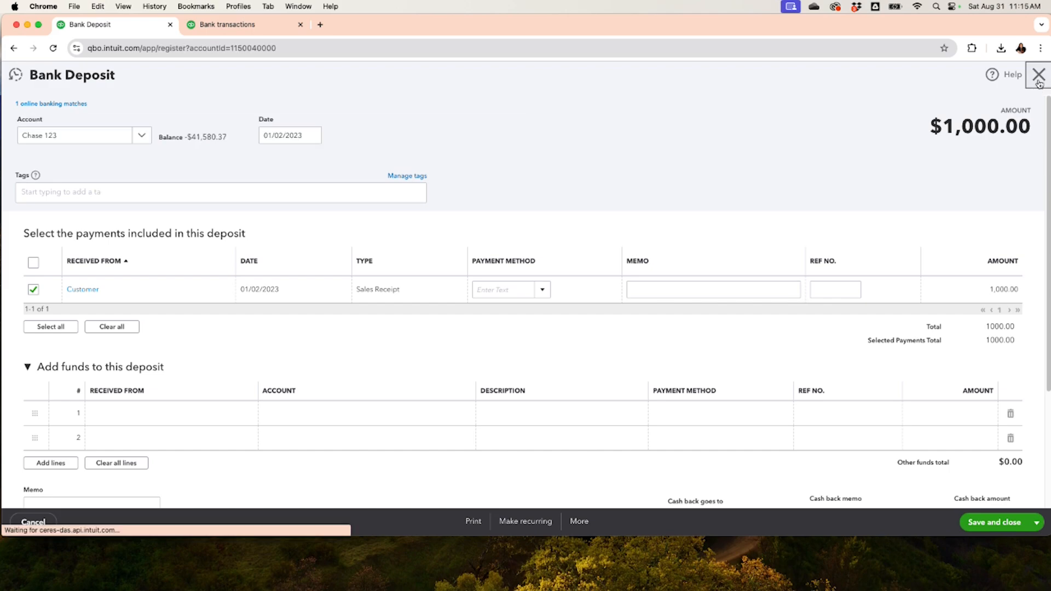